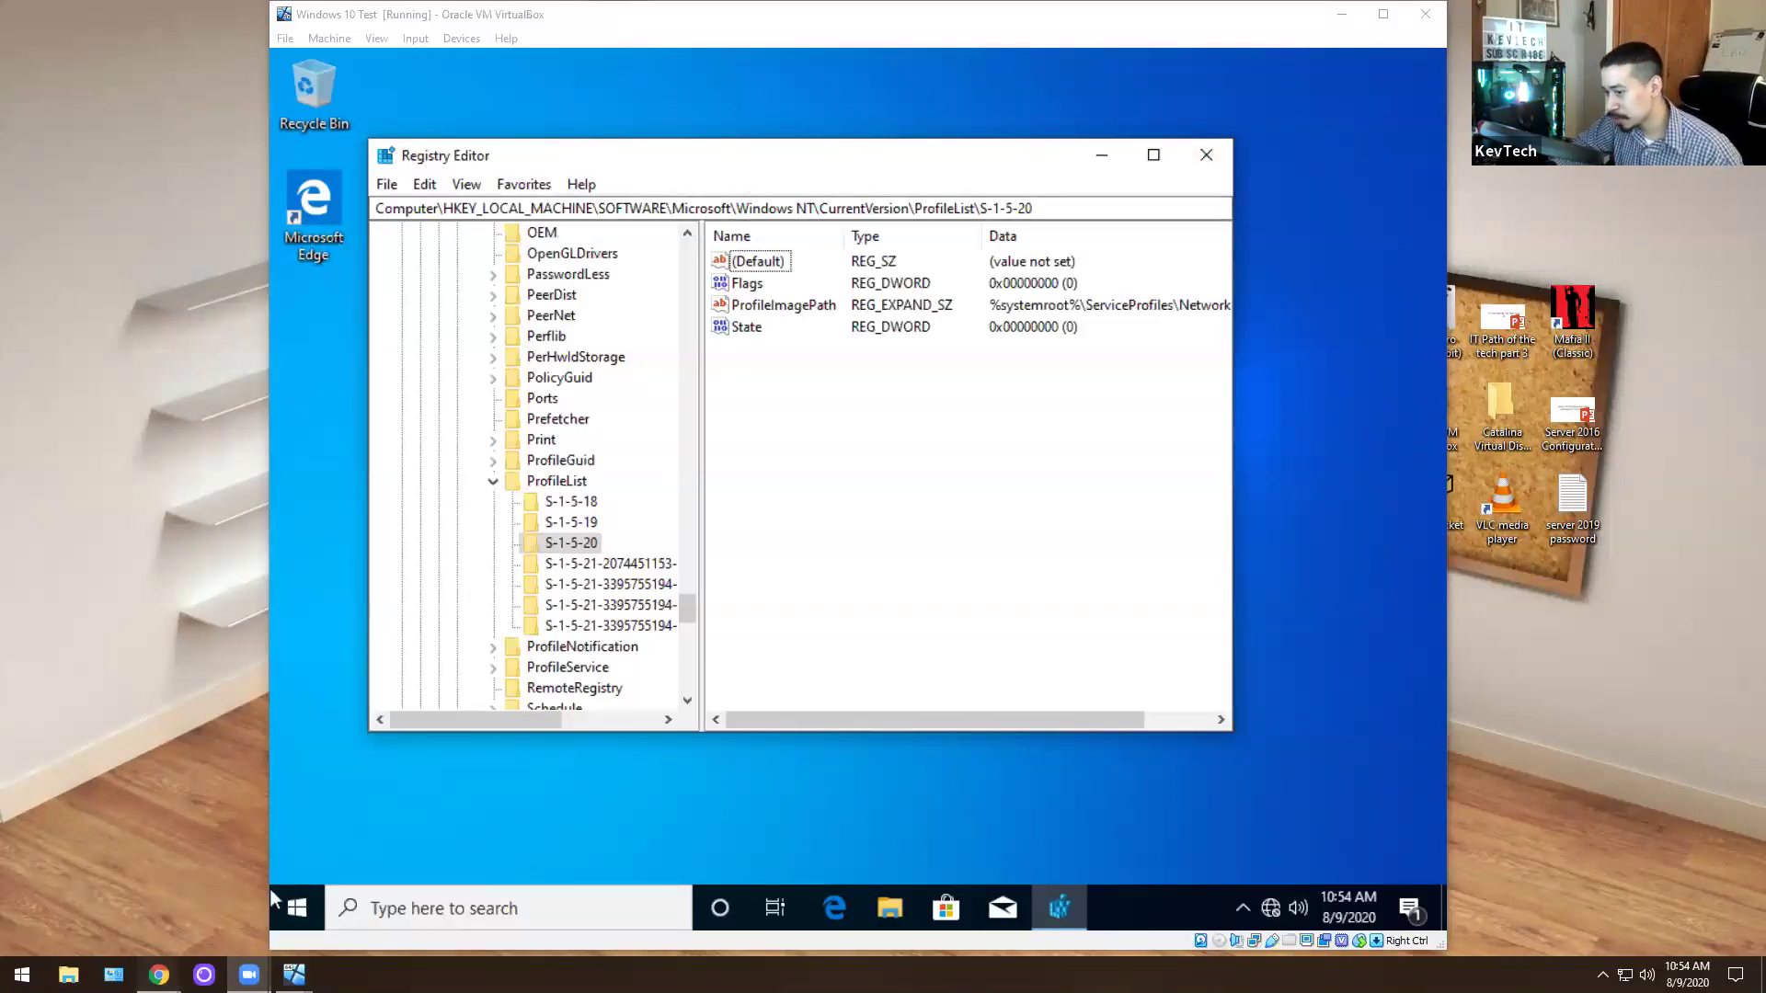
Switch to Chrome and read the Error Message ticket, including its attached User-Profile-Service image
{"action": "mouse_move", "coordinate": [159, 975]}
{"action": "left_click", "coordinate": [155, 894]}
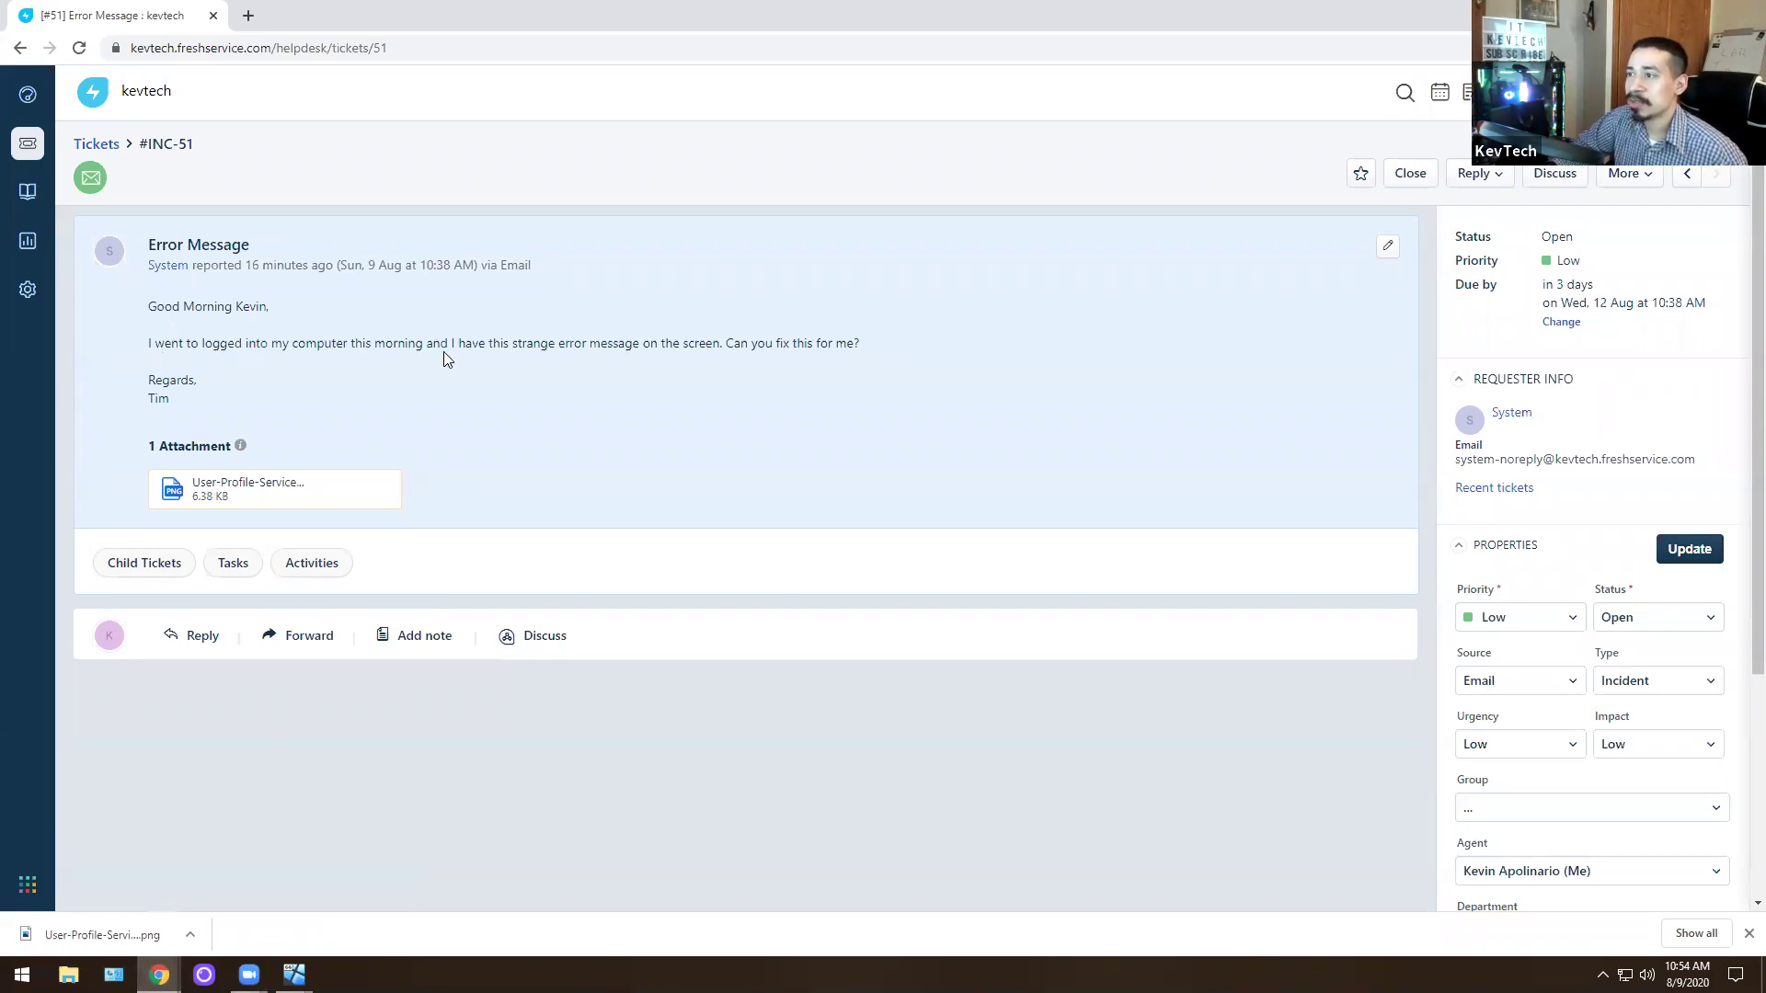
{"action": "left_click_drag", "start_coordinate": [560, 345], "coordinate": [815, 355]}
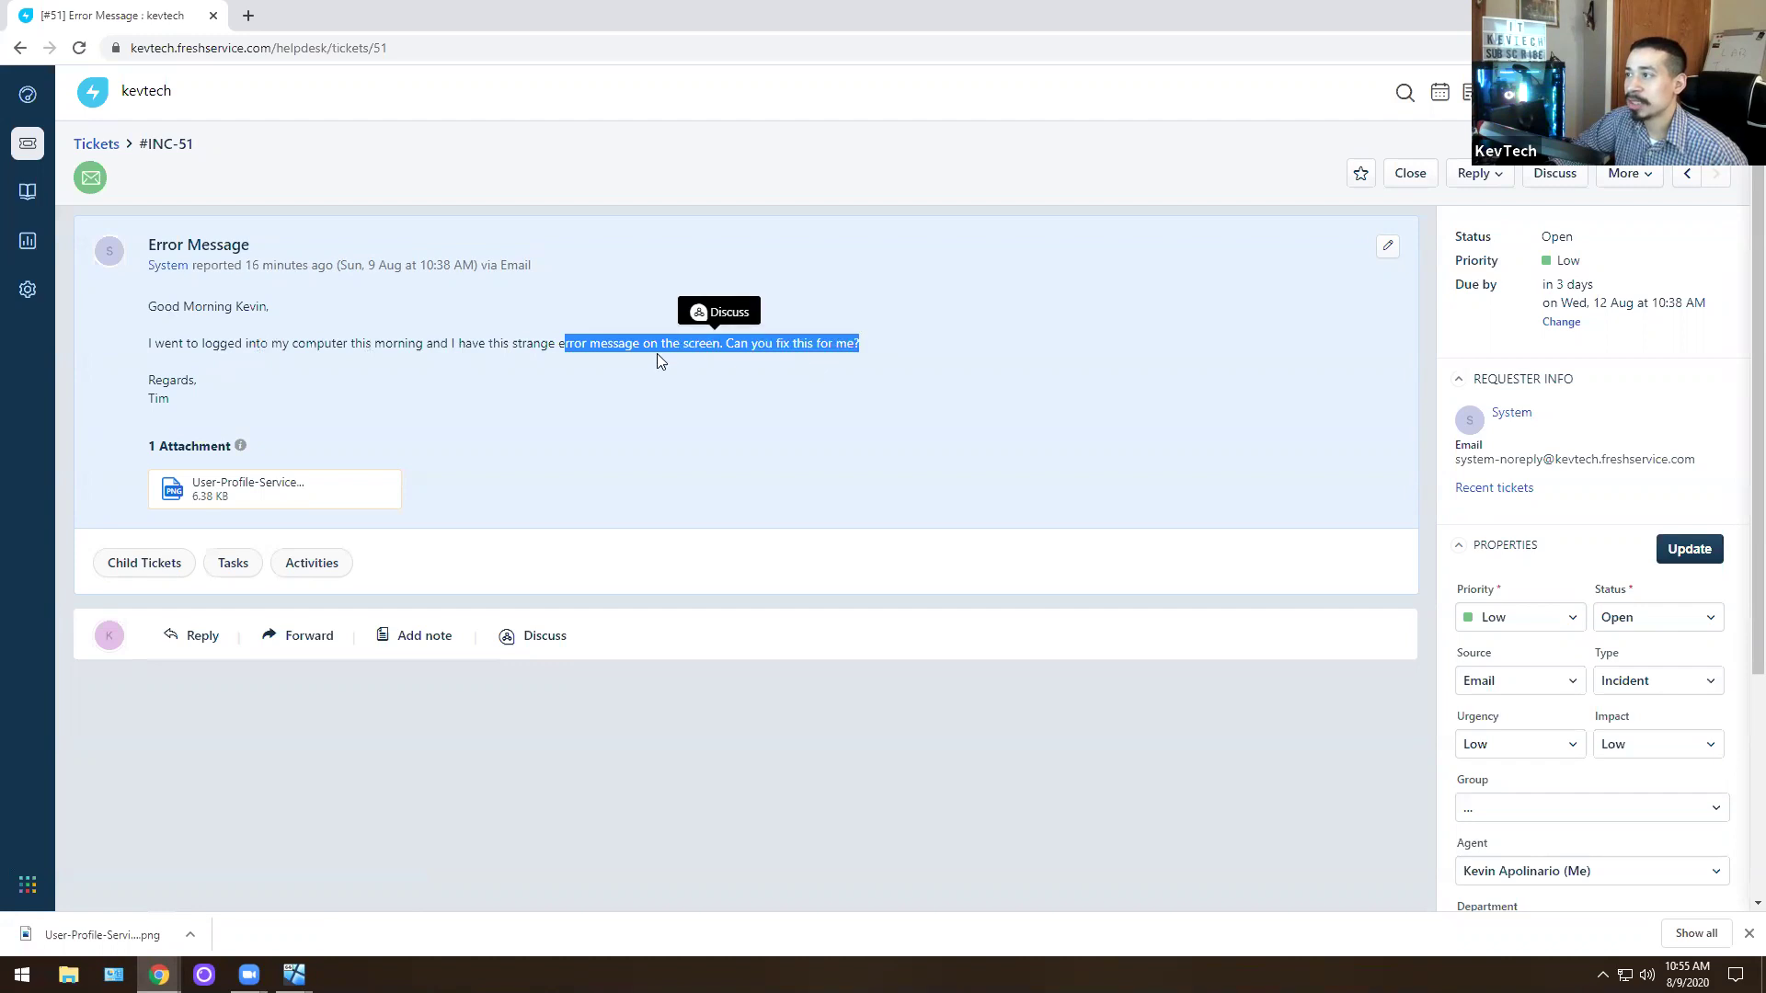
{"action": "left_click", "coordinate": [642, 354]}
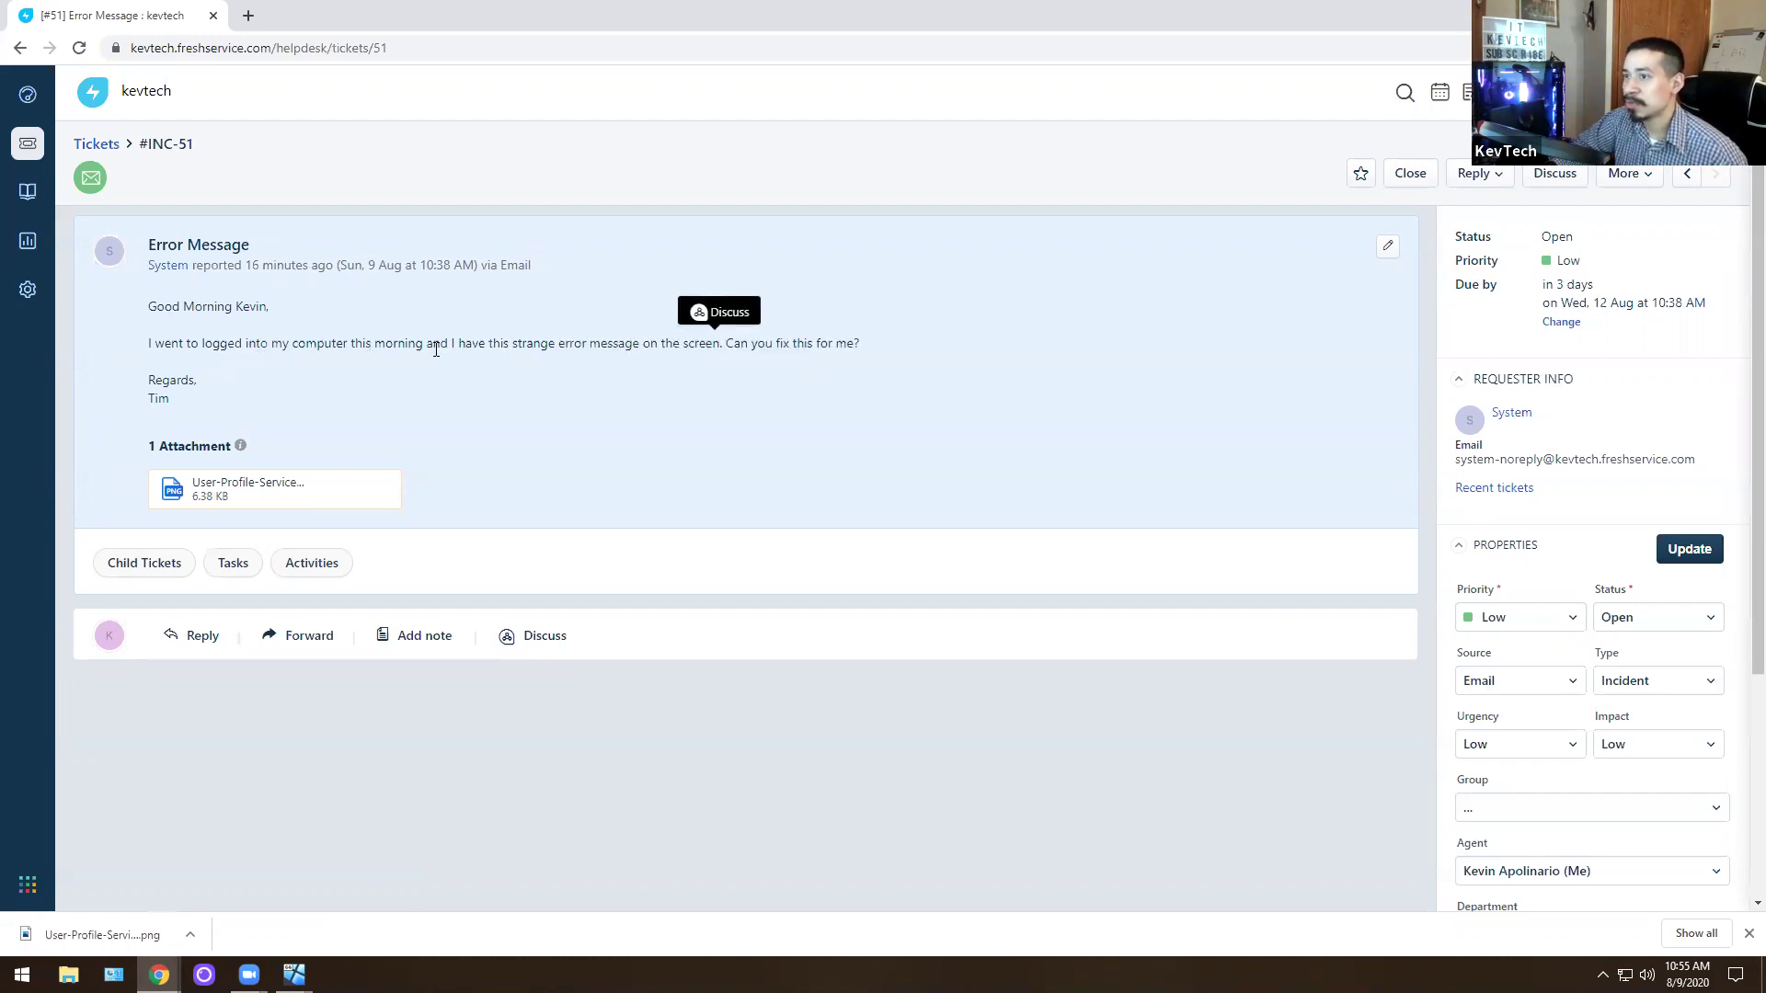
{"action": "left_click", "coordinate": [168, 401]}
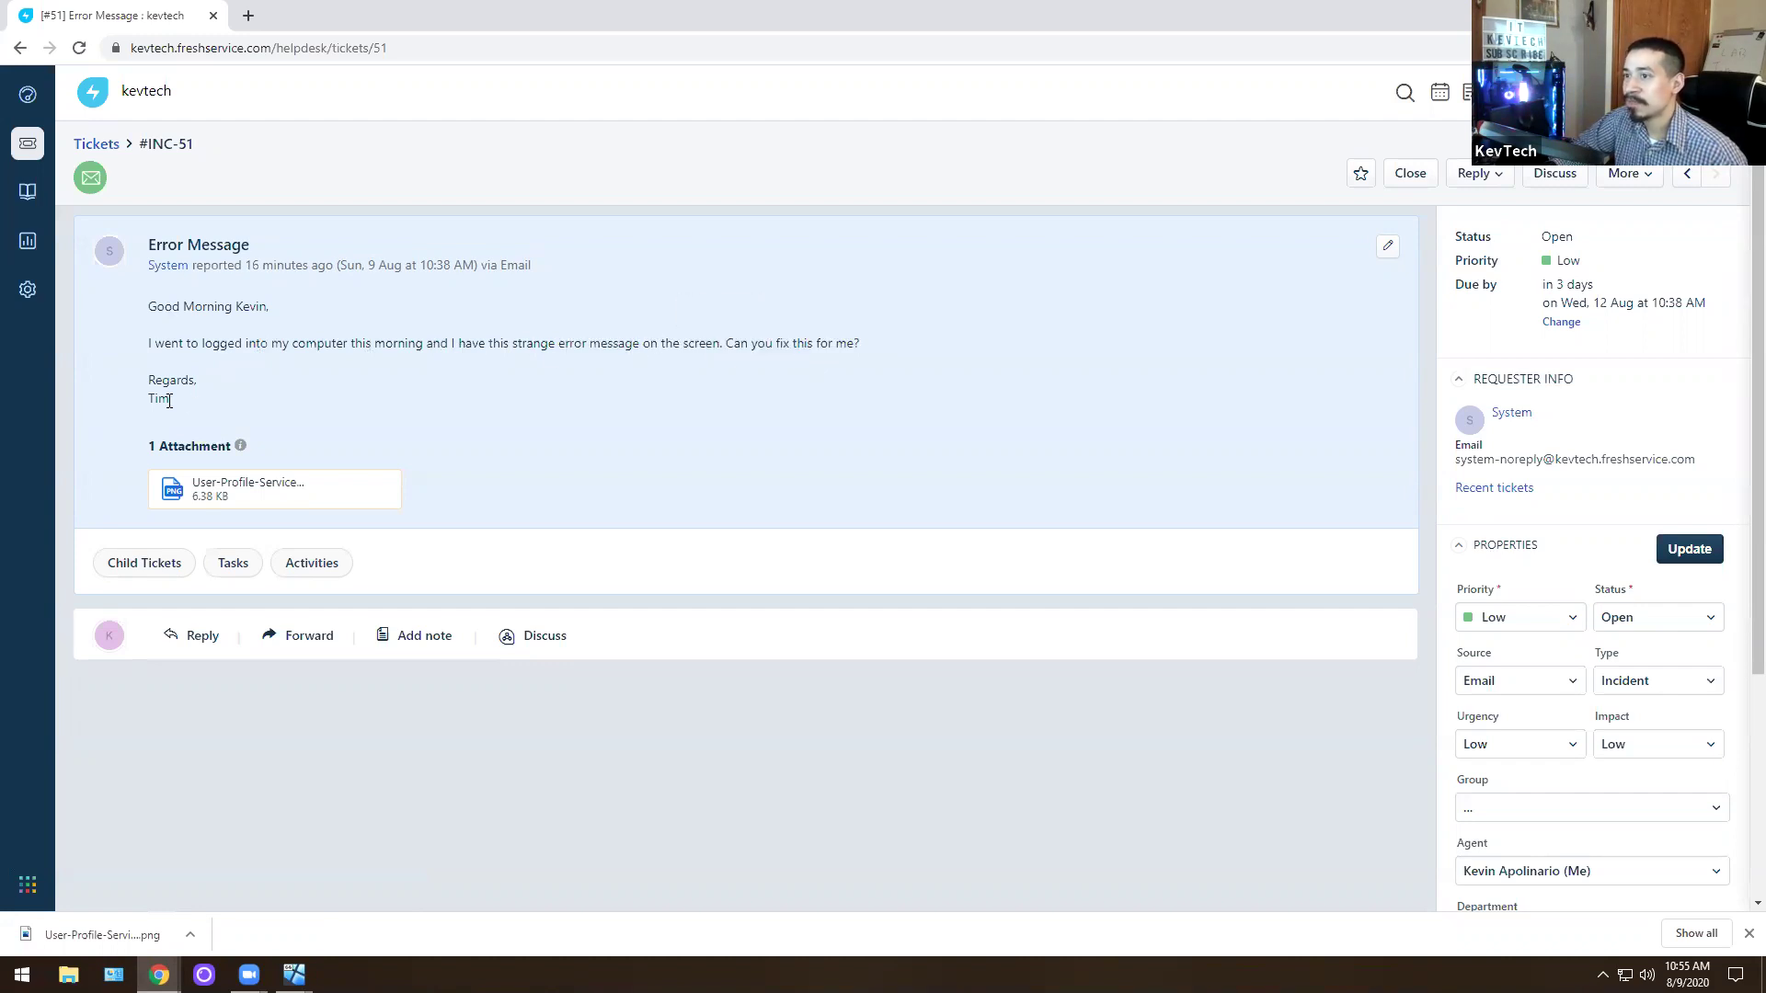
{"action": "left_click", "coordinate": [204, 490]}
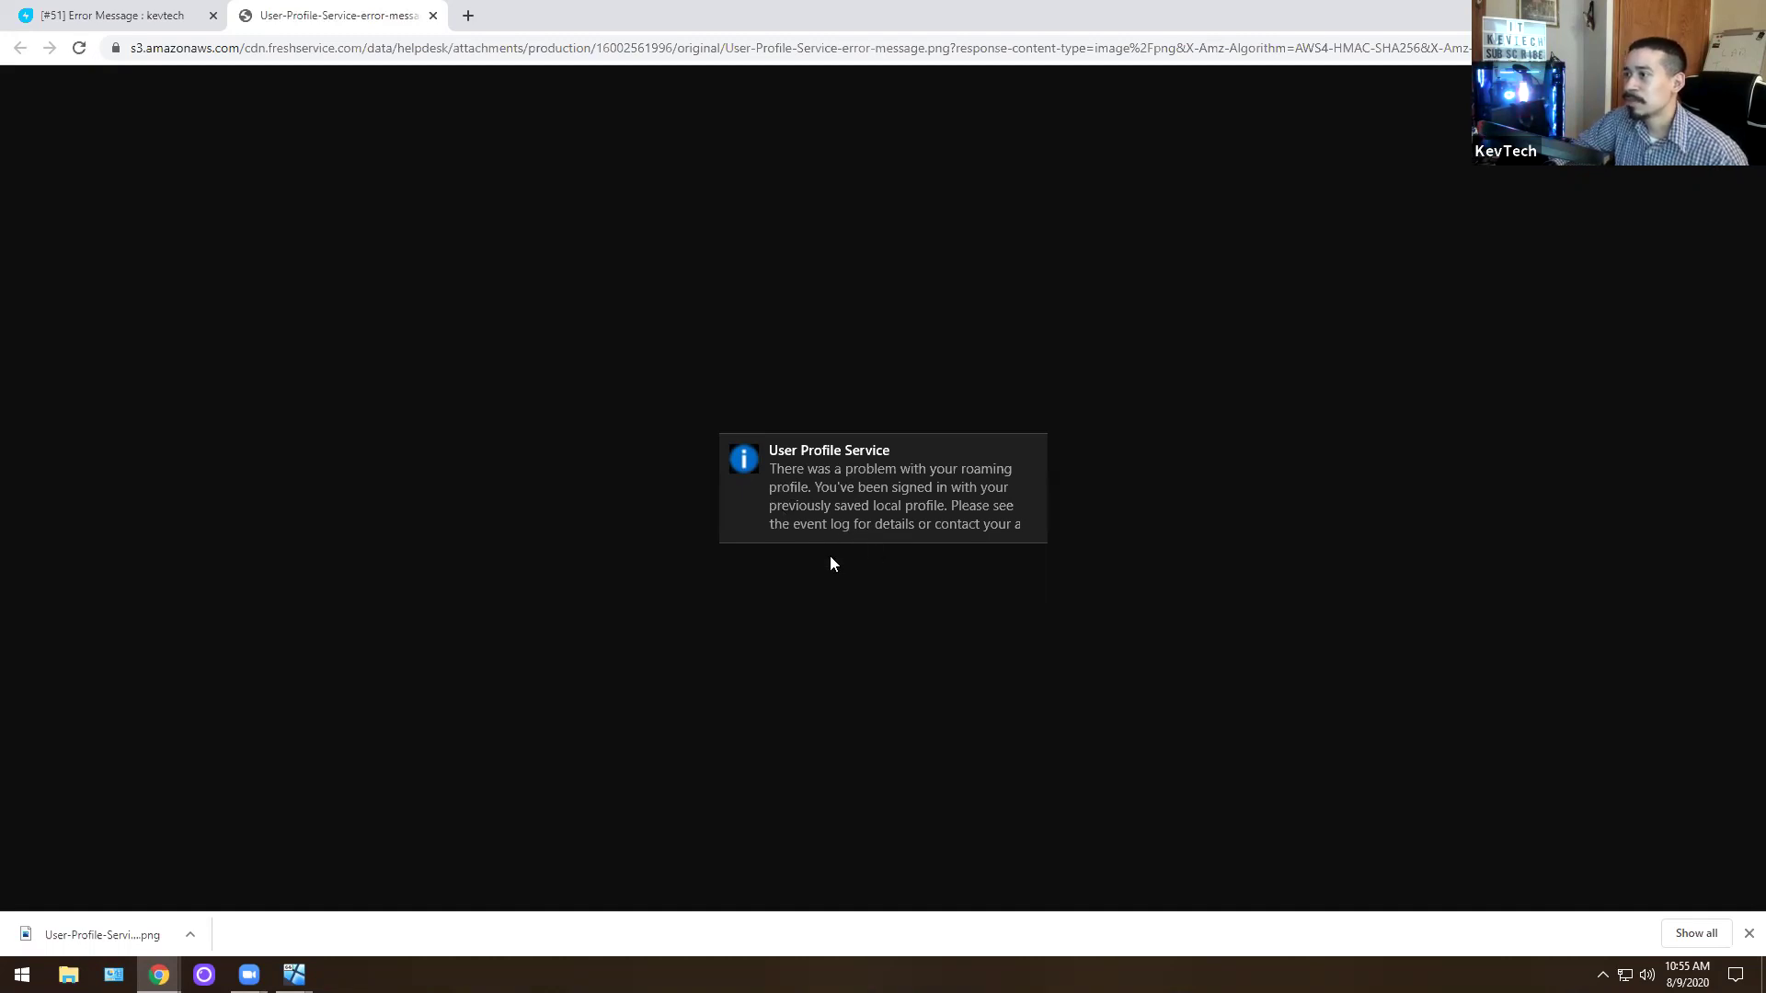
{"action": "left_click", "coordinate": [432, 15]}
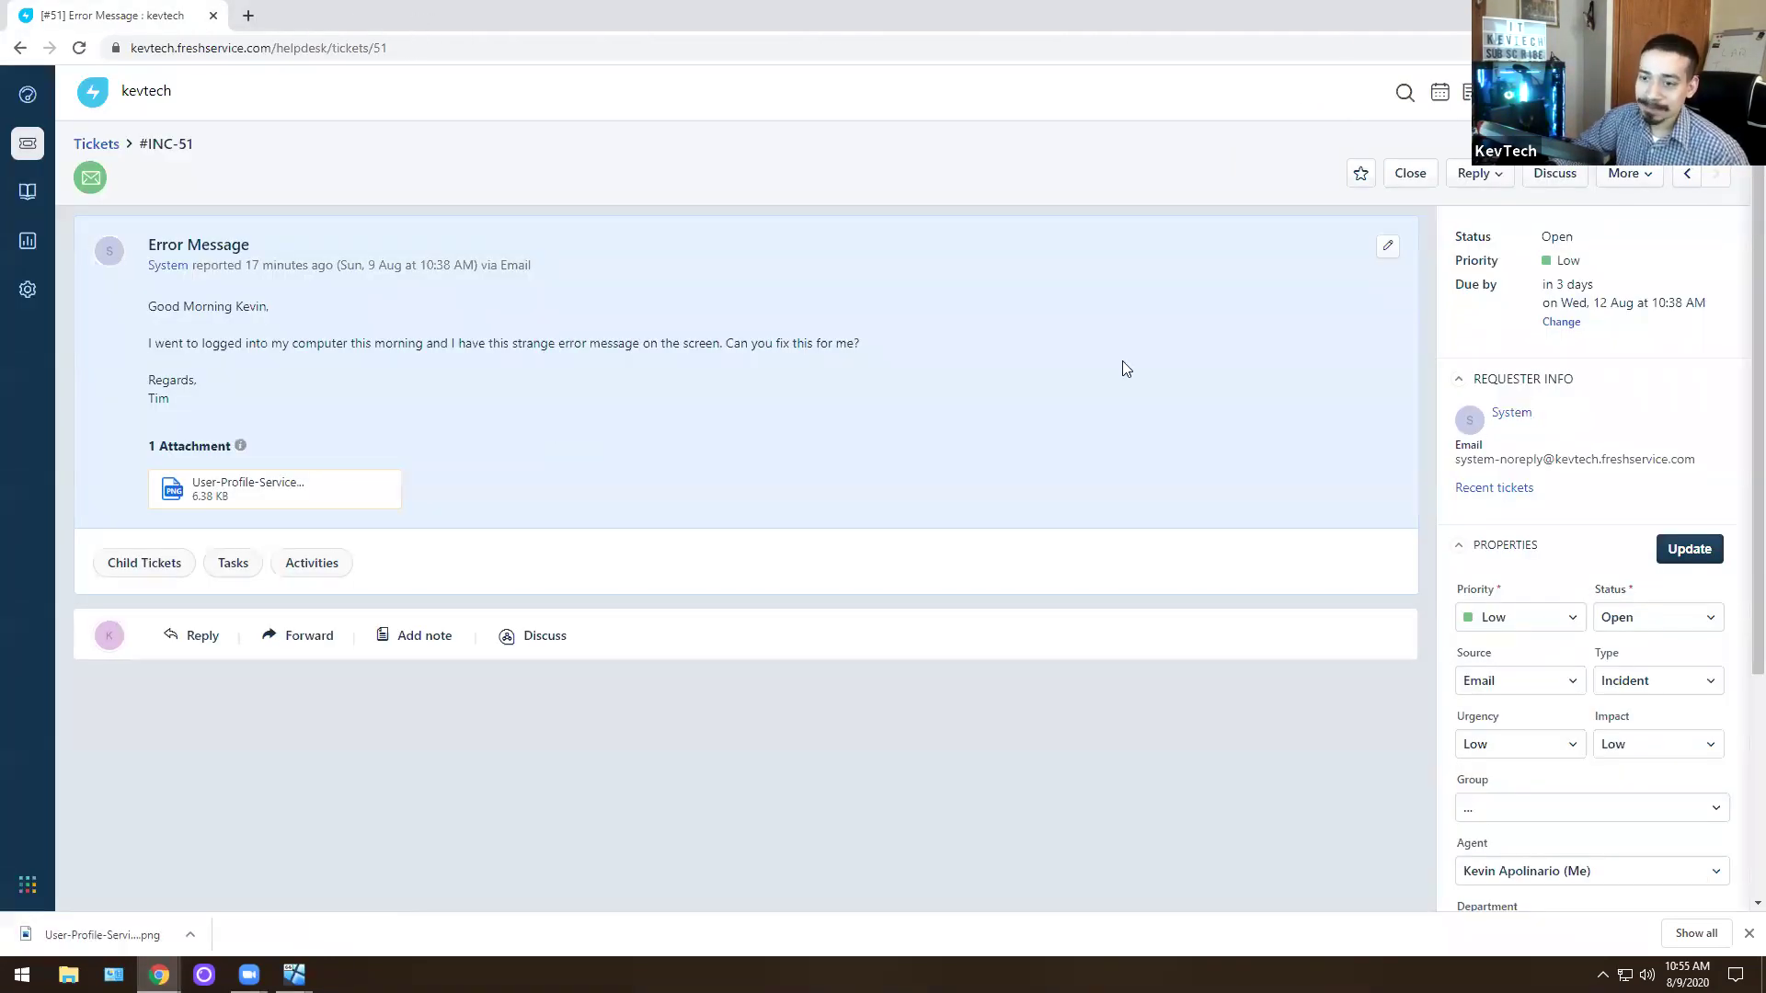
{"action": "left_click", "coordinate": [1661, 14]}
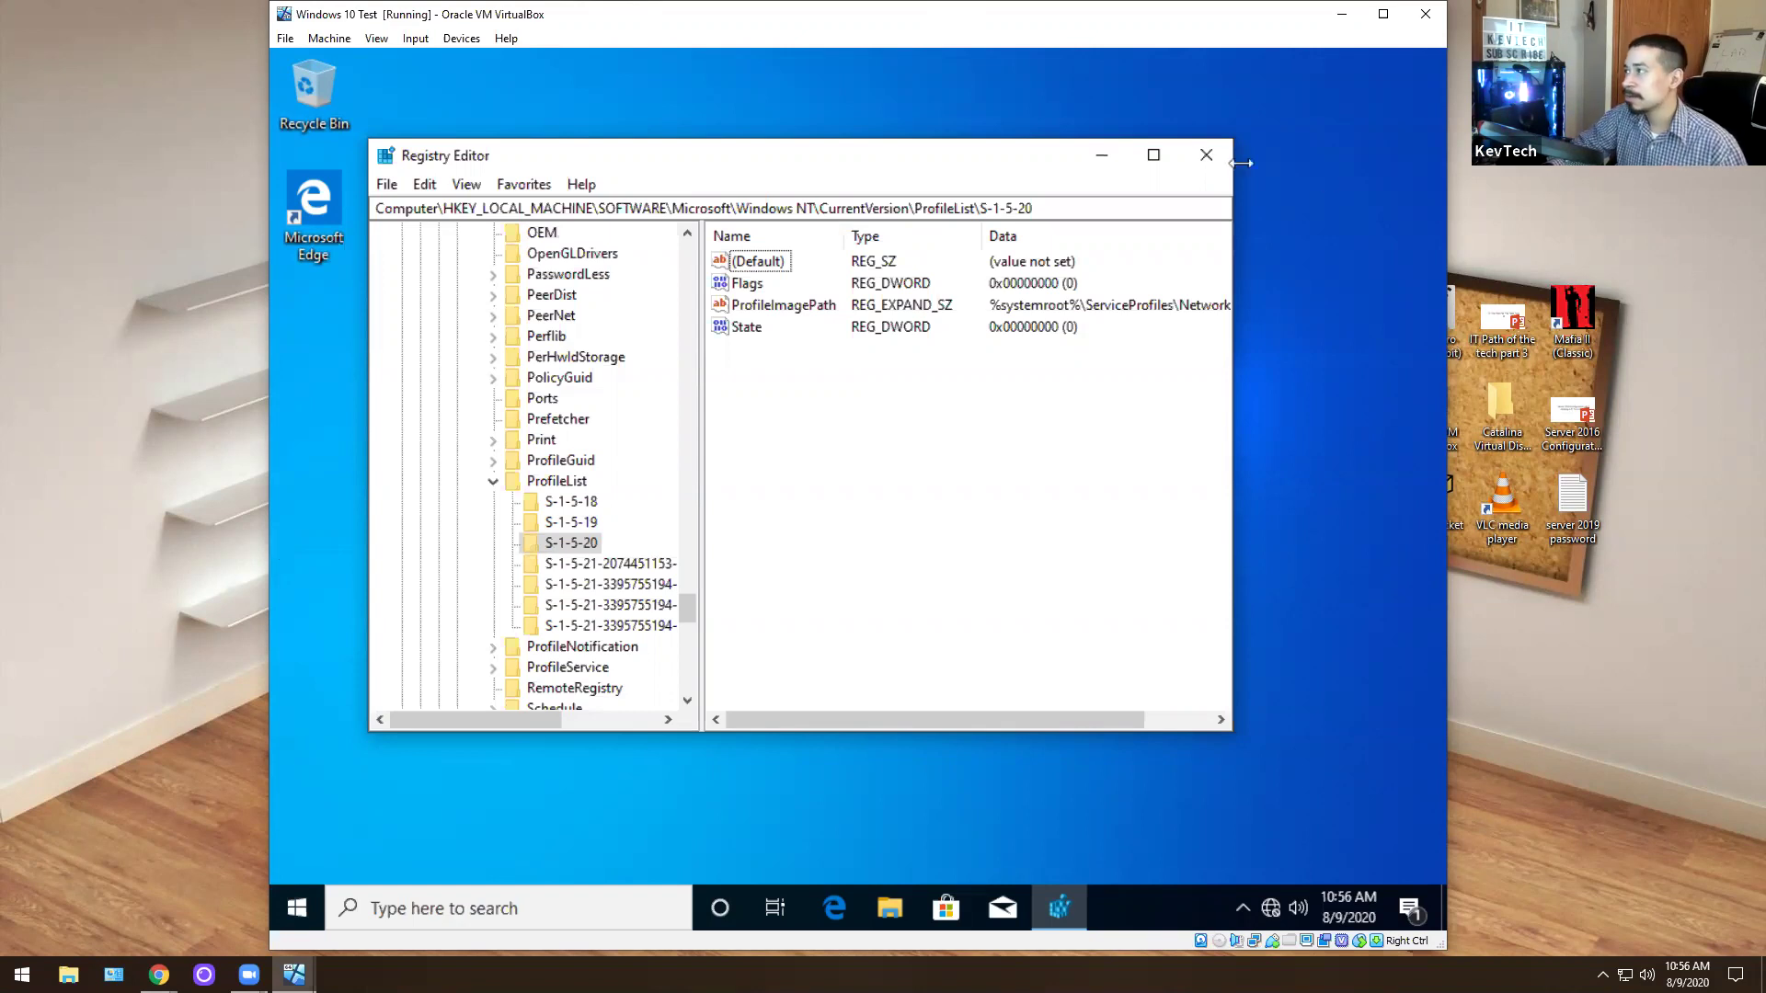
Close the Registry Editor in the Windows 10 virtual machine and open the home (H:) network drive in File Explorer
{"action": "left_click", "coordinate": [1204, 155]}
{"action": "left_click", "coordinate": [891, 908]}
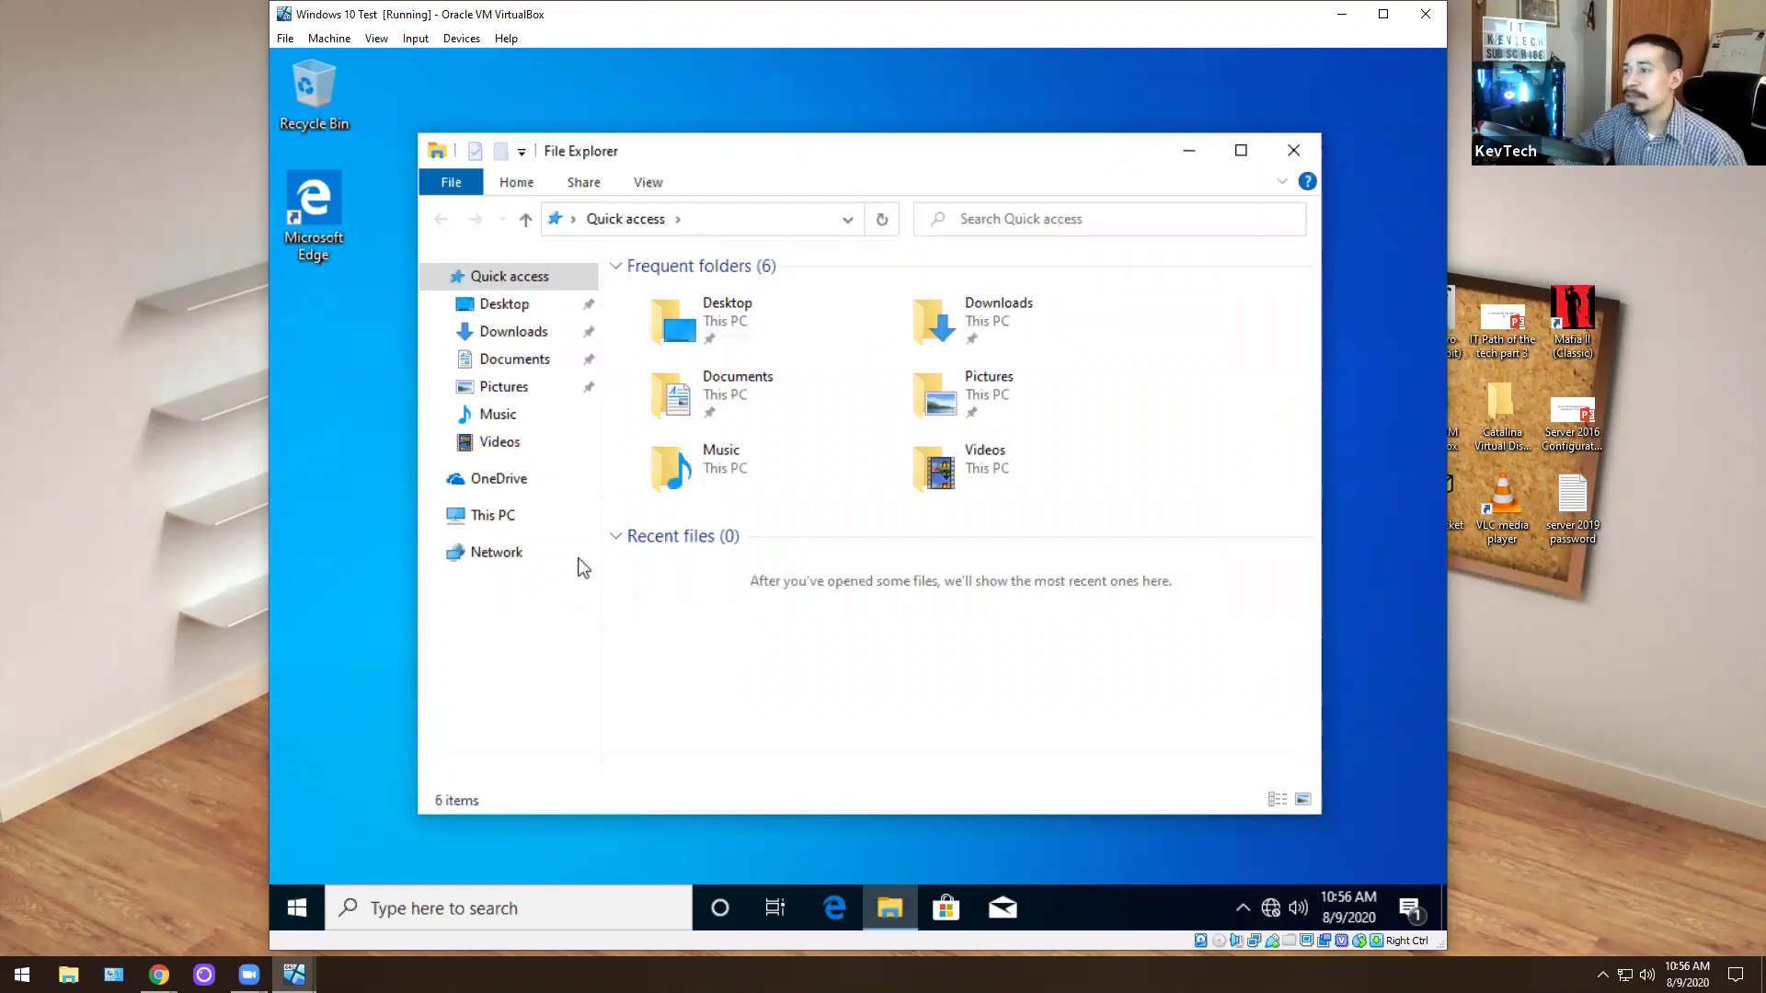
{"action": "left_click", "coordinate": [485, 518]}
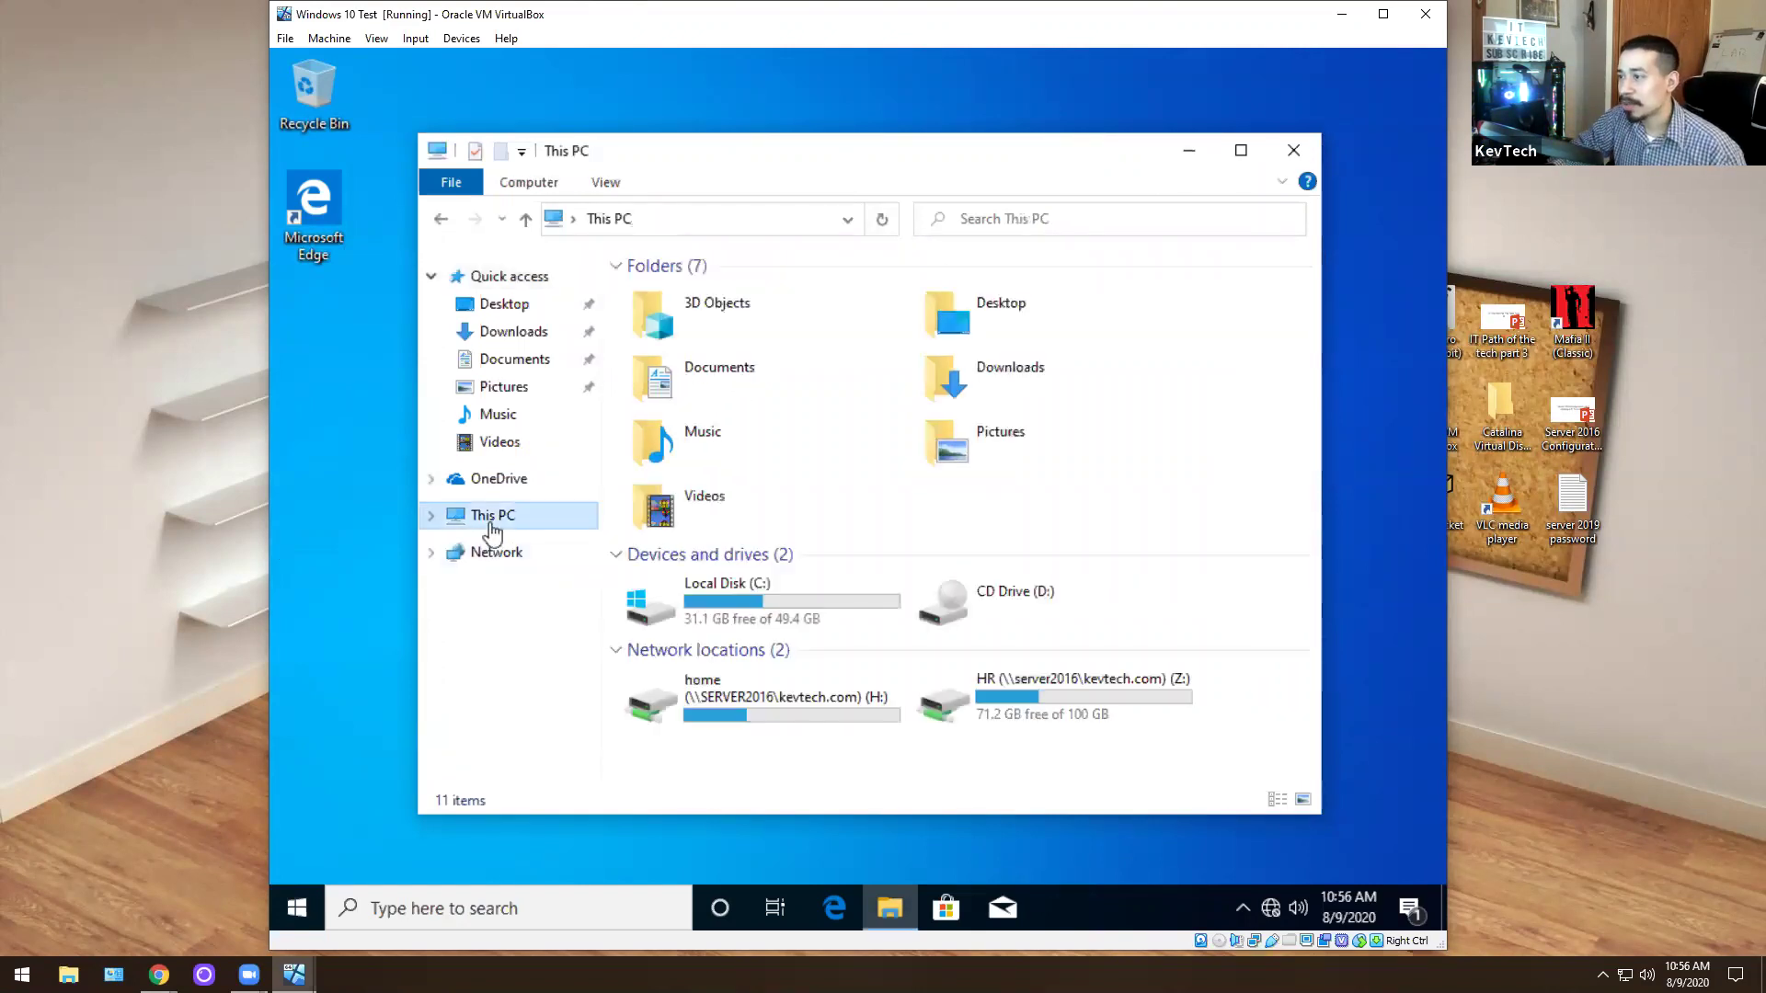
{"action": "double_click", "coordinate": [764, 710]}
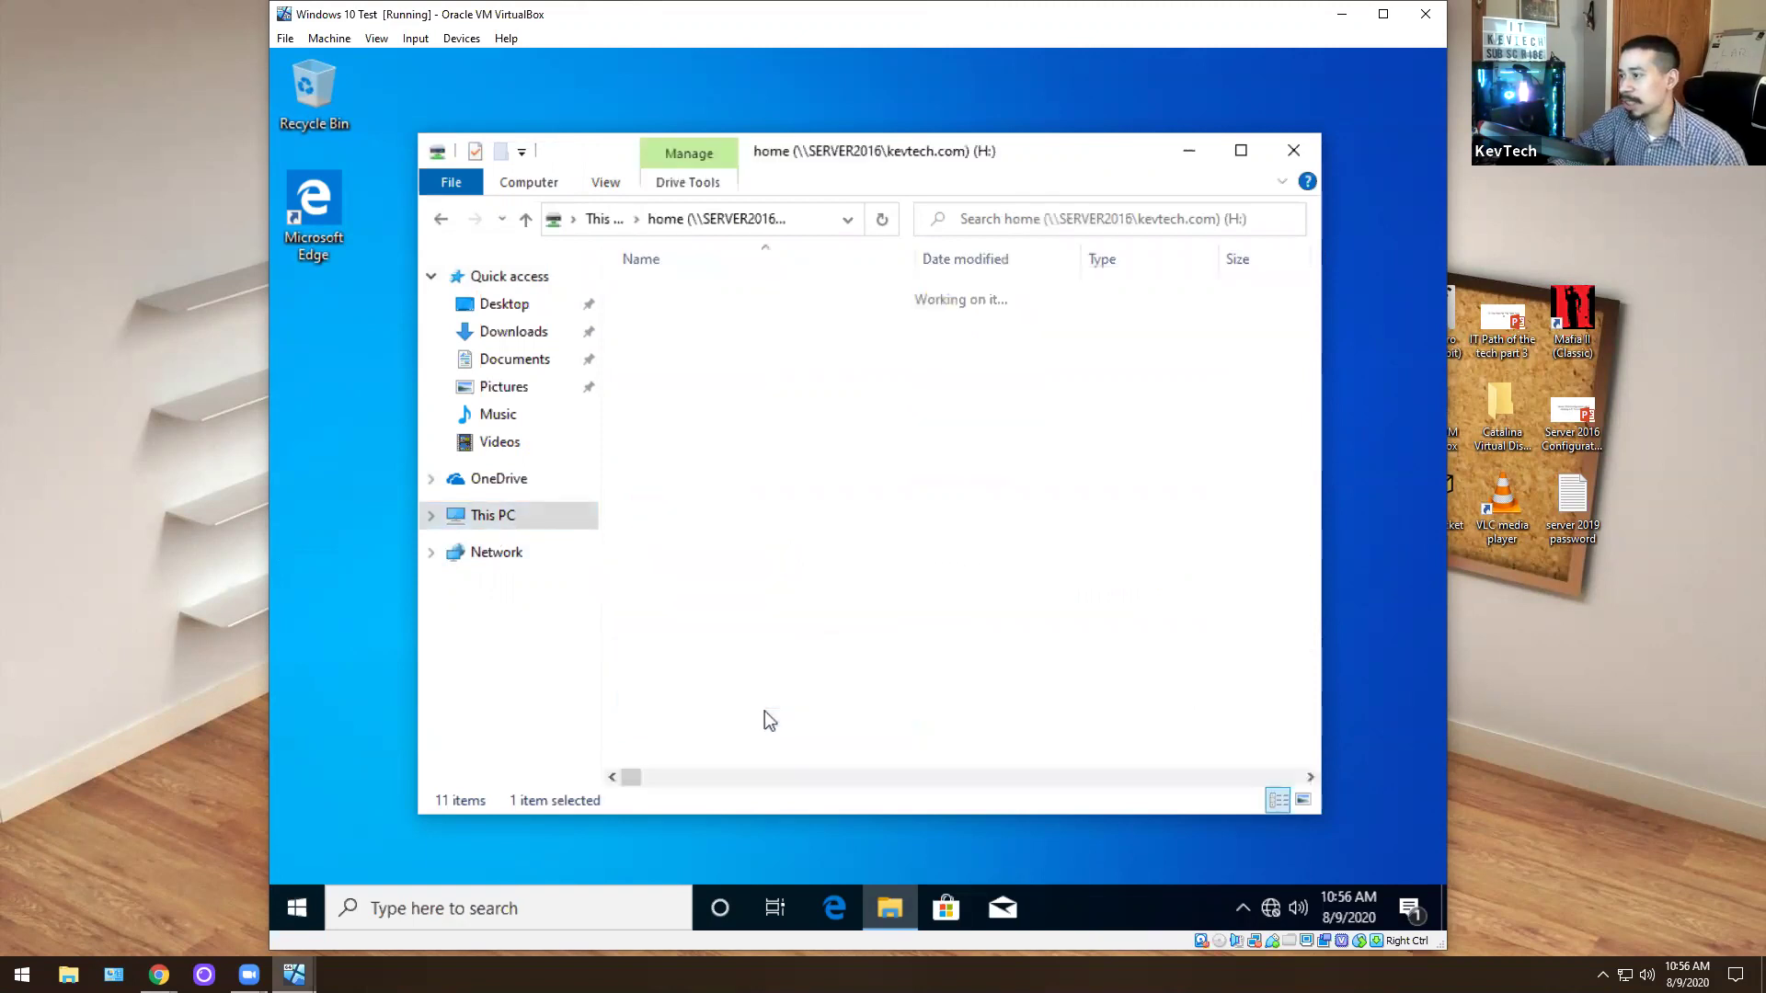
{"action": "left_click_drag", "start_coordinate": [862, 157], "coordinate": [1119, 157]}
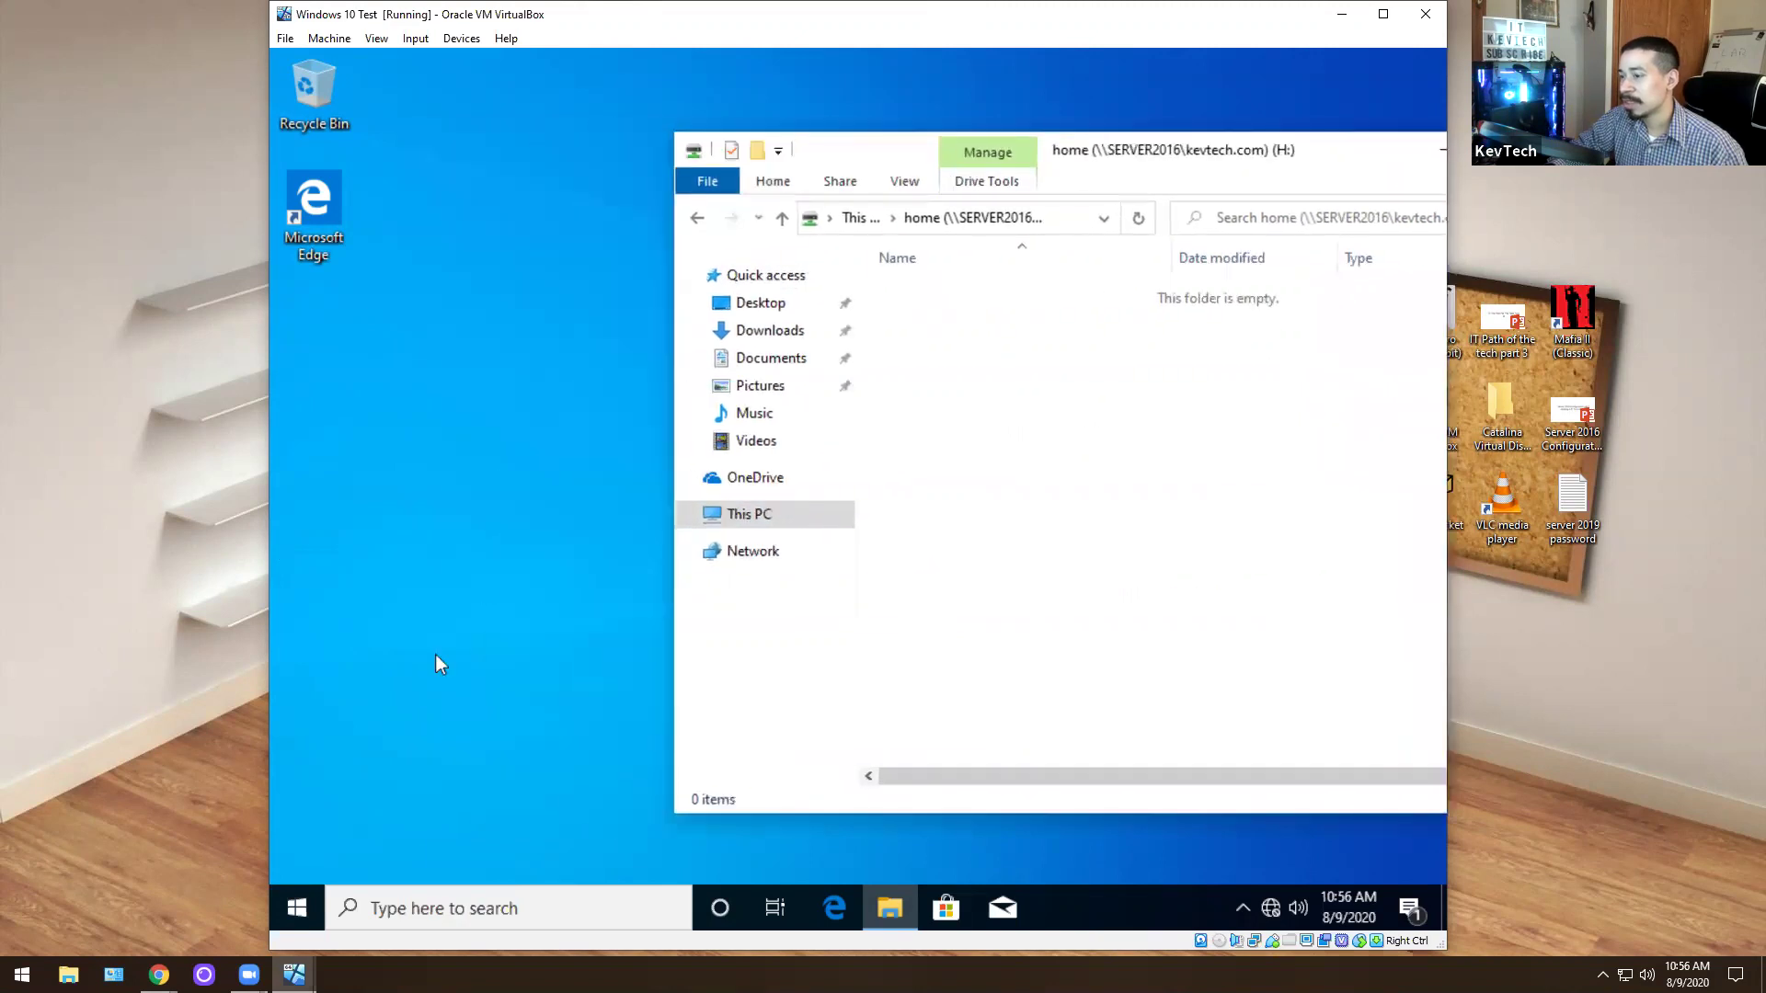
{"action": "left_click", "coordinate": [376, 38]}
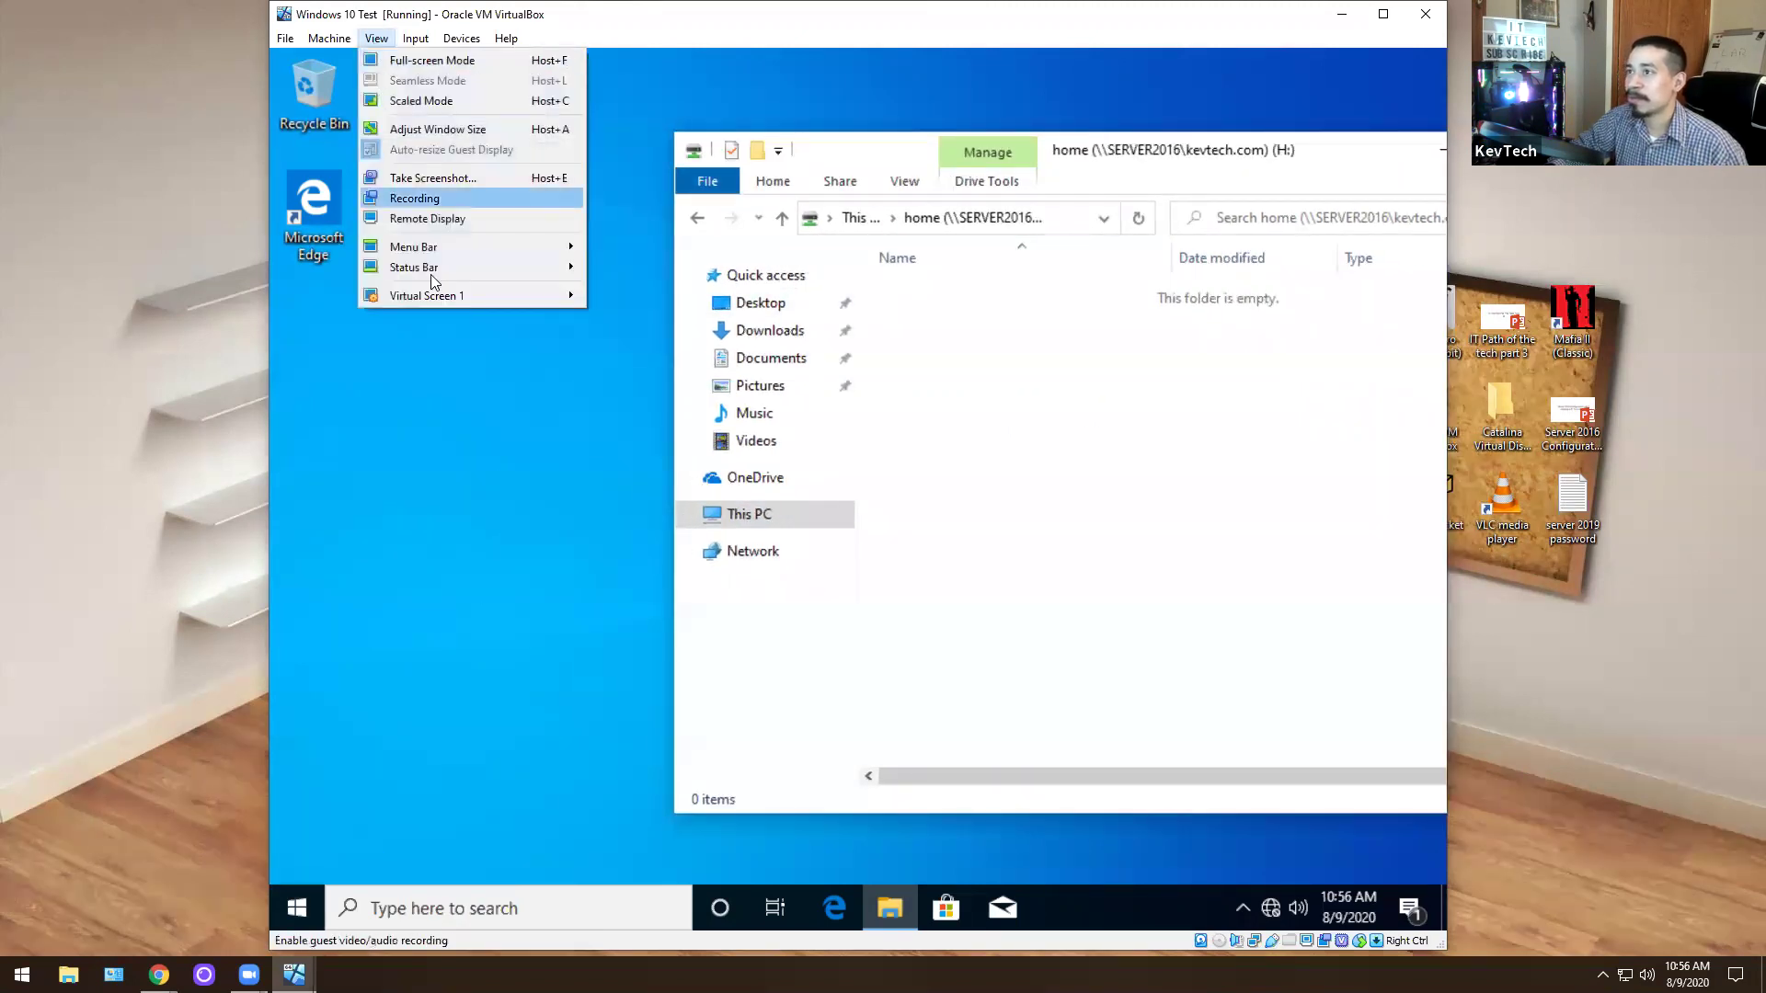
{"action": "mouse_move", "coordinate": [453, 294]}
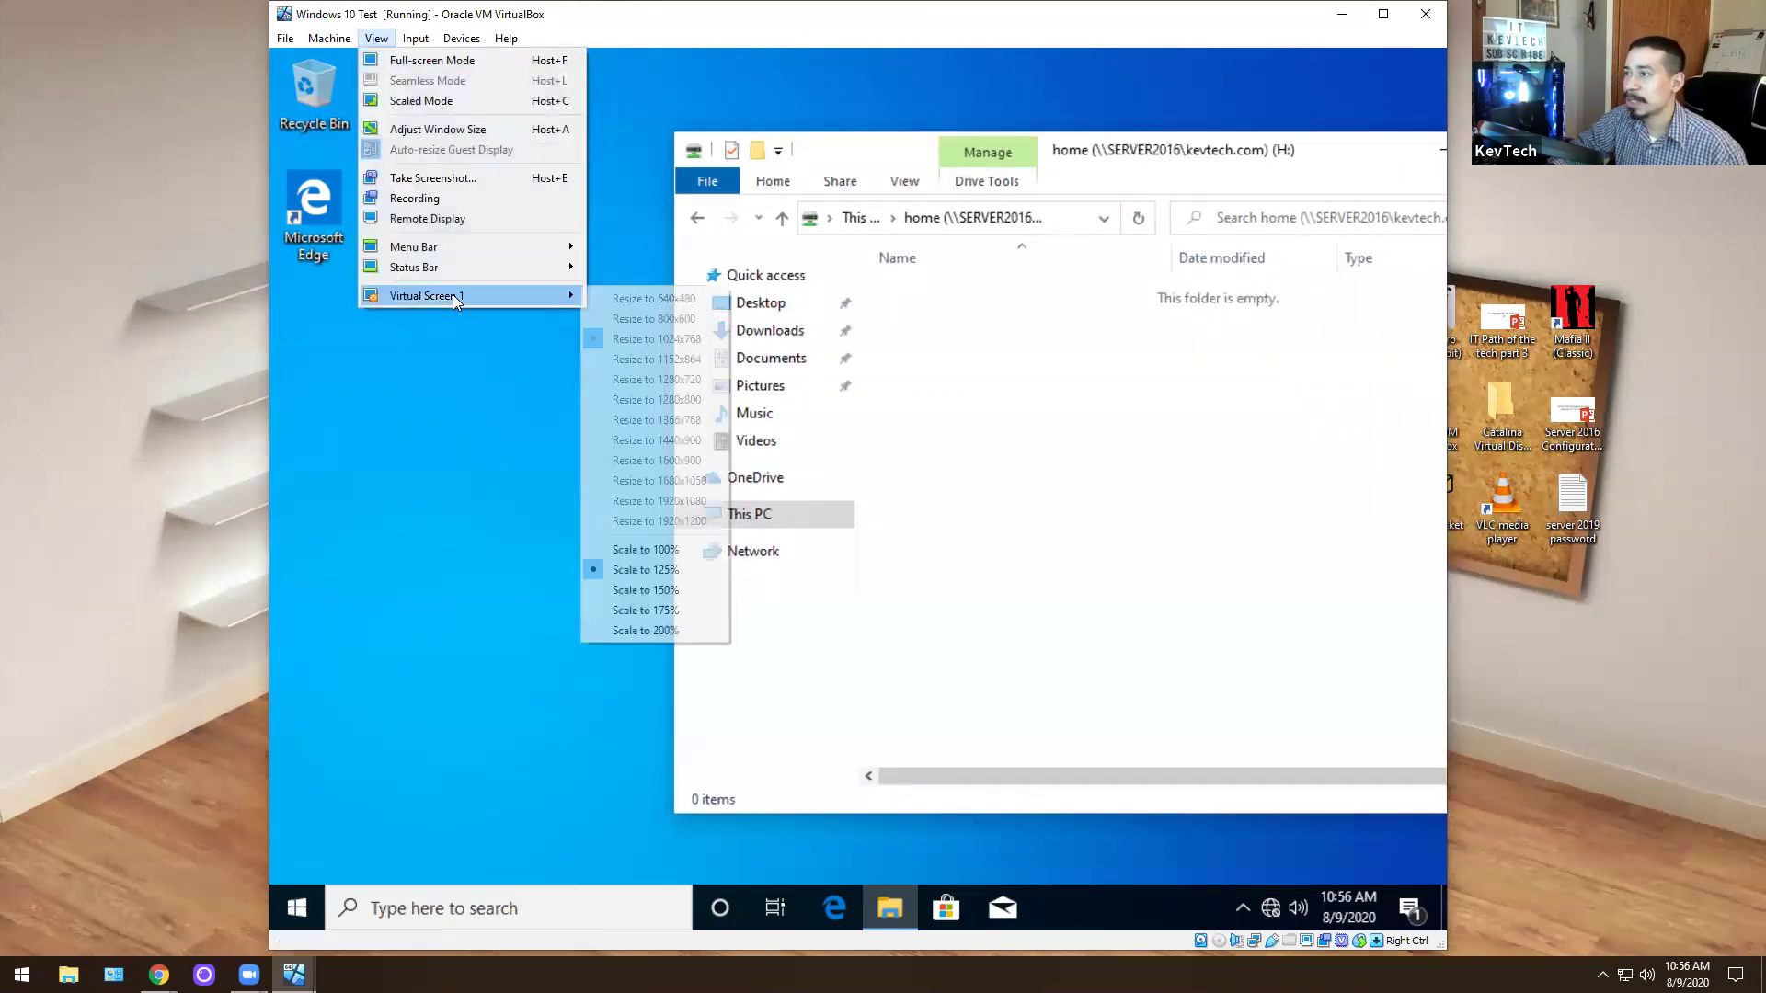
{"action": "left_click", "coordinate": [405, 378]}
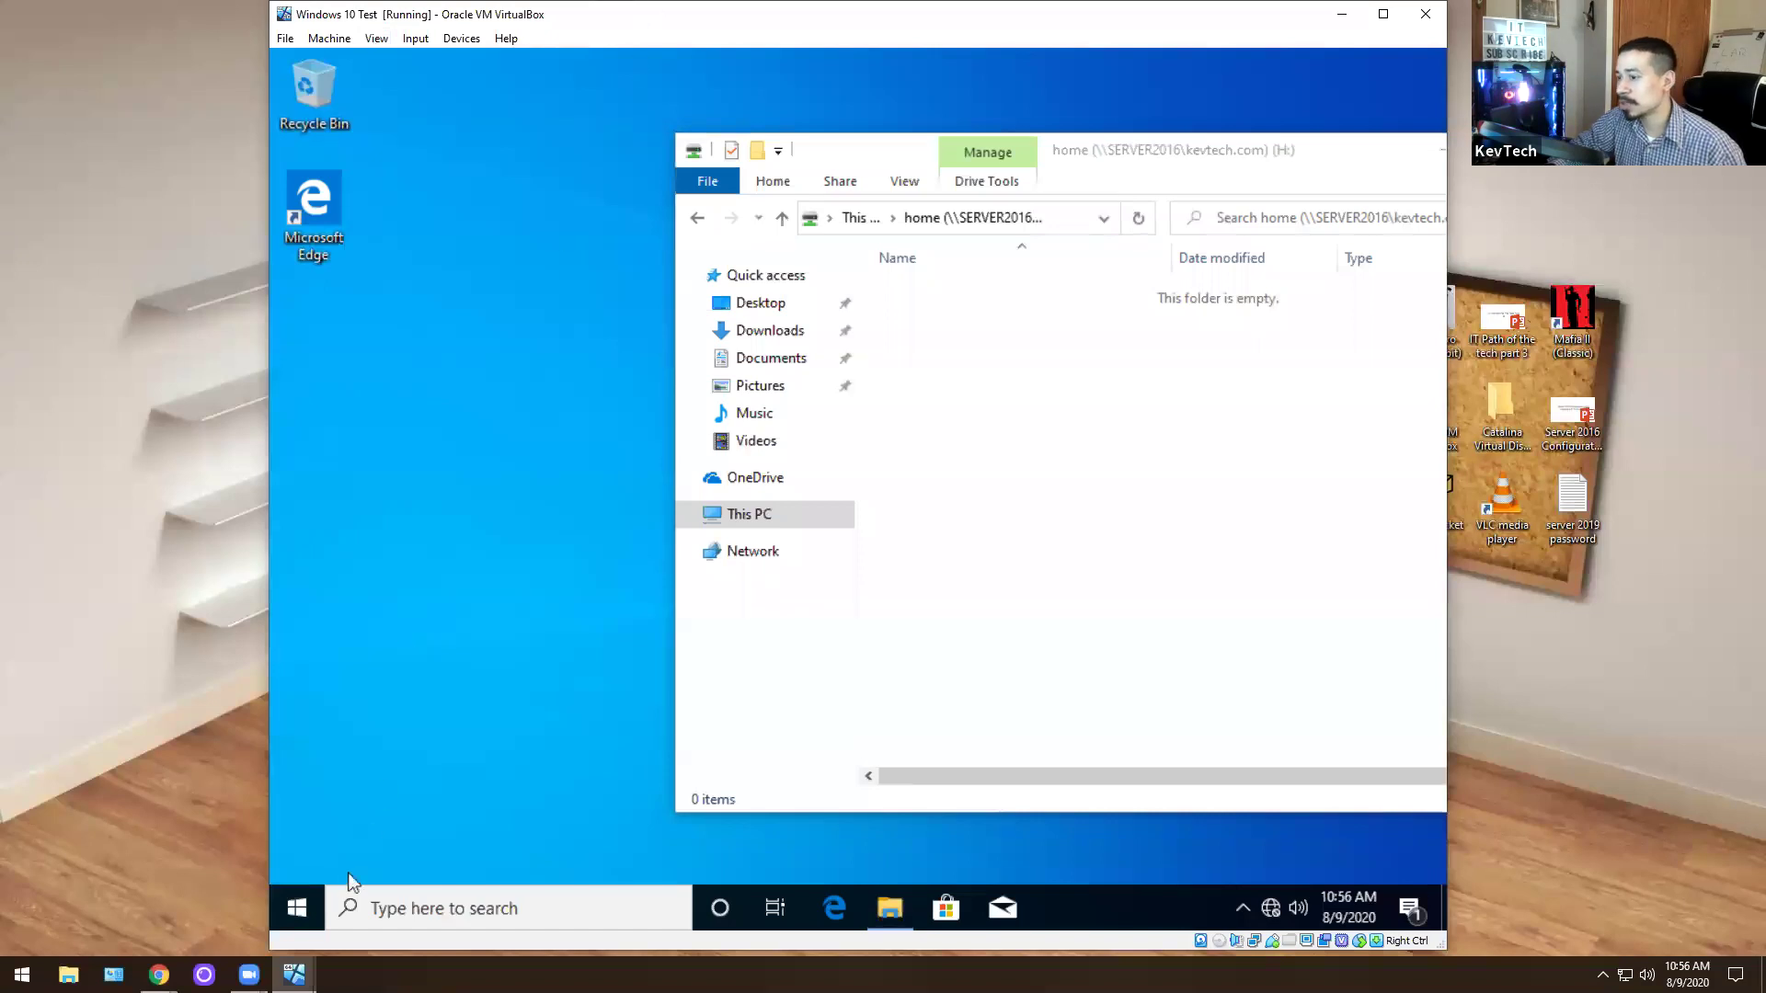
Capture the desktop area containing the Recycle Bin and Microsoft Edge icons with the Snipping Tool
{"action": "left_click", "coordinate": [311, 894]}
{"action": "type", "text": "sni"}
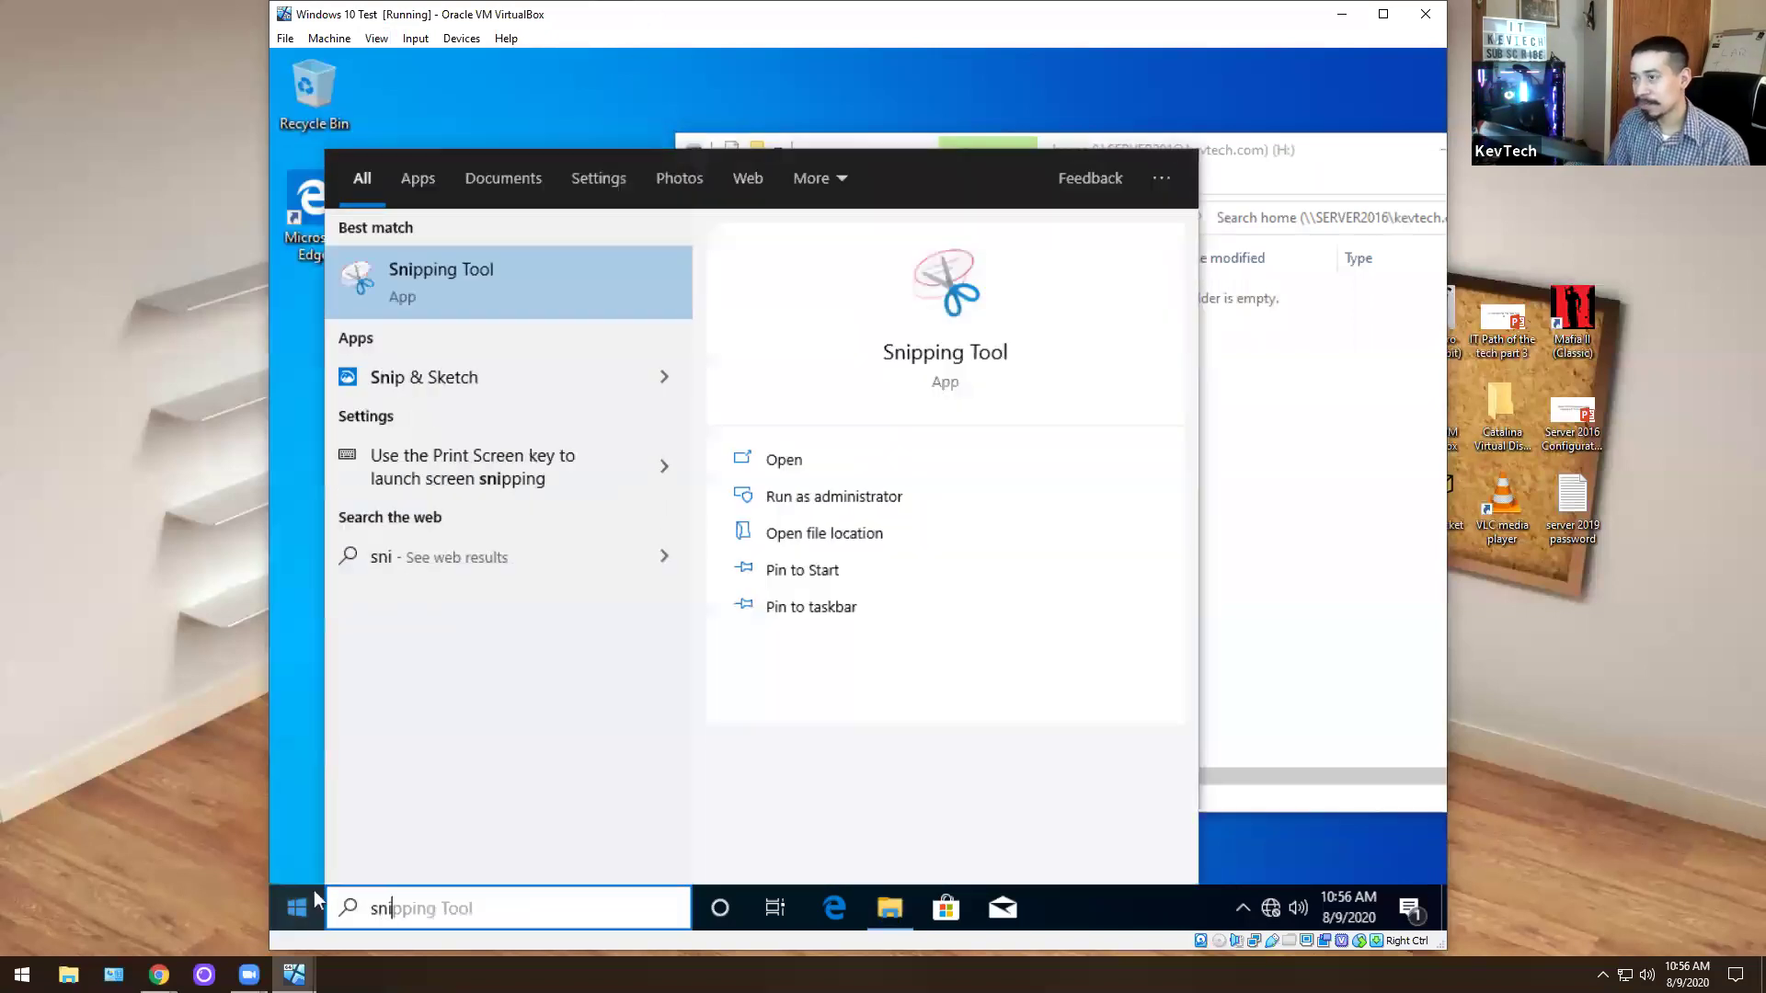
{"action": "key", "text": "Return"}
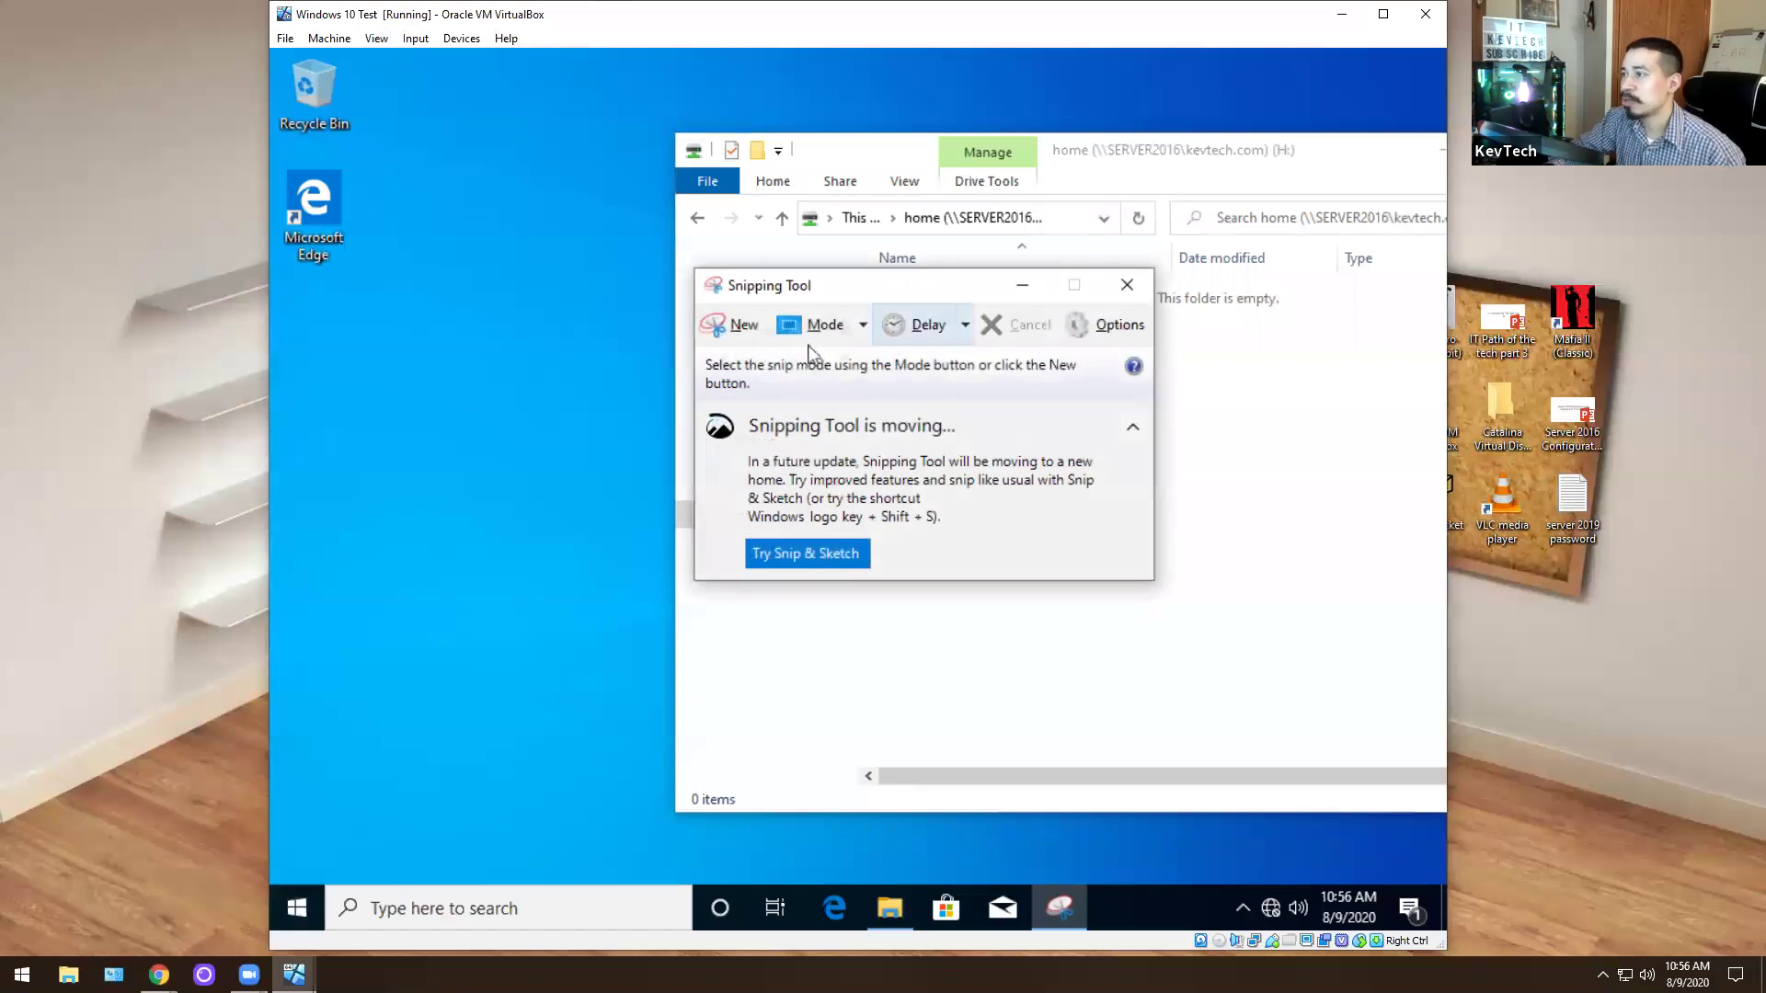
{"action": "left_click", "coordinate": [726, 325]}
{"action": "left_click_drag", "start_coordinate": [274, 59], "coordinate": [662, 712]}
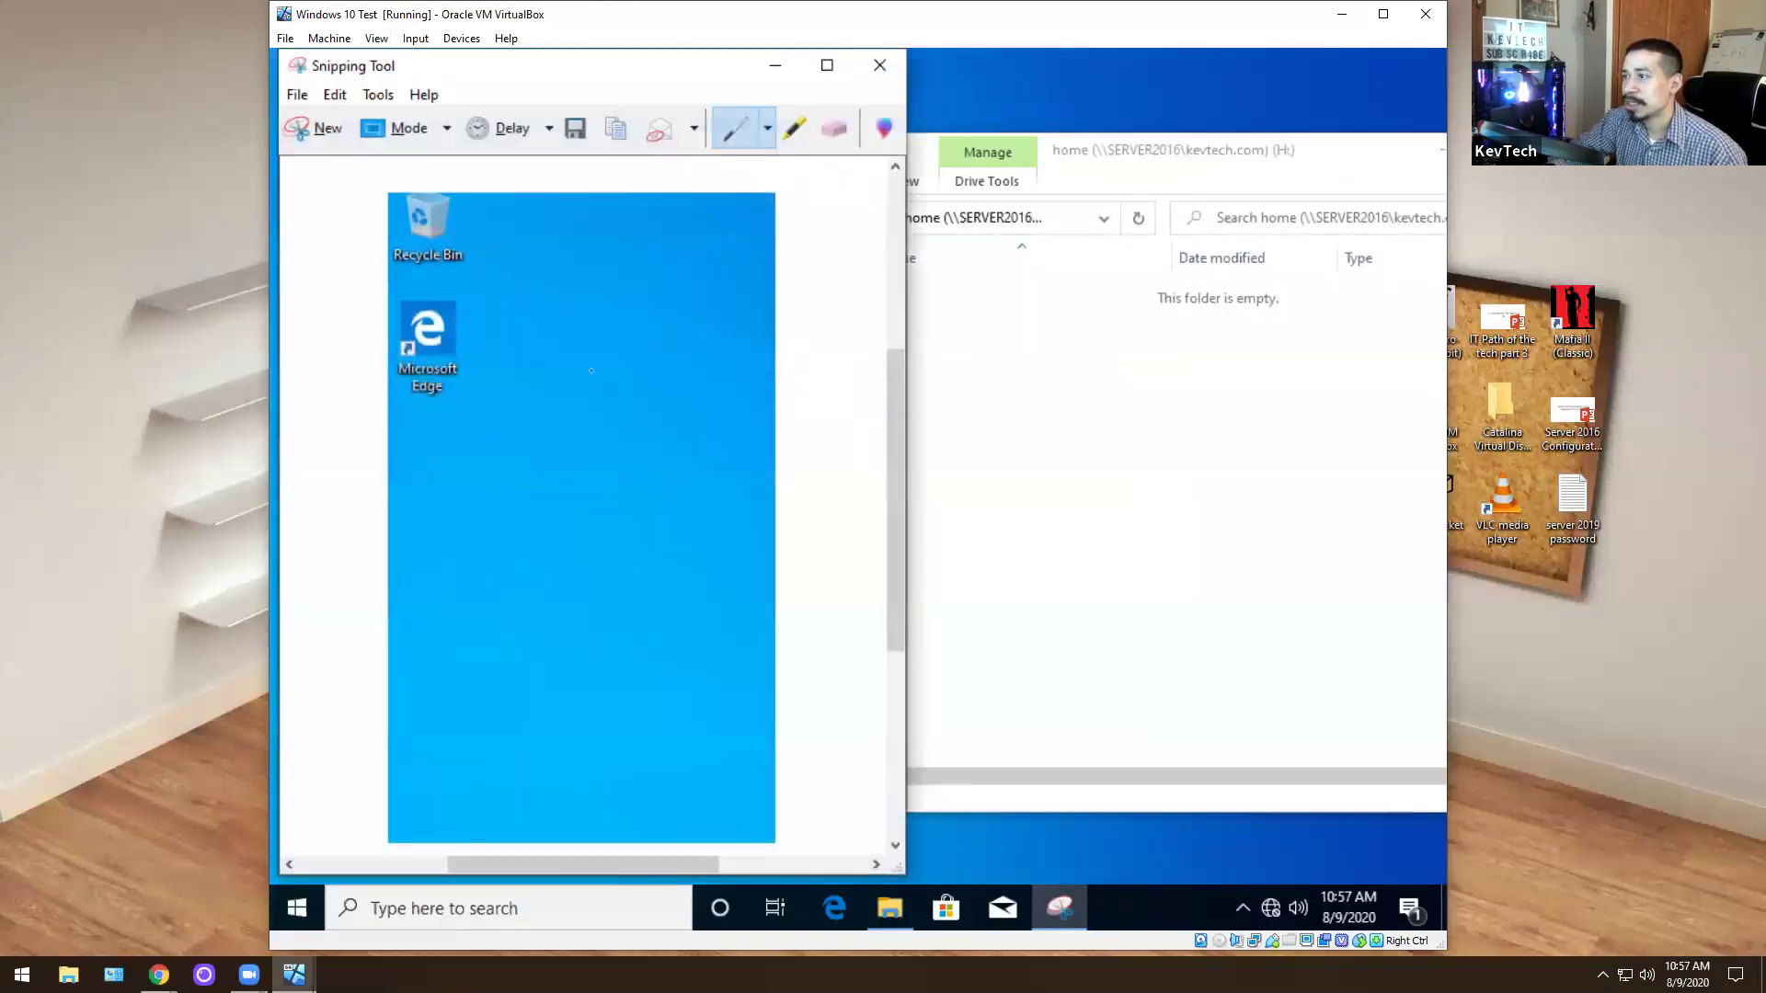
Save the desktop snip as Capture in PNG format on the home (H:) drive and close the Snipping Tool
{"action": "left_click", "coordinate": [297, 93]}
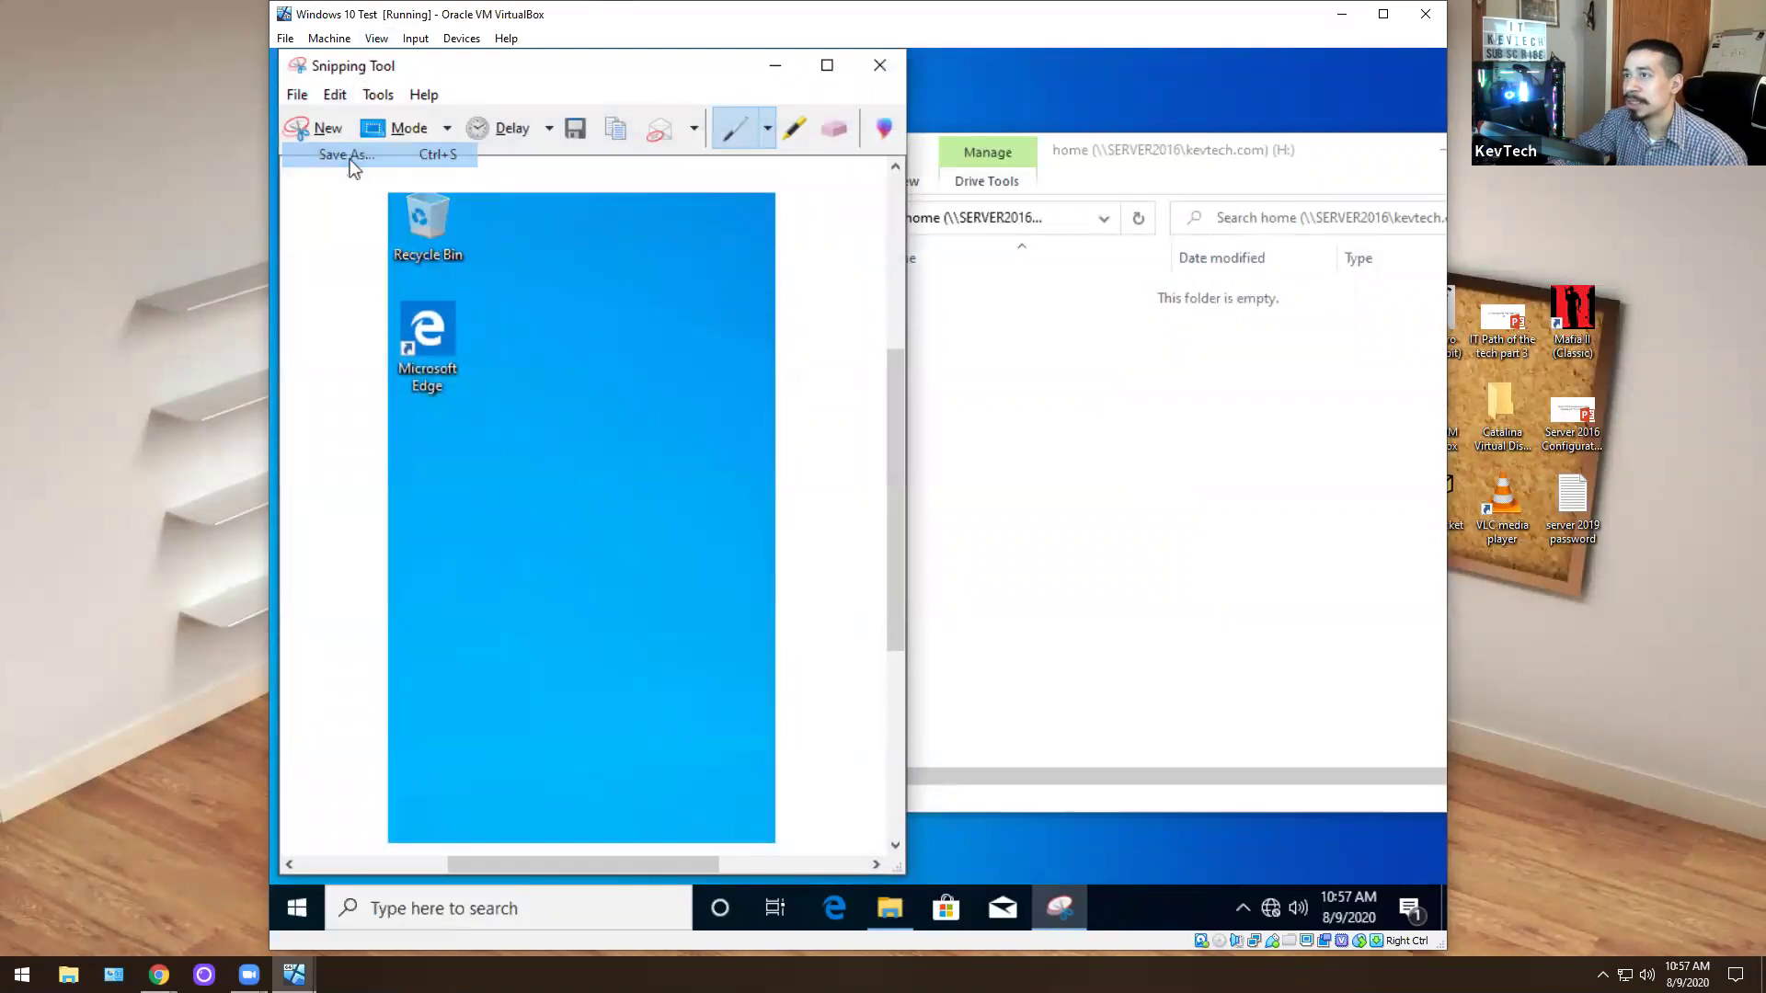
{"action": "left_click", "coordinate": [350, 156]}
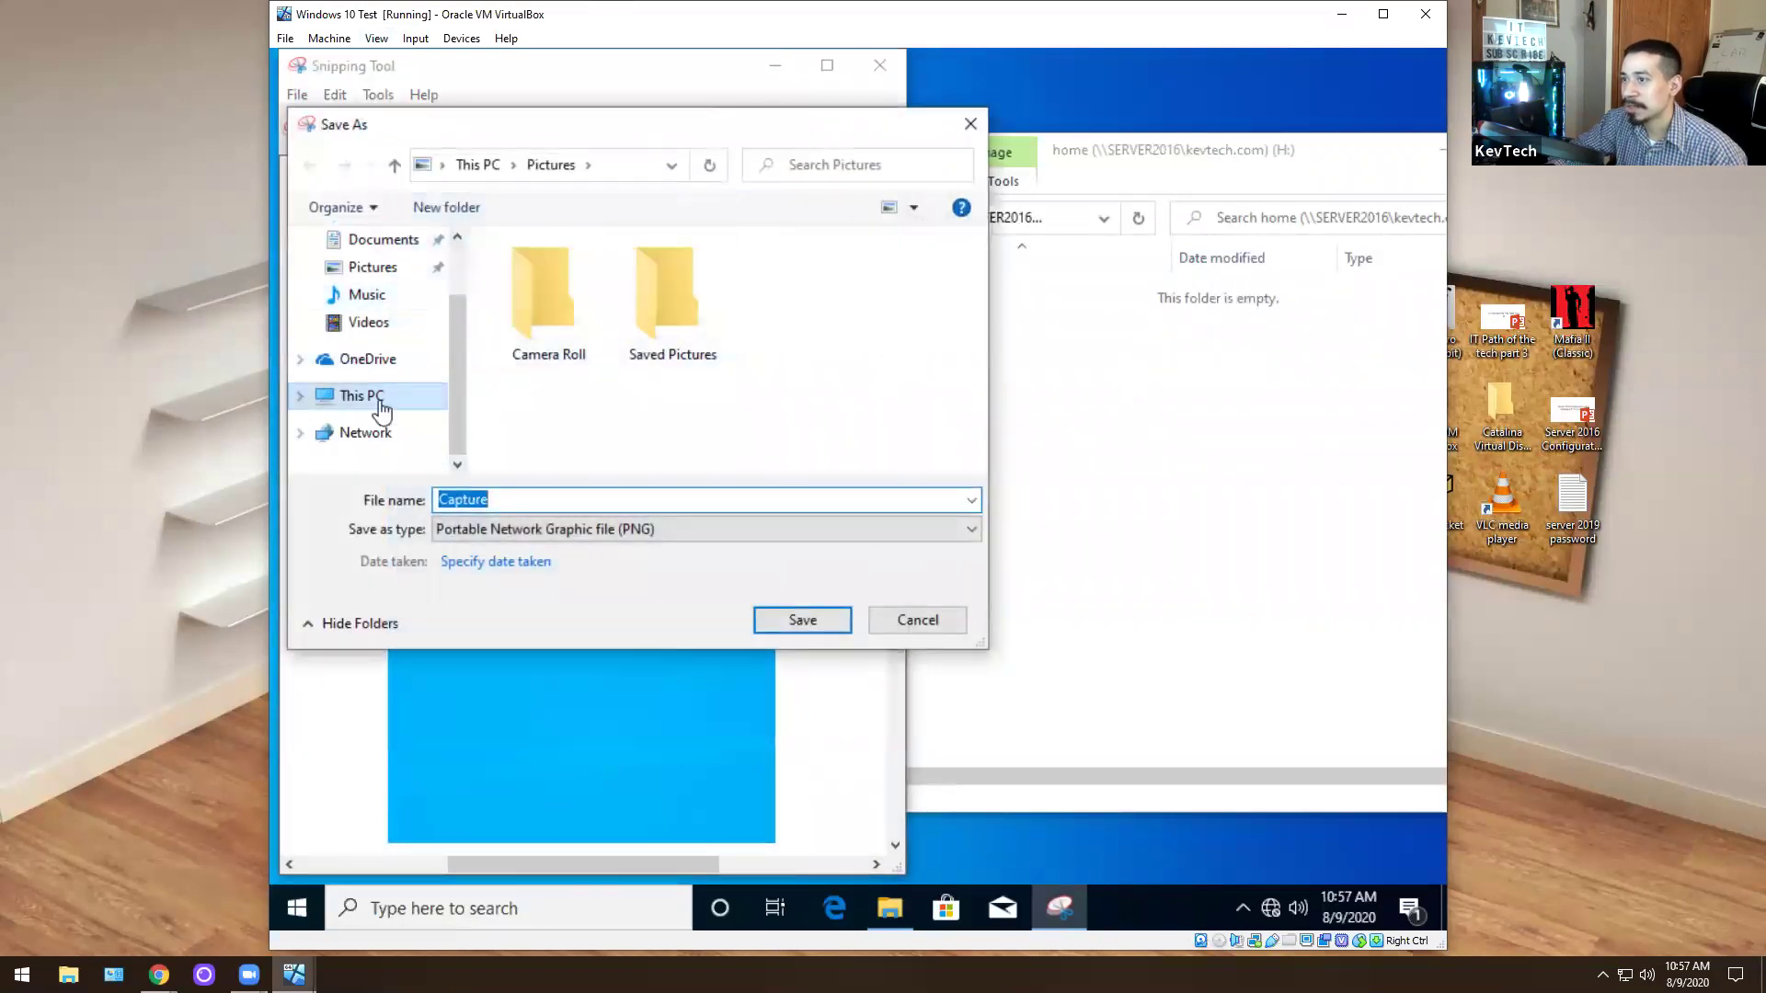
{"action": "left_click", "coordinate": [300, 395]}
{"action": "scroll", "coordinate": [381, 400], "scroll_direction": "down", "scroll_amount": 1}
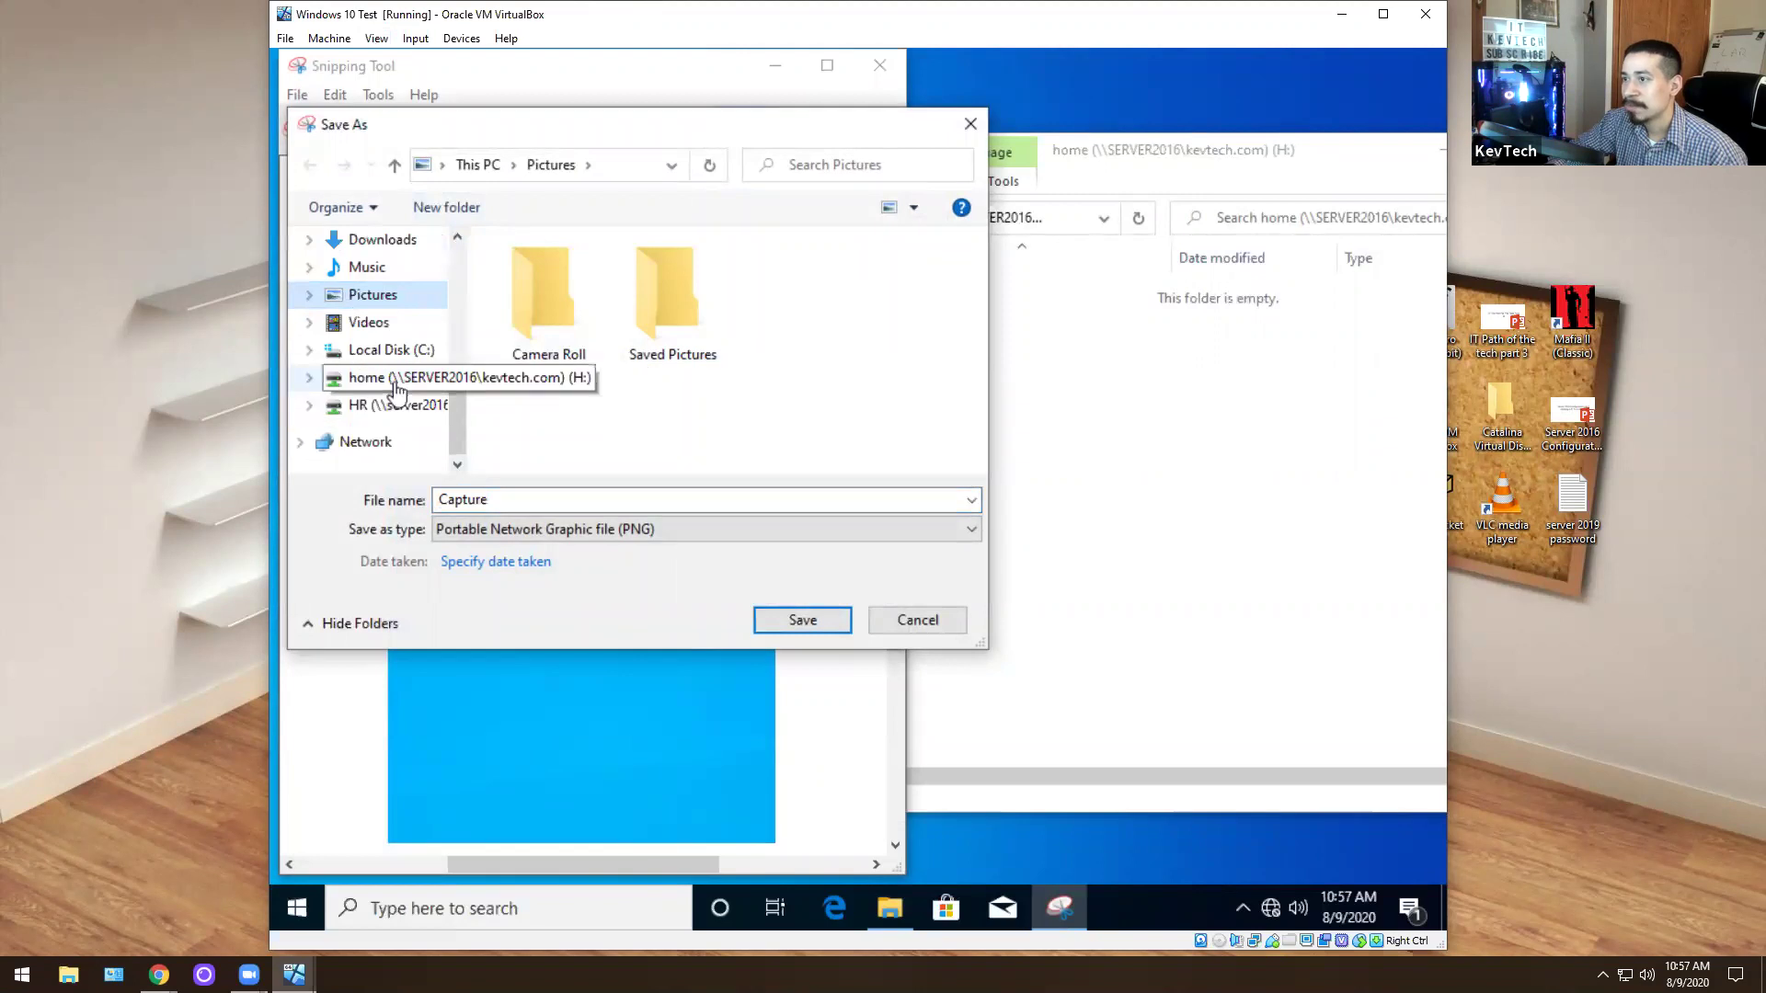
{"action": "left_click", "coordinate": [384, 378]}
{"action": "left_click", "coordinate": [802, 622]}
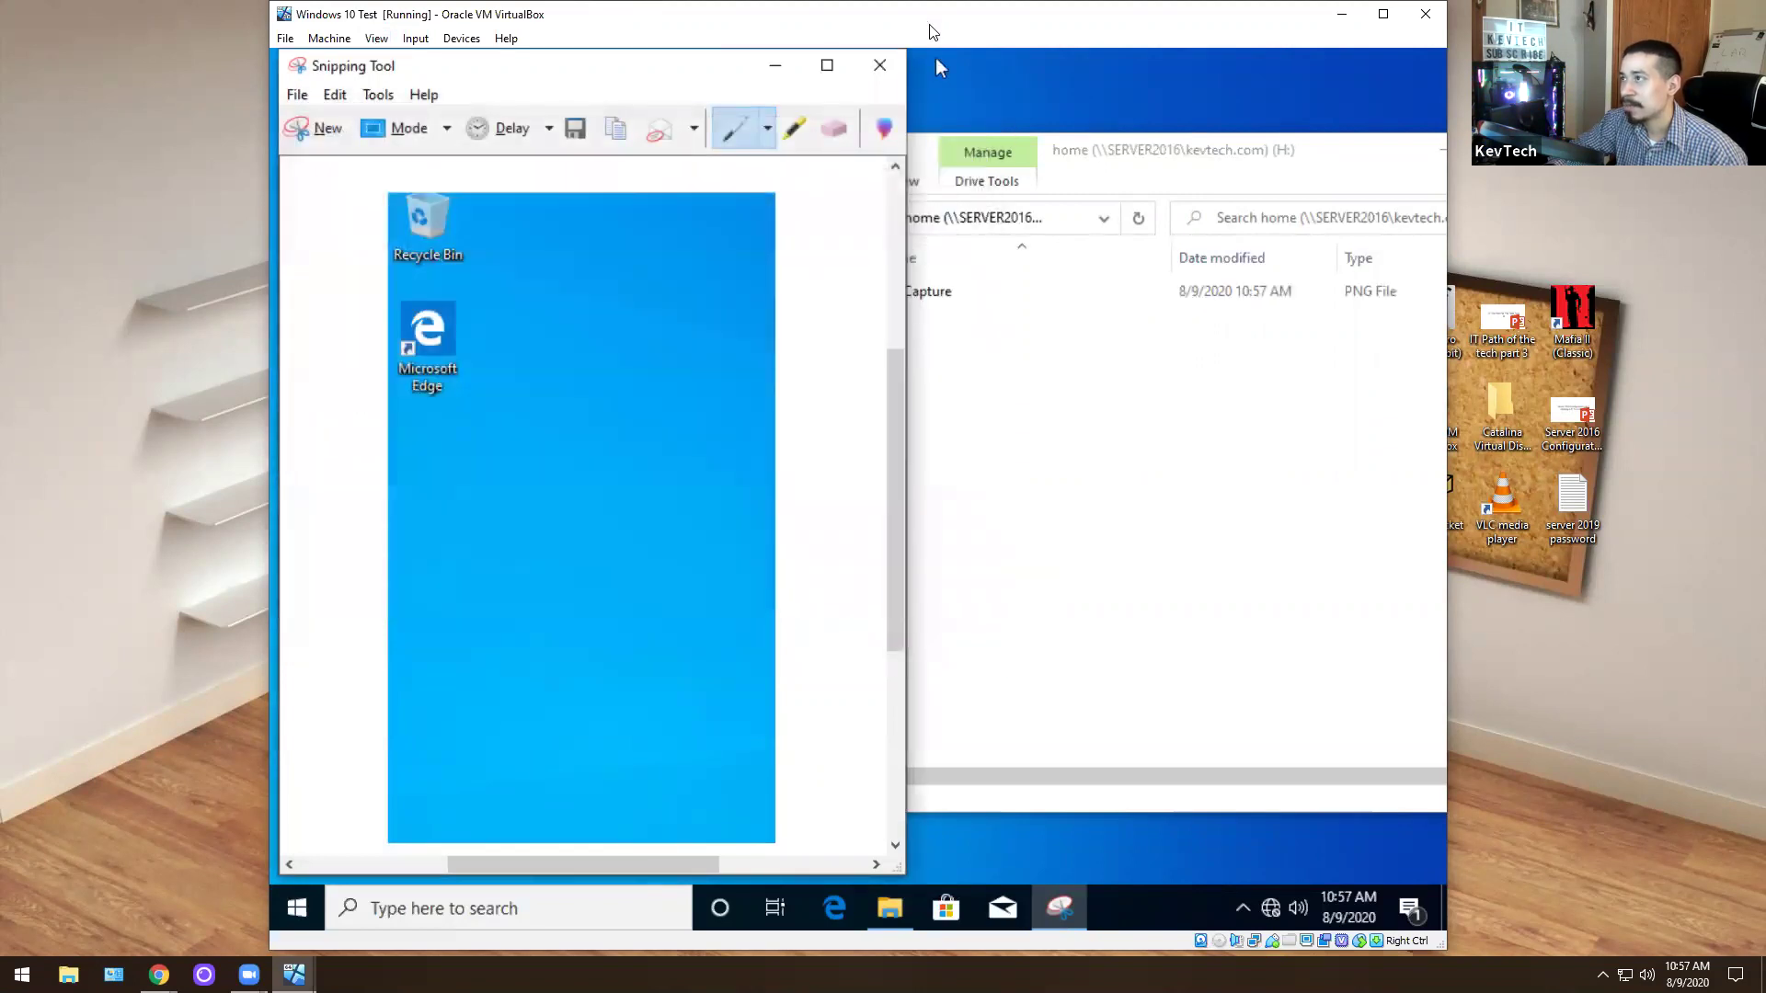
{"action": "left_click", "coordinate": [882, 65]}
{"action": "left_click", "coordinate": [986, 291]}
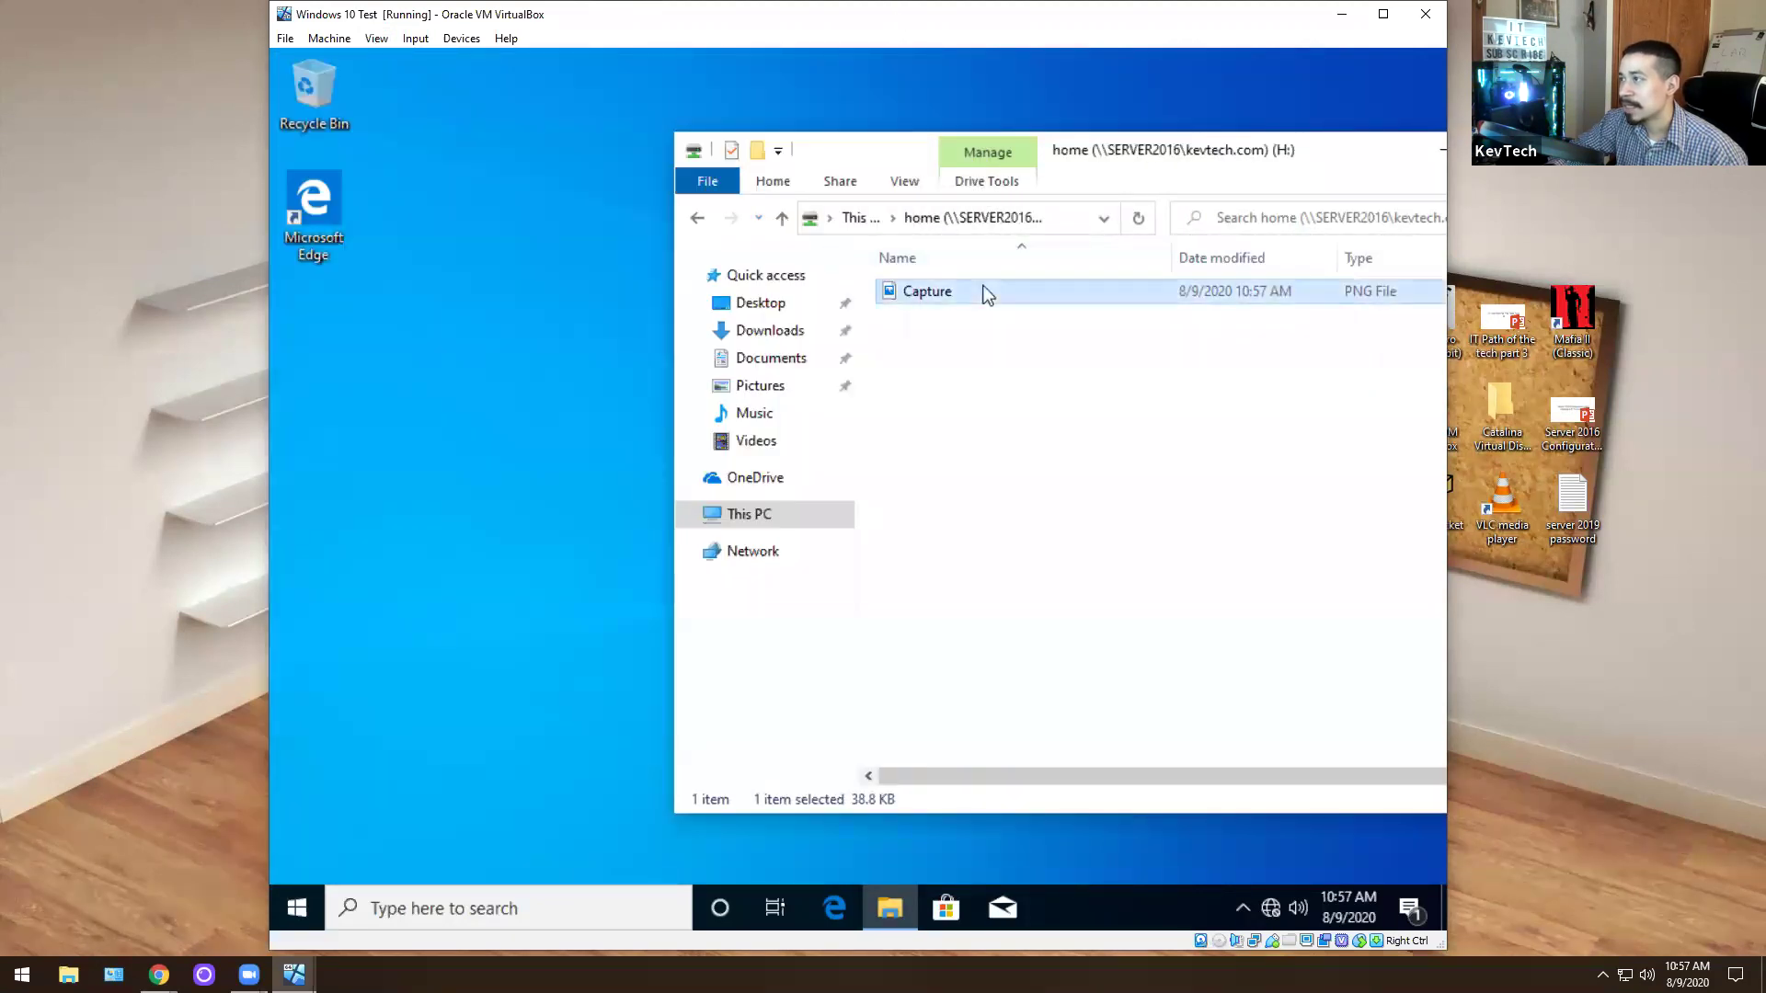
Open the Devices and Printers view from Control Panel
{"action": "left_click", "coordinate": [297, 907]}
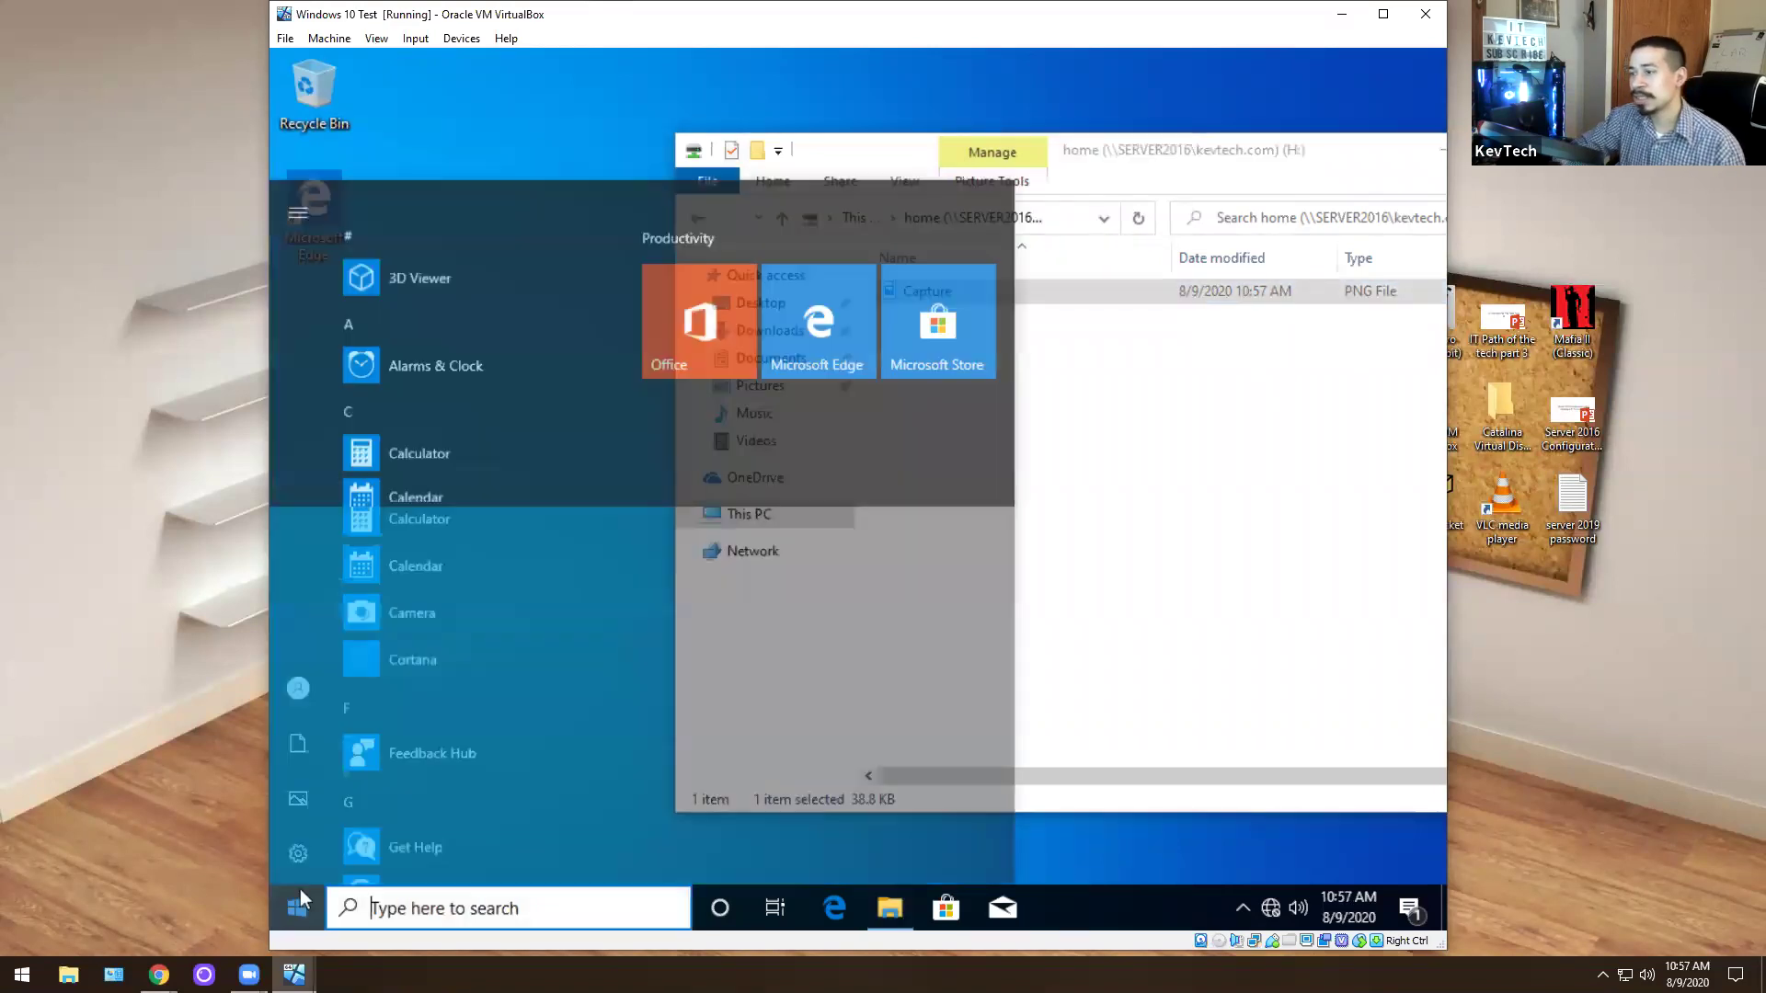
{"action": "type", "text": "x"}
{"action": "key", "text": "BackSpace"}
{"action": "type", "text": "c"}
{"action": "key", "text": "BackSpace"}
{"action": "type", "text": "contr"}
{"action": "key", "text": "Return"}
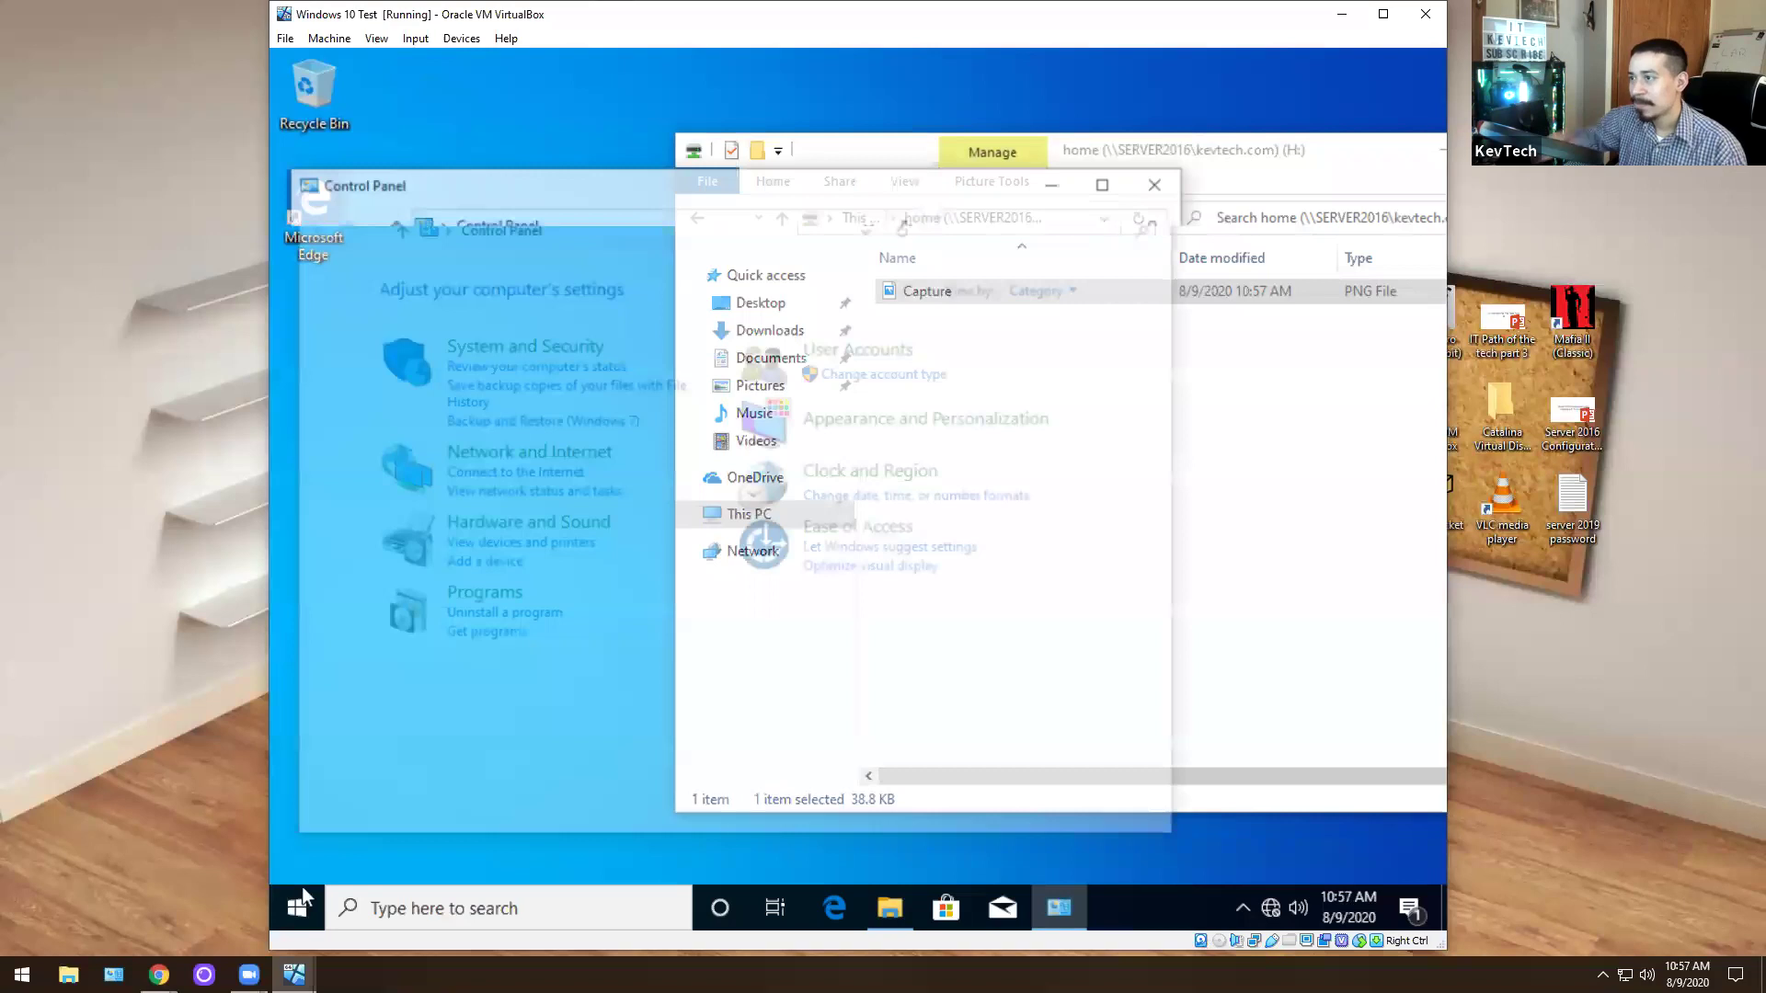
{"action": "left_click", "coordinate": [521, 545]}
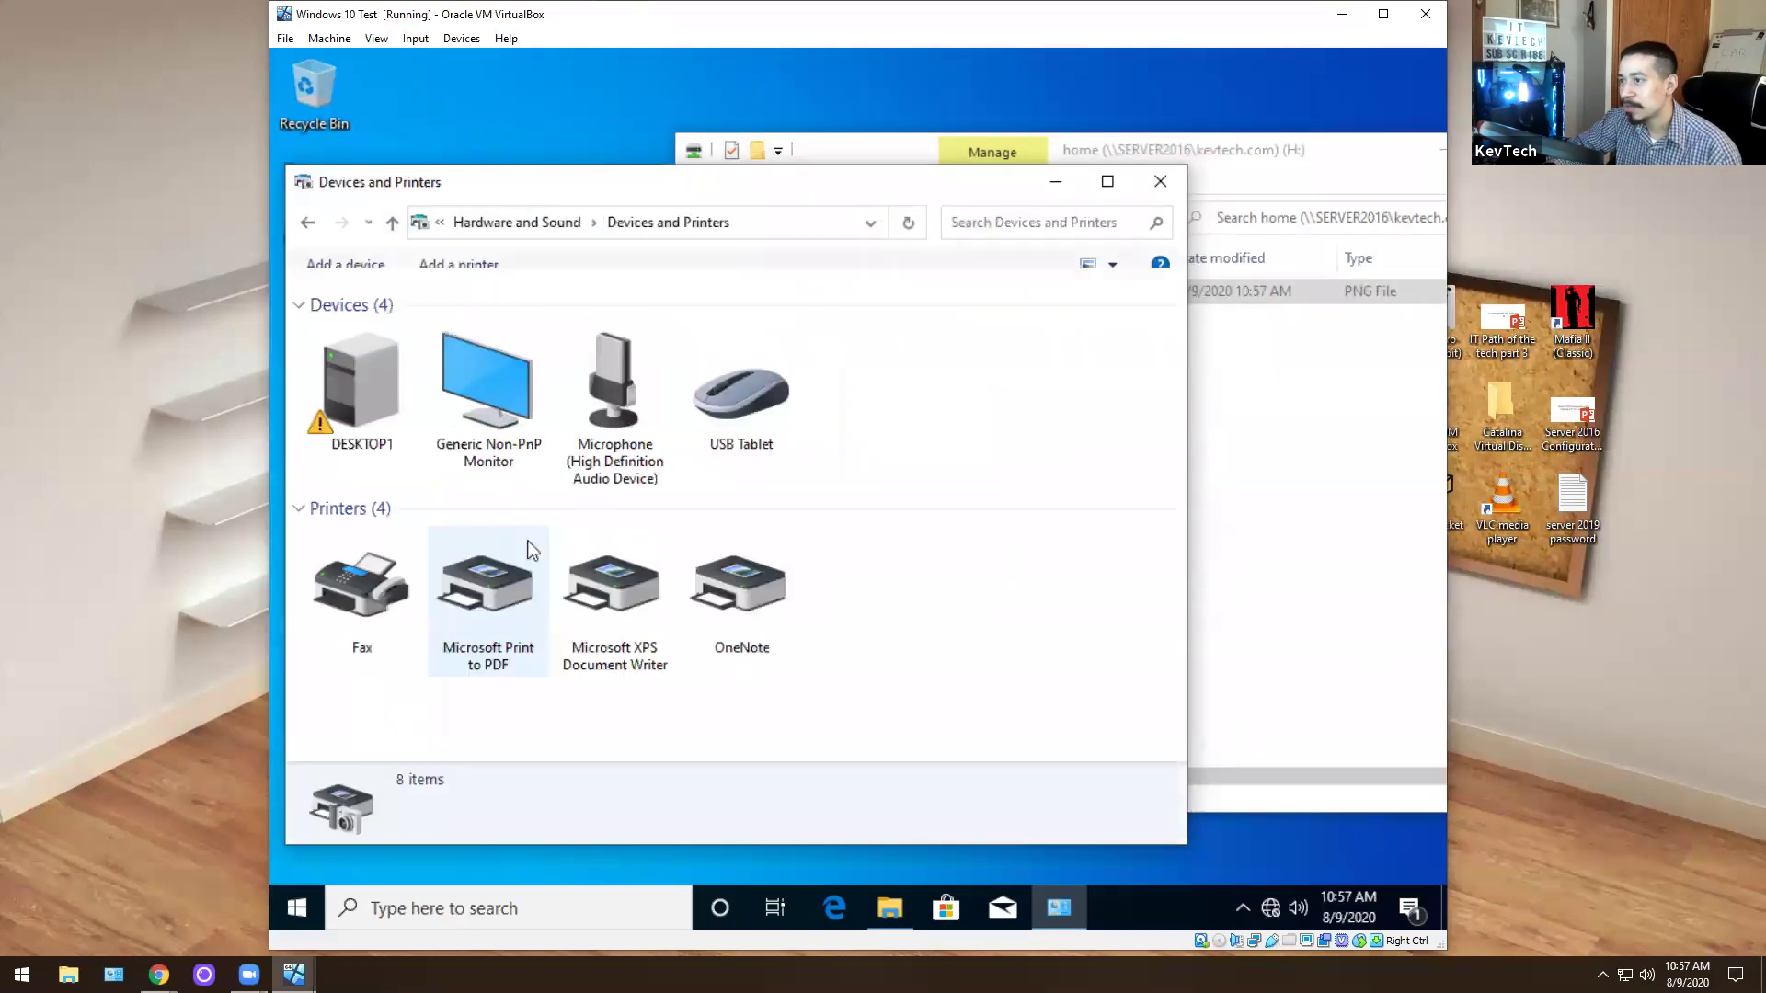
Capture the device and printer lists in Devices and Printers with the Snipping Tool
{"action": "left_click", "coordinate": [296, 908]}
{"action": "type", "text": "sn"}
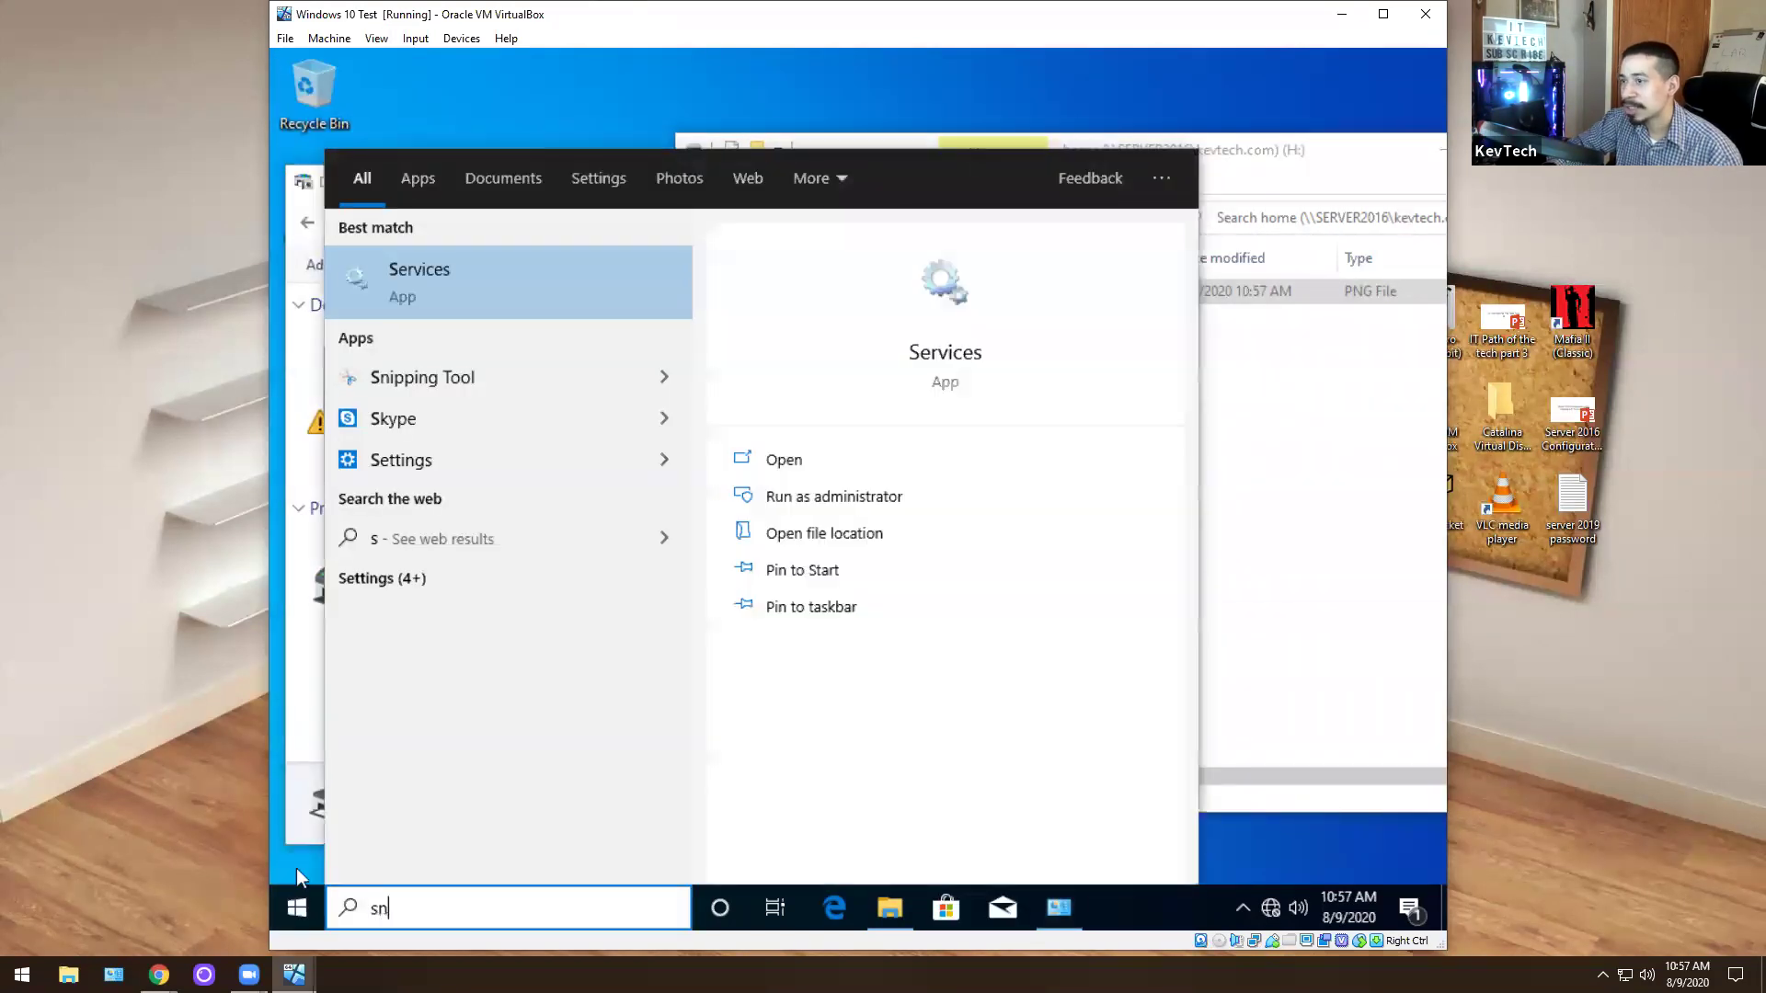
{"action": "key", "text": "Return"}
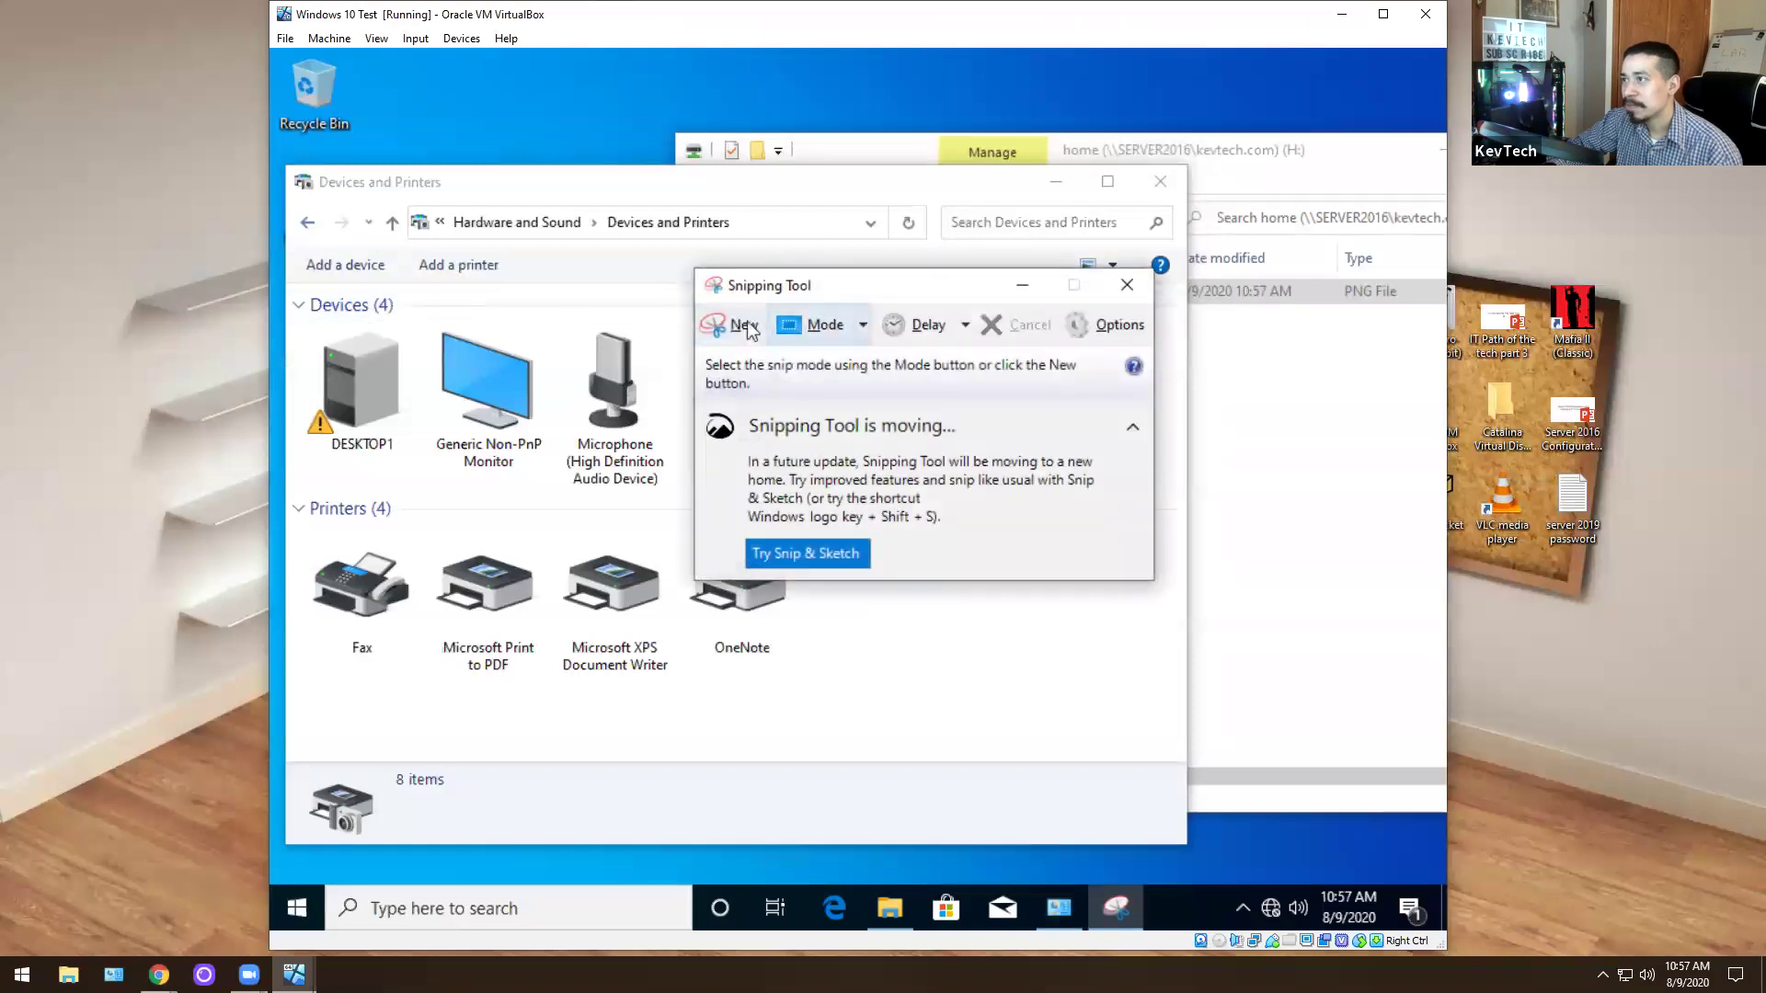
{"action": "left_click", "coordinate": [700, 331]}
{"action": "left_click_drag", "start_coordinate": [292, 208], "coordinate": [961, 720]}
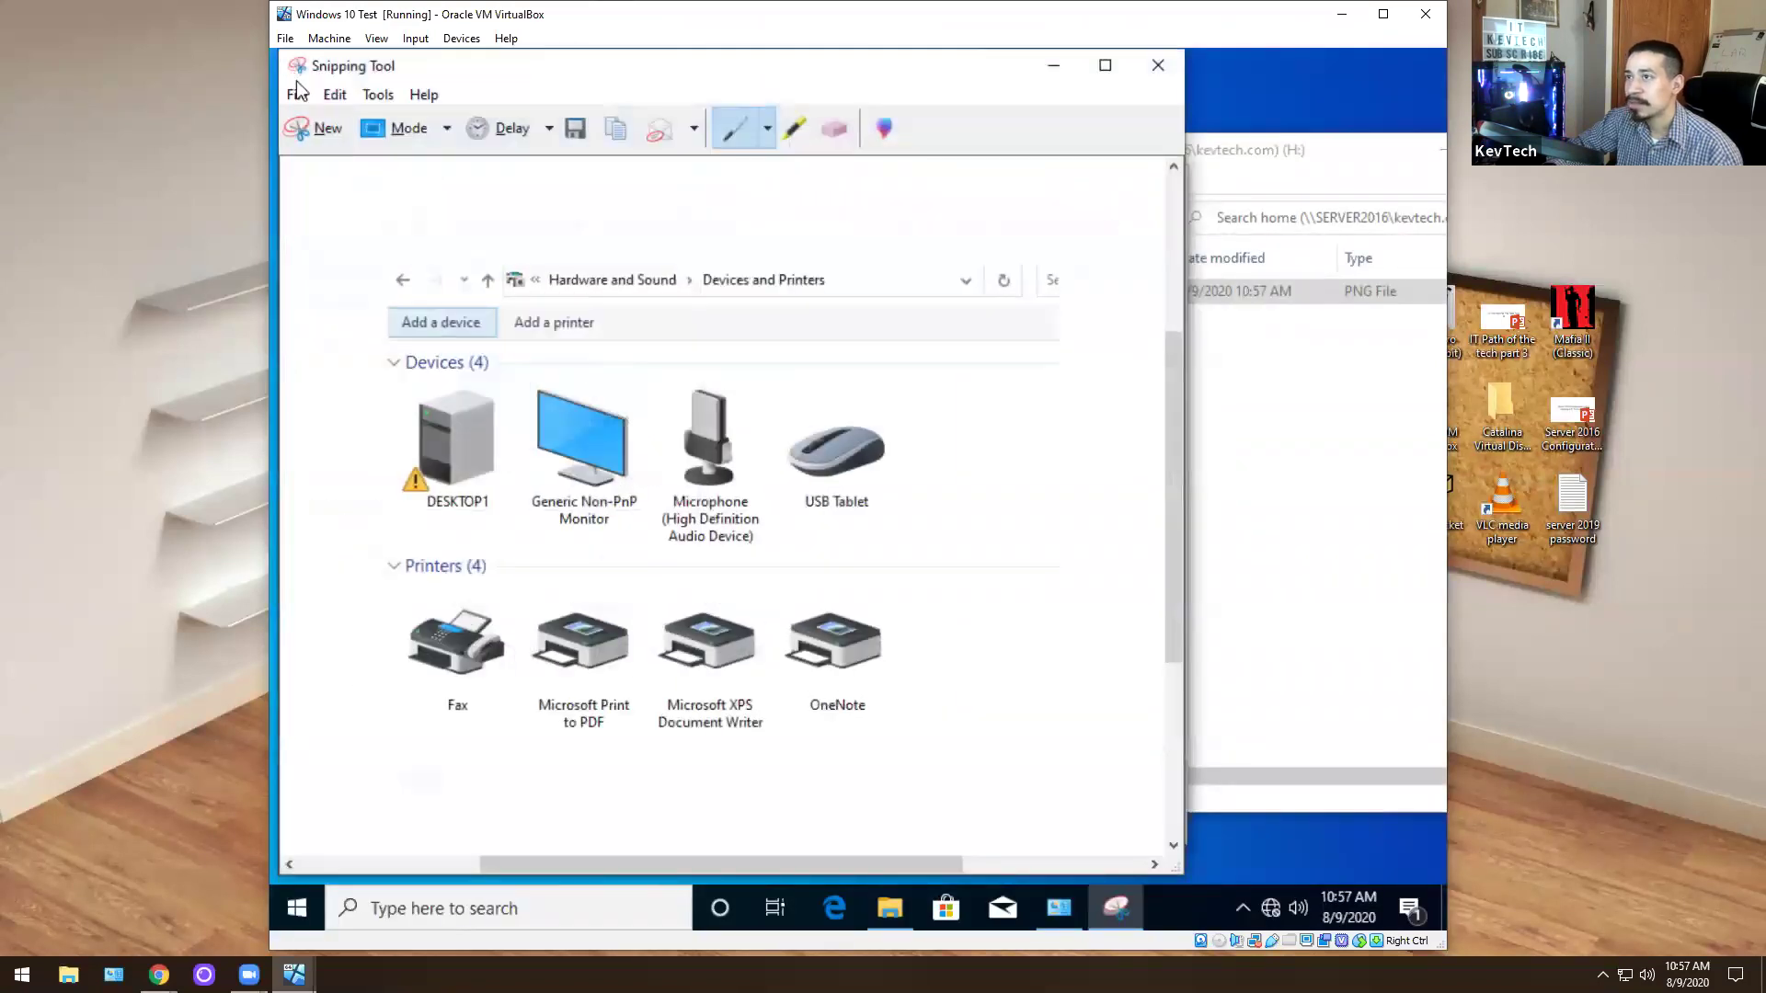
Save the snip as printers in PNG format on the home (H:) drive, and close the Snipping Tool and Devices and Printers
{"action": "left_click", "coordinate": [297, 95]}
{"action": "left_click", "coordinate": [346, 154]}
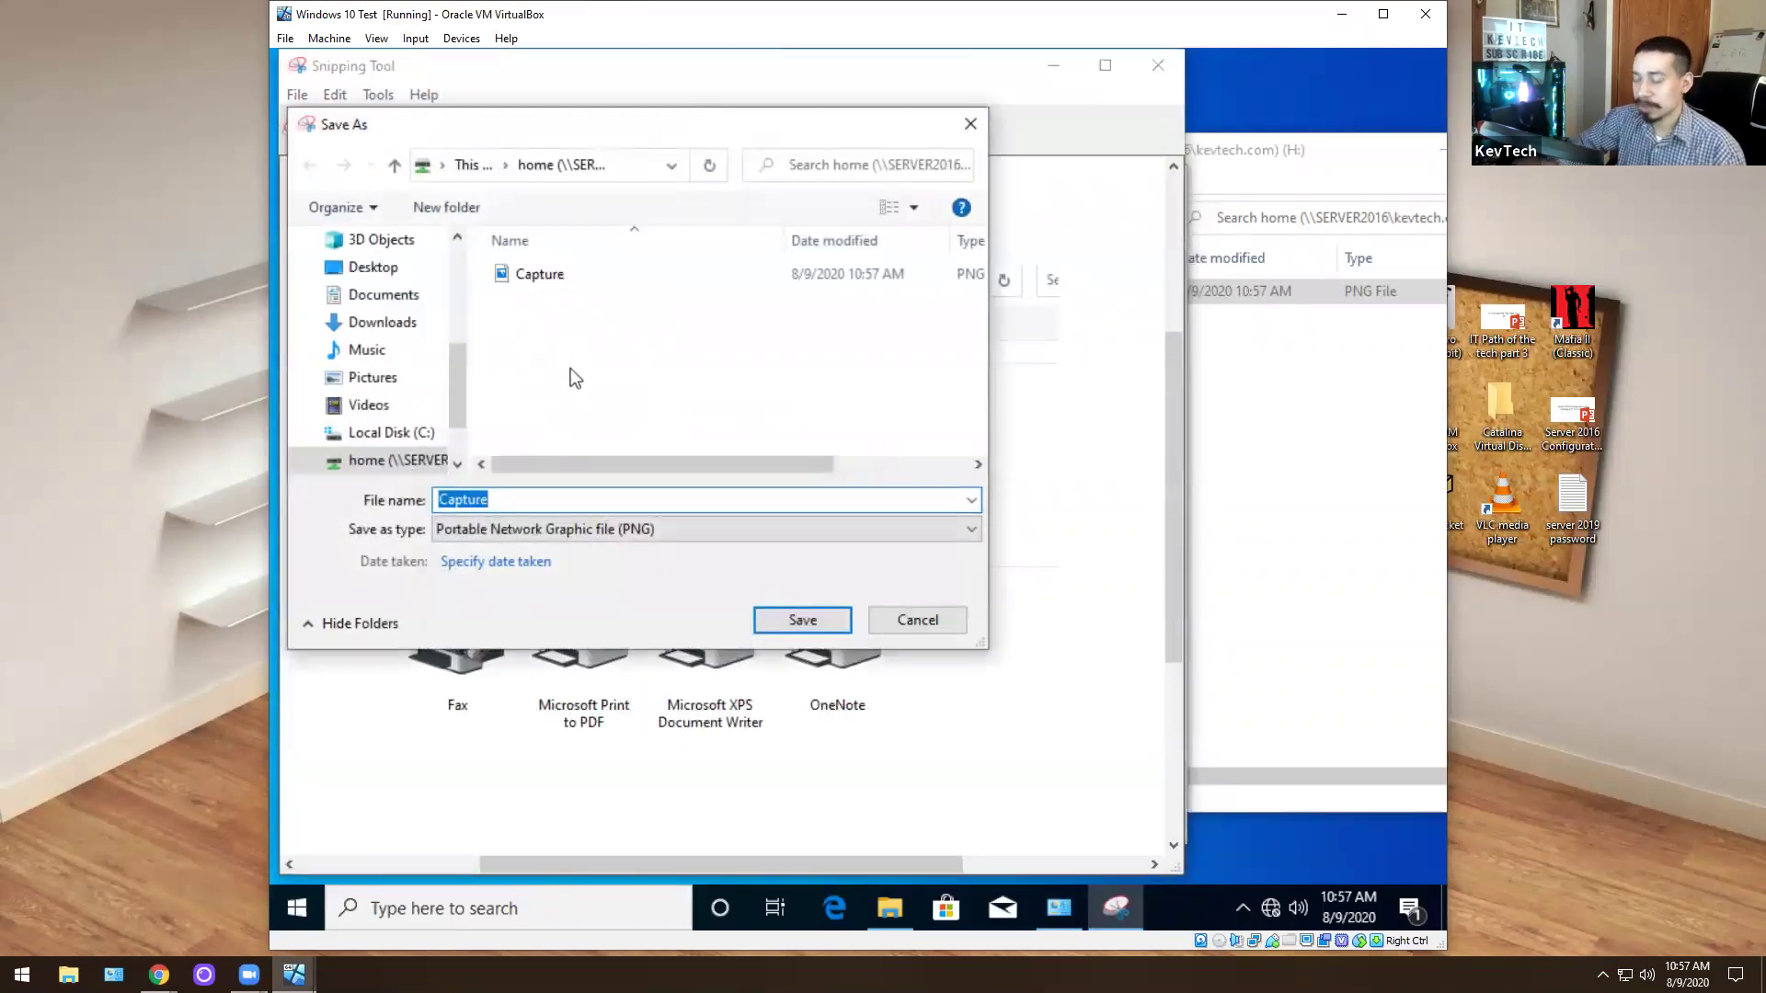
{"action": "type", "text": "prunt"}
{"action": "key", "text": "BackSpace"}
{"action": "key", "text": "BackSpace"}
{"action": "key", "text": "BackSpace"}
{"action": "type", "text": "inters"}
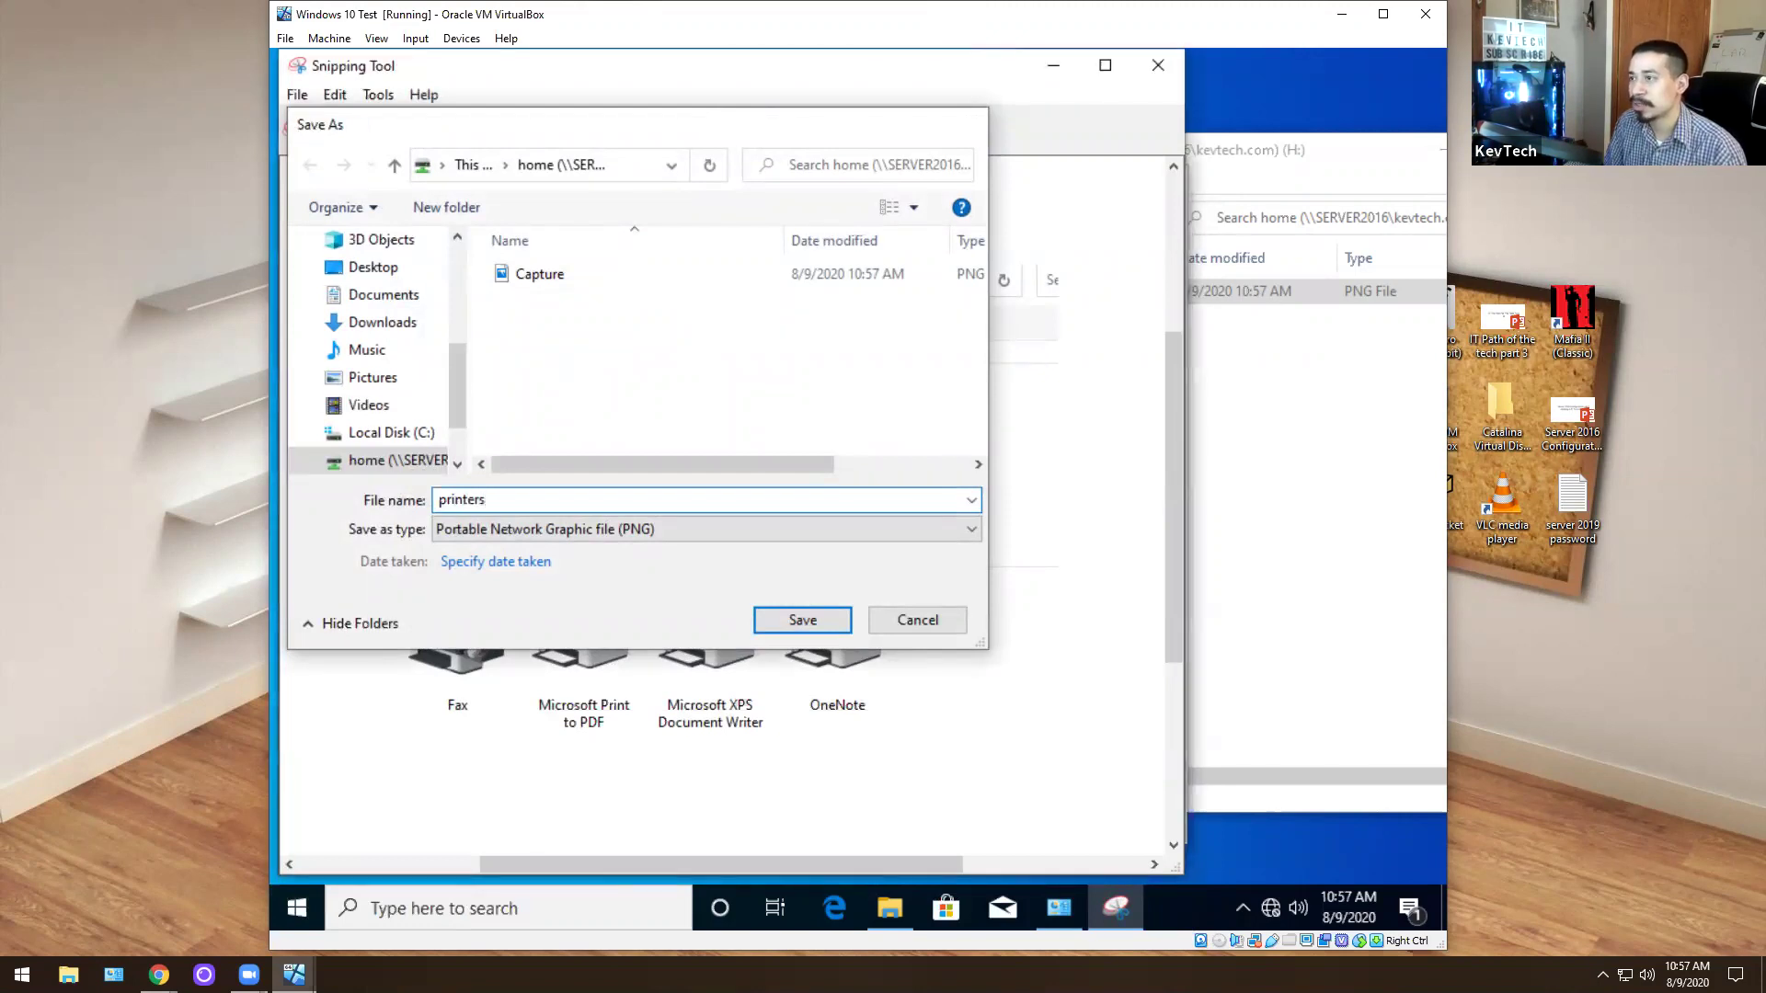
{"action": "key", "text": "Return"}
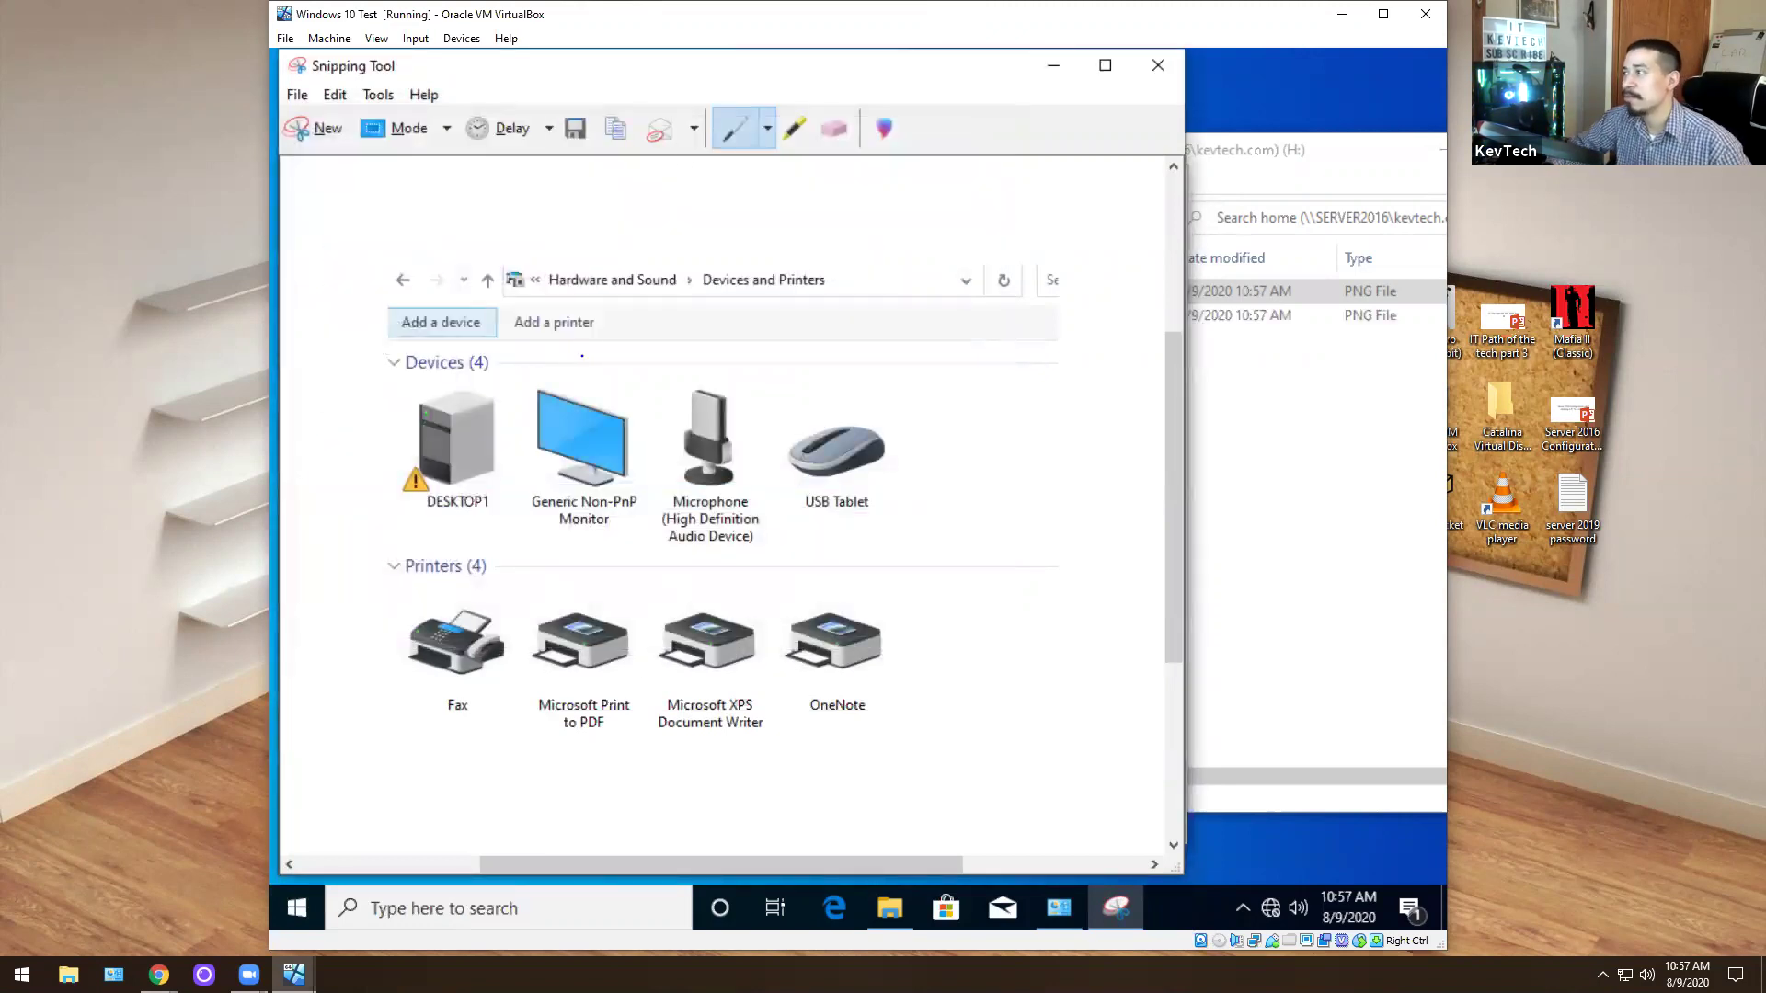
{"action": "left_click", "coordinate": [1158, 65]}
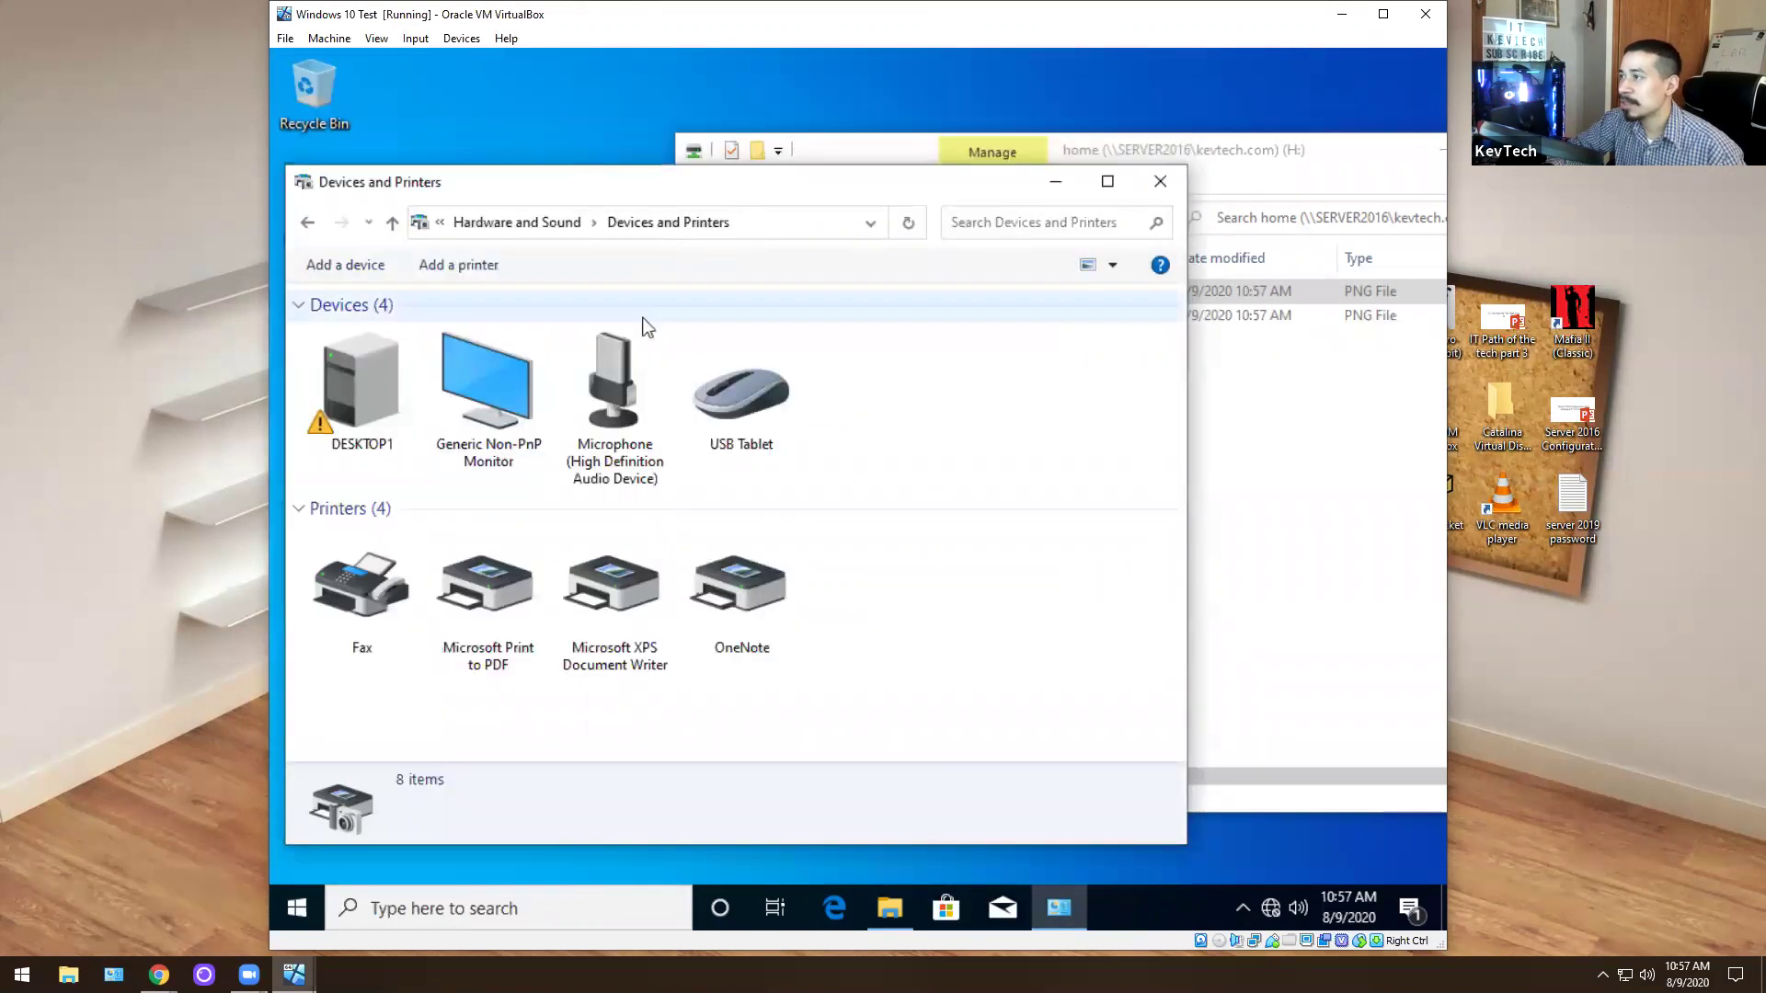
{"action": "left_click", "coordinate": [1156, 182]}
Check the Documents, Downloads and Desktop folders in File Explorer for user files to back up
{"action": "left_click_drag", "start_coordinate": [889, 146], "coordinate": [642, 160]}
{"action": "left_click", "coordinate": [525, 374]}
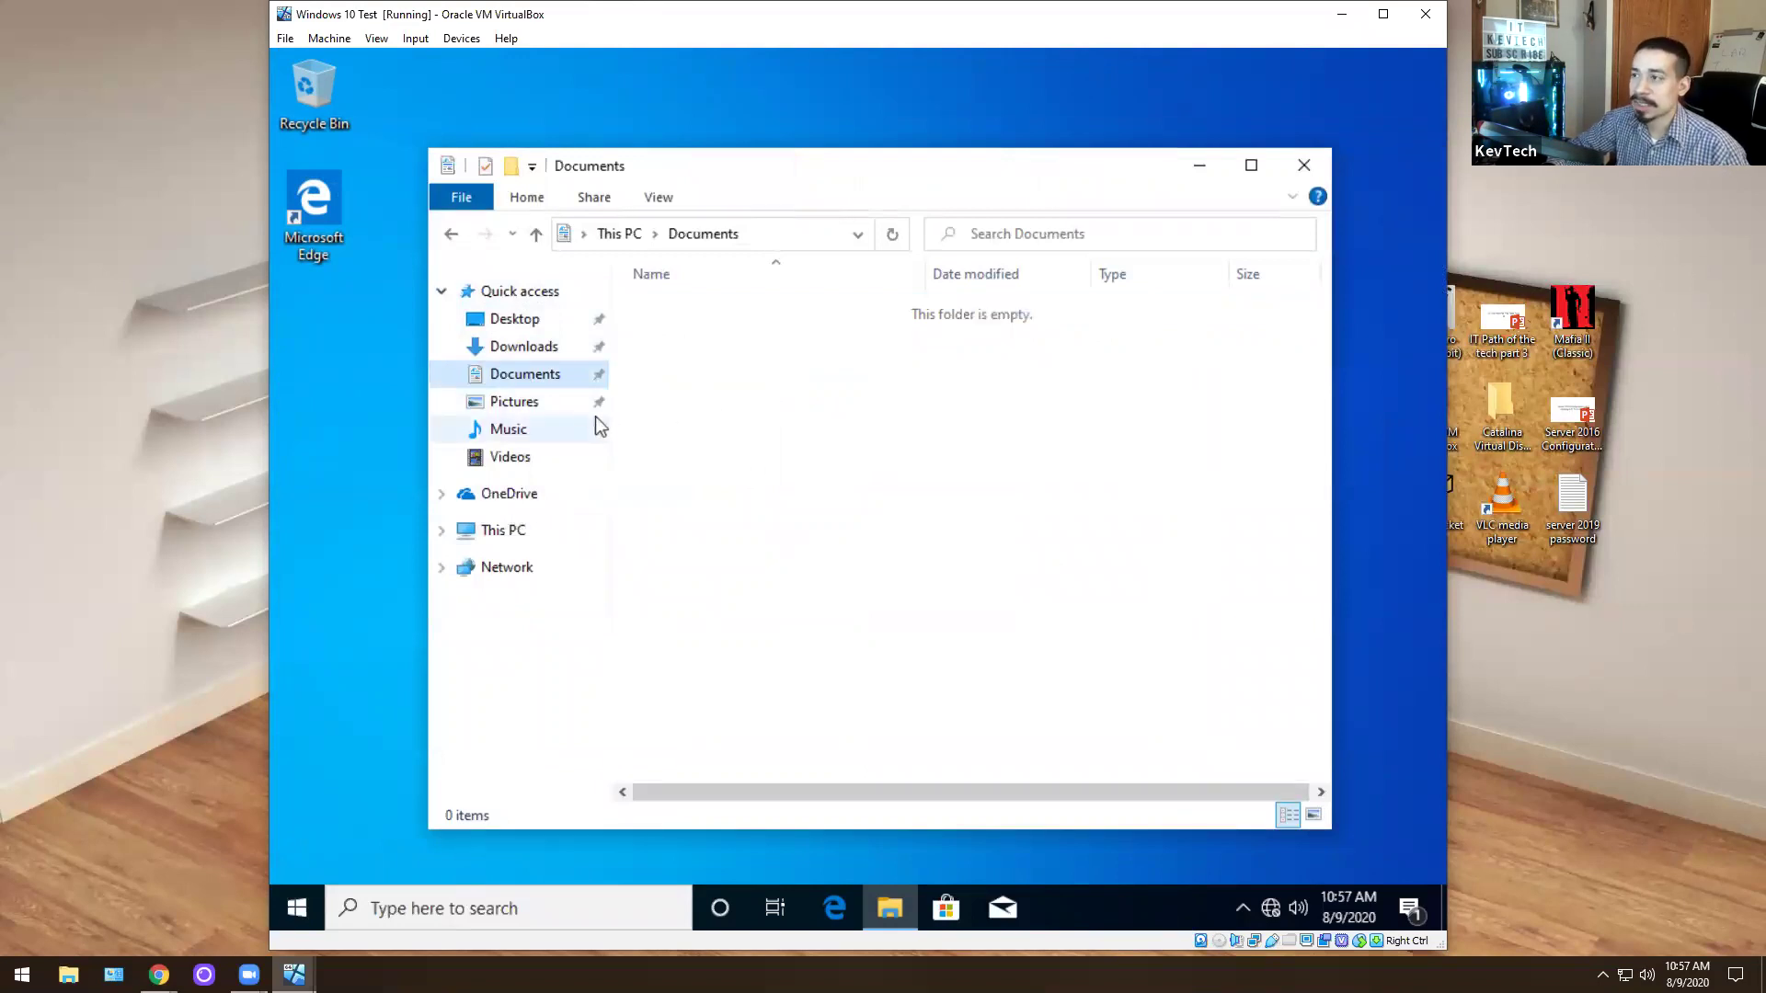
{"action": "left_click", "coordinate": [529, 346]}
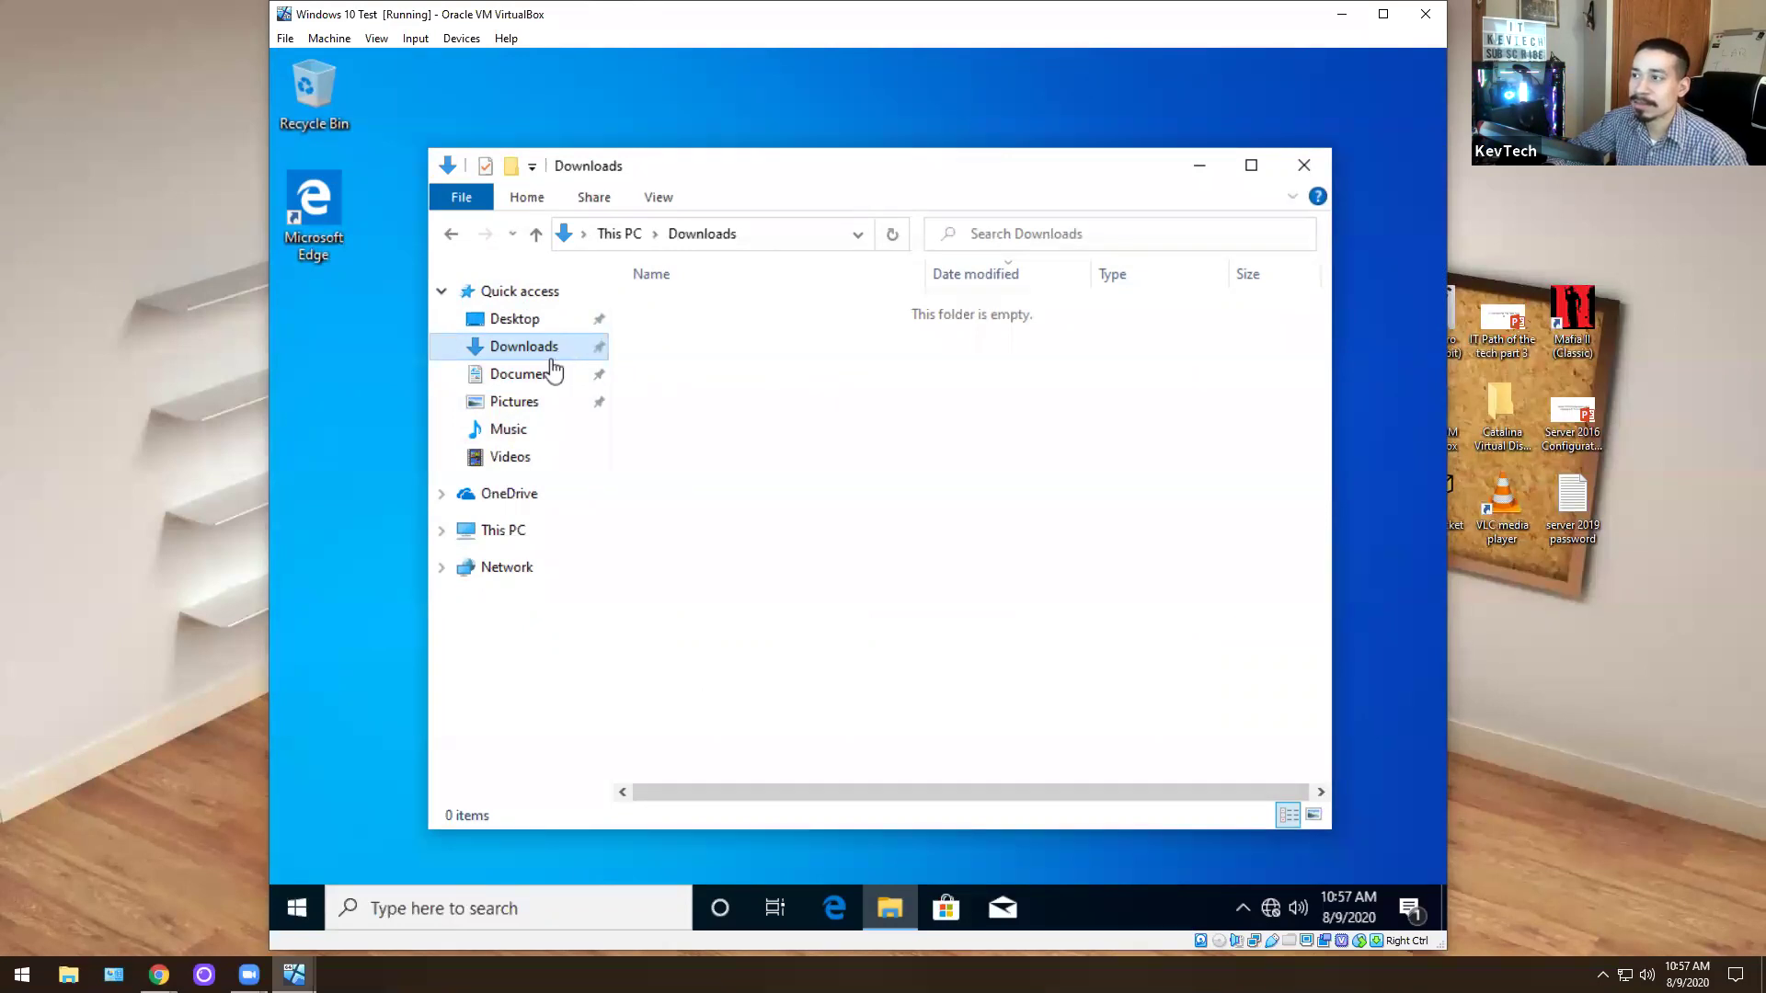
{"action": "left_click", "coordinate": [523, 322]}
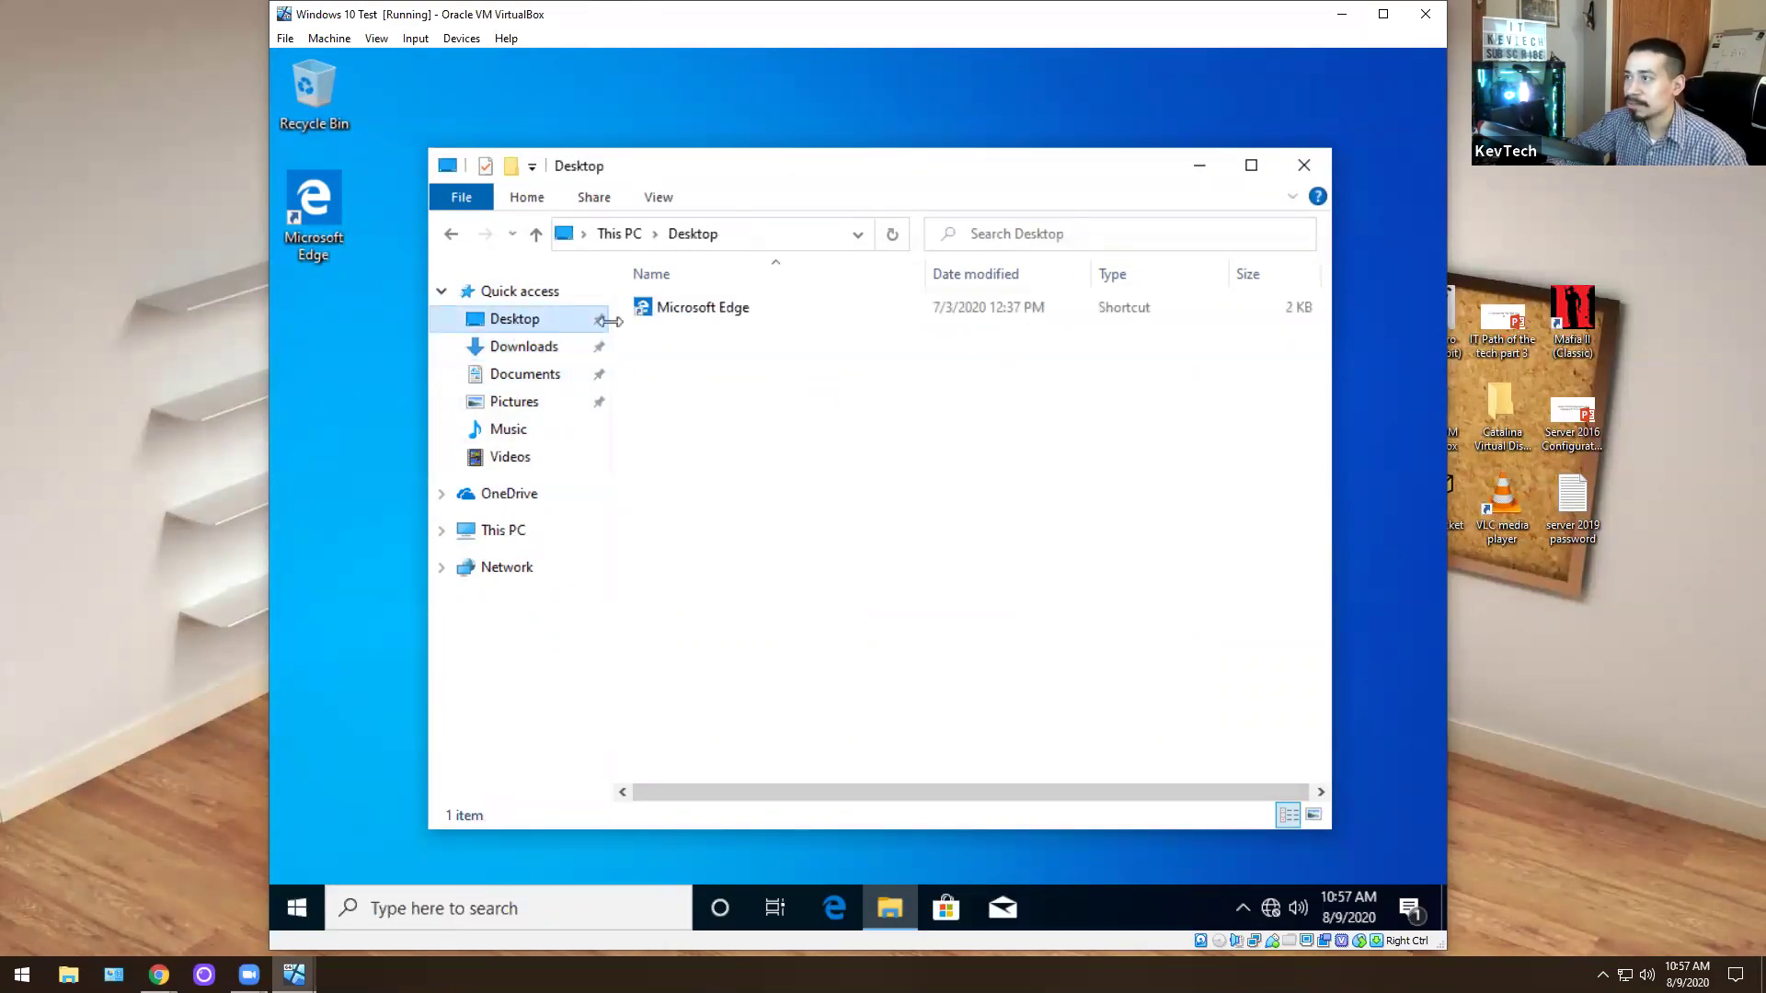
Check the Pictures, Music and Videos folders in File Explorer for user files to back up
{"action": "left_click", "coordinate": [504, 401]}
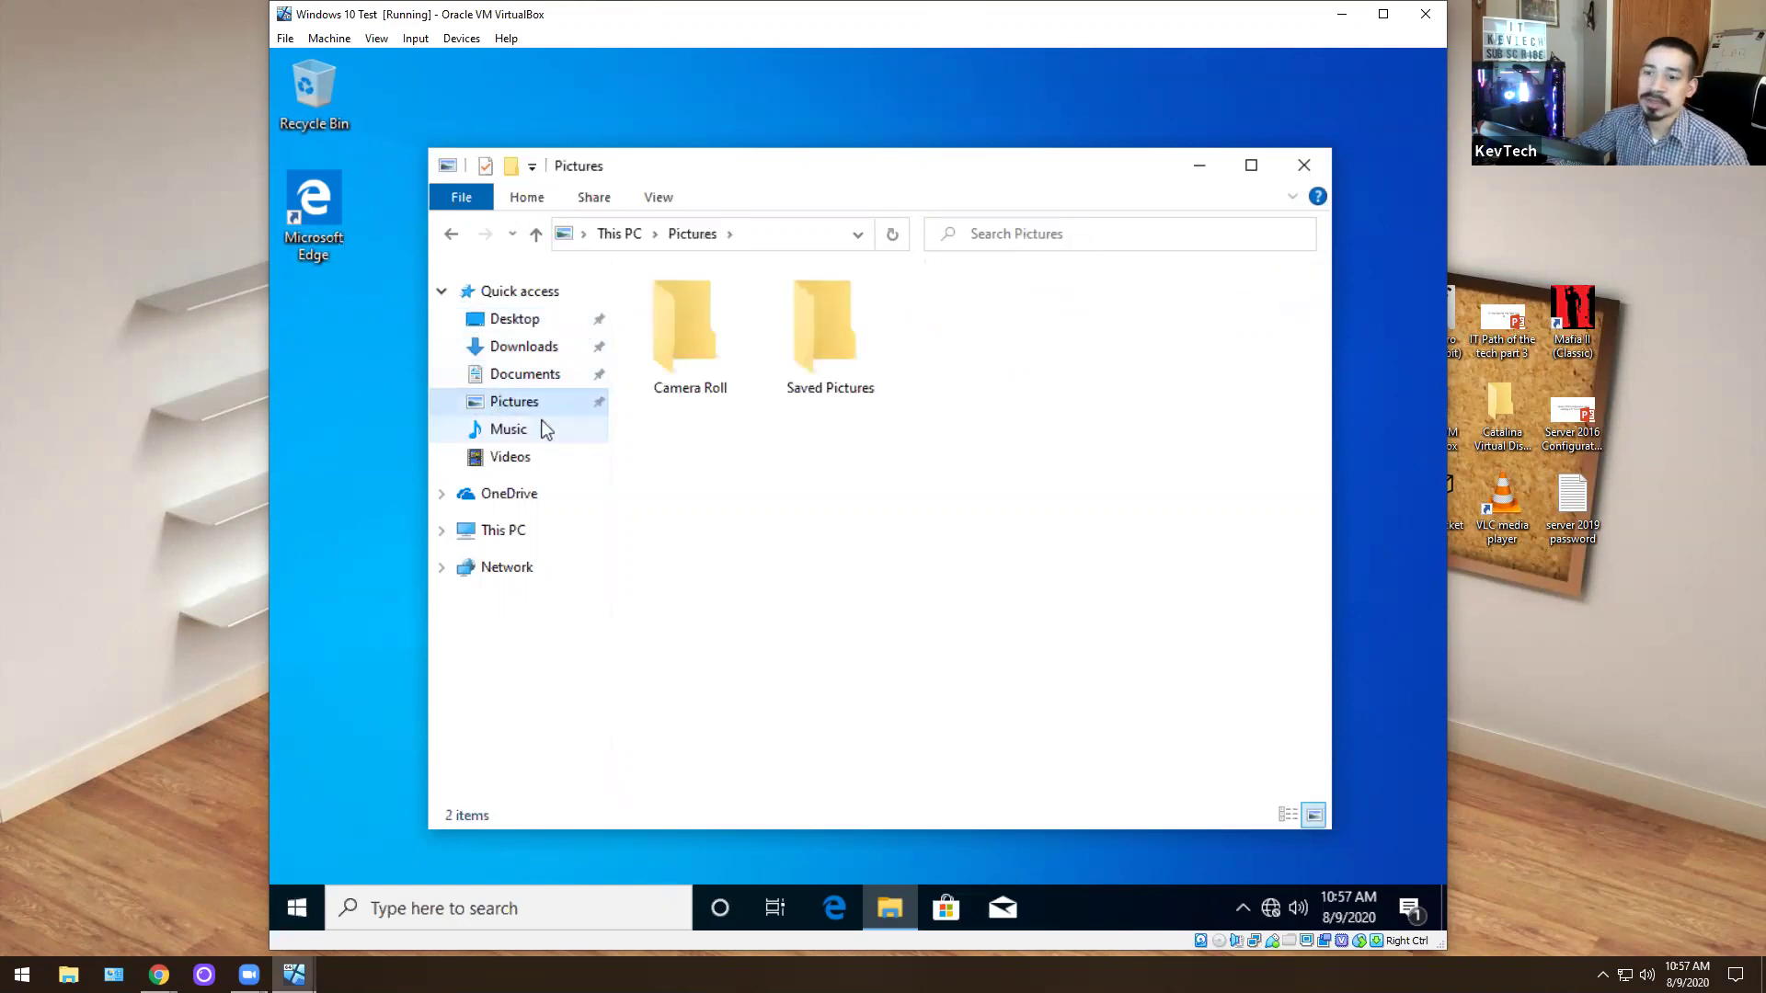
{"action": "left_click", "coordinate": [506, 433]}
{"action": "left_click", "coordinate": [522, 463]}
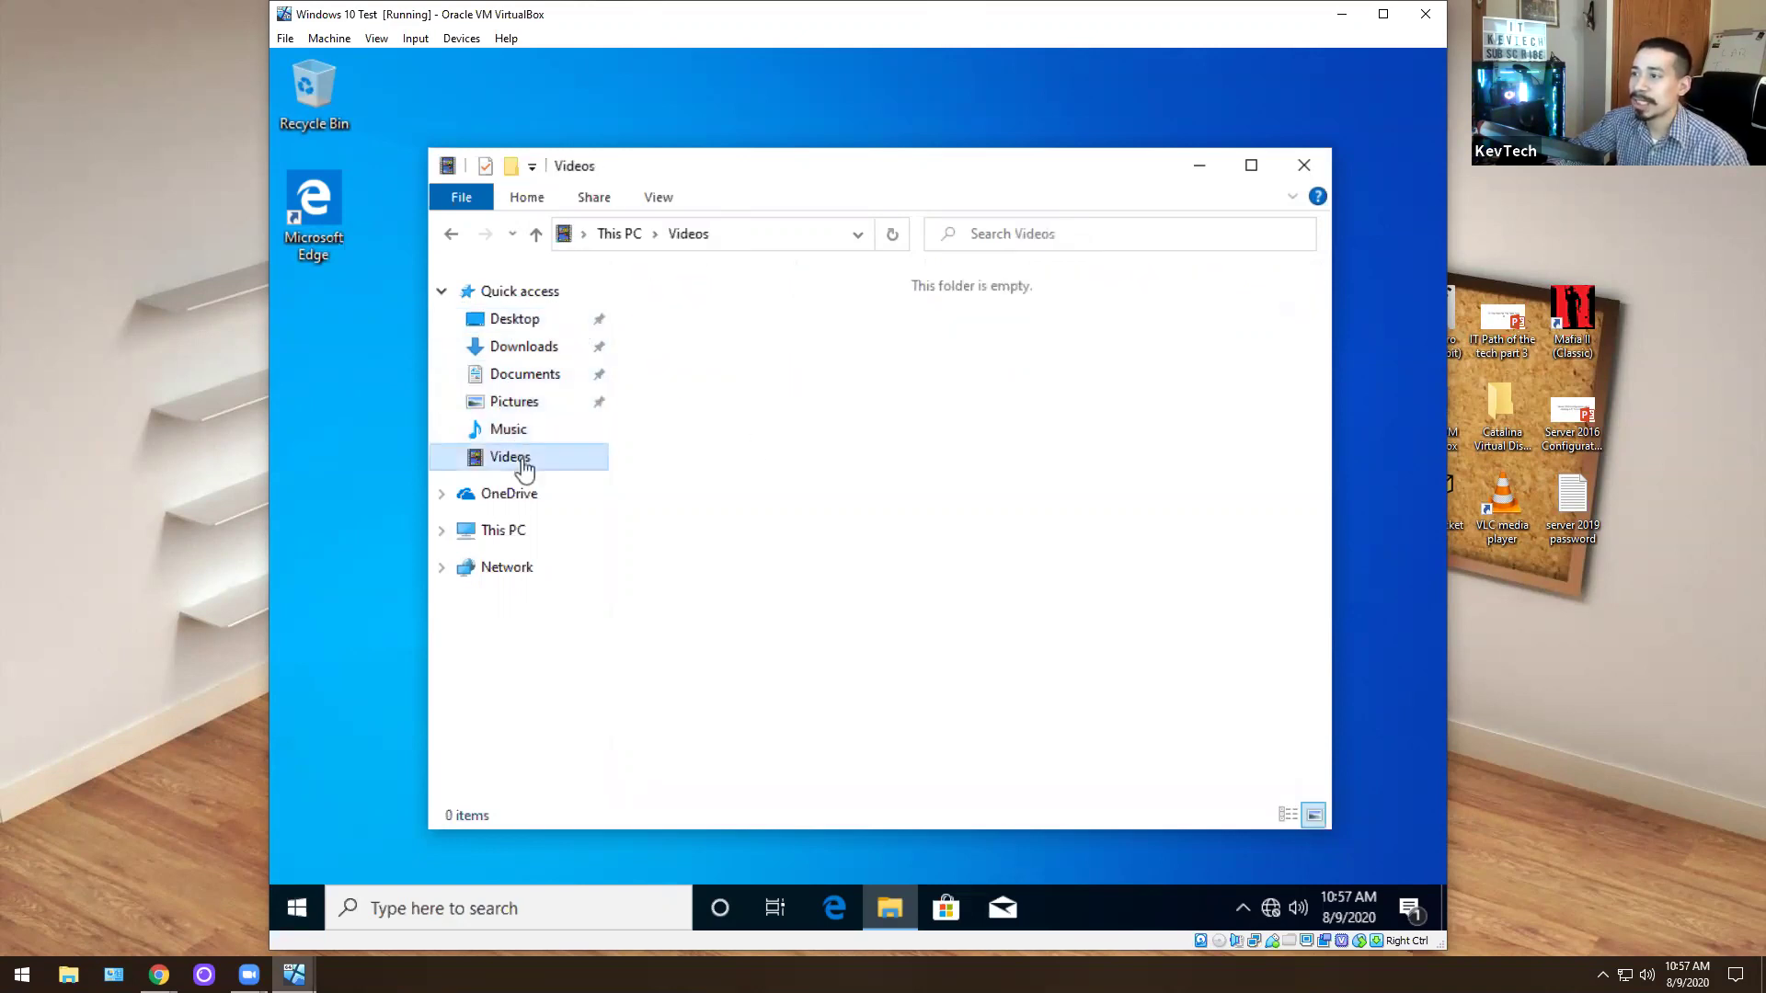
Open the home (H:) drive under This PC, view the saved Capture image, and close the viewer
{"action": "left_click", "coordinate": [501, 532]}
{"action": "double_click", "coordinate": [780, 731]}
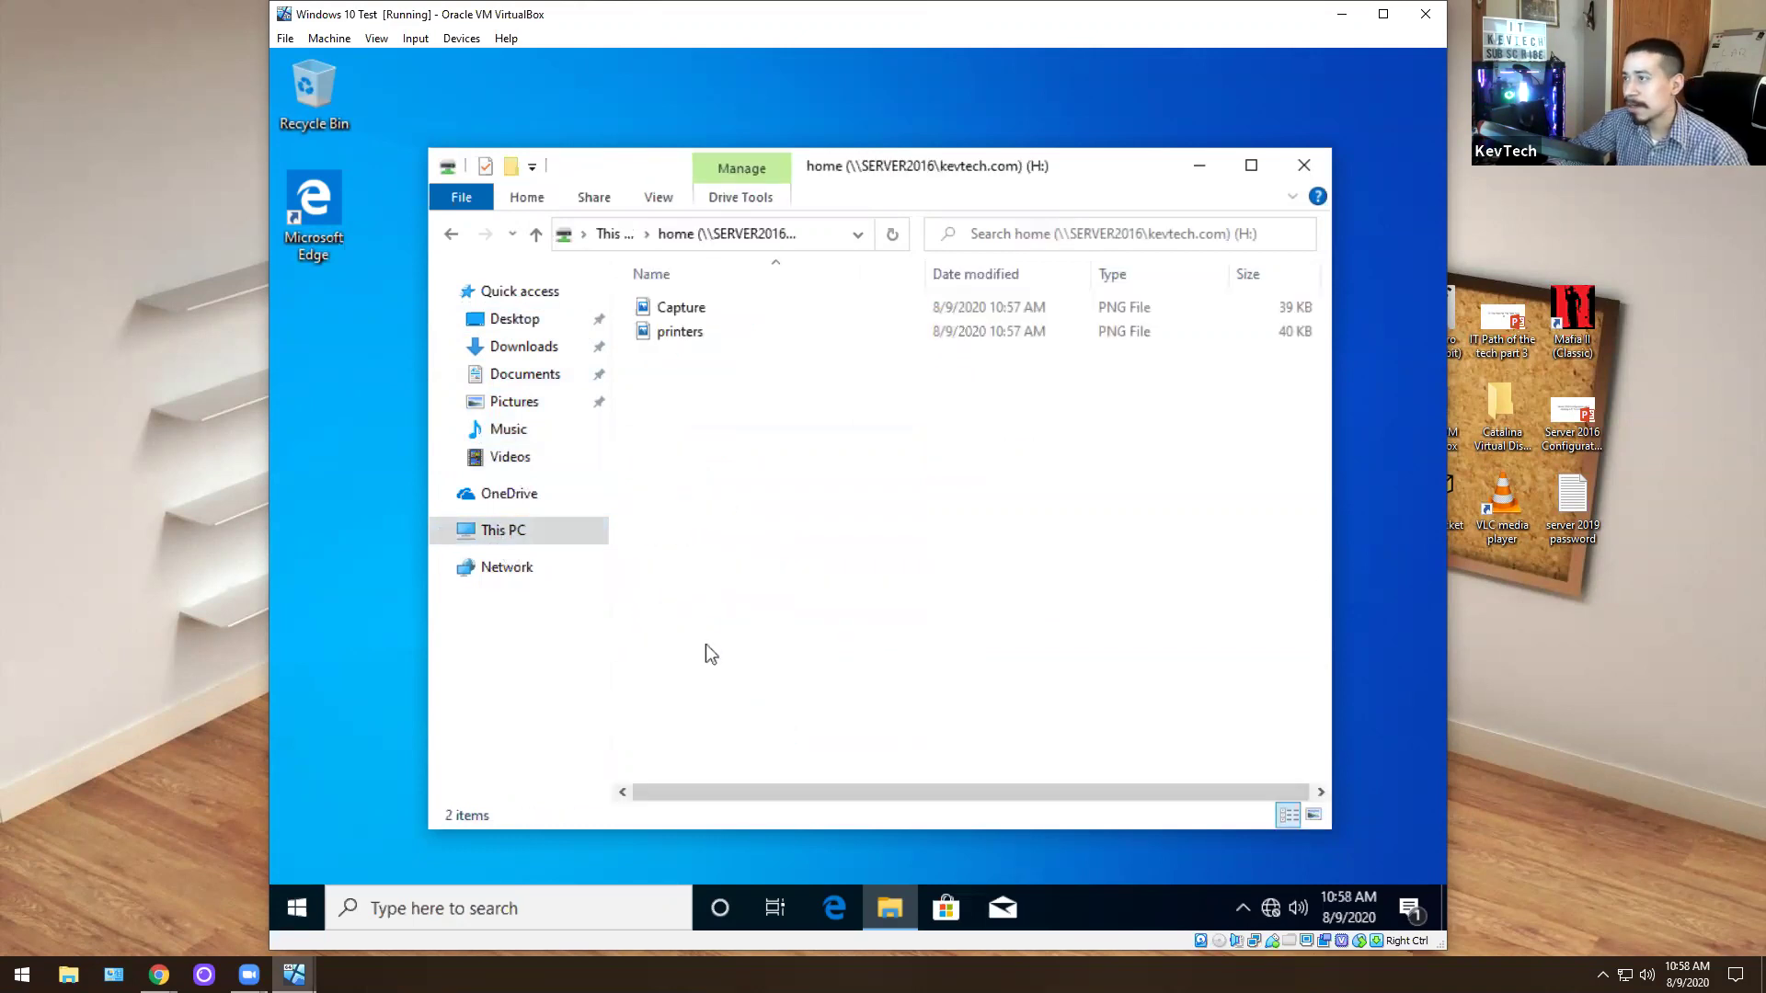
{"action": "double_click", "coordinate": [680, 315]}
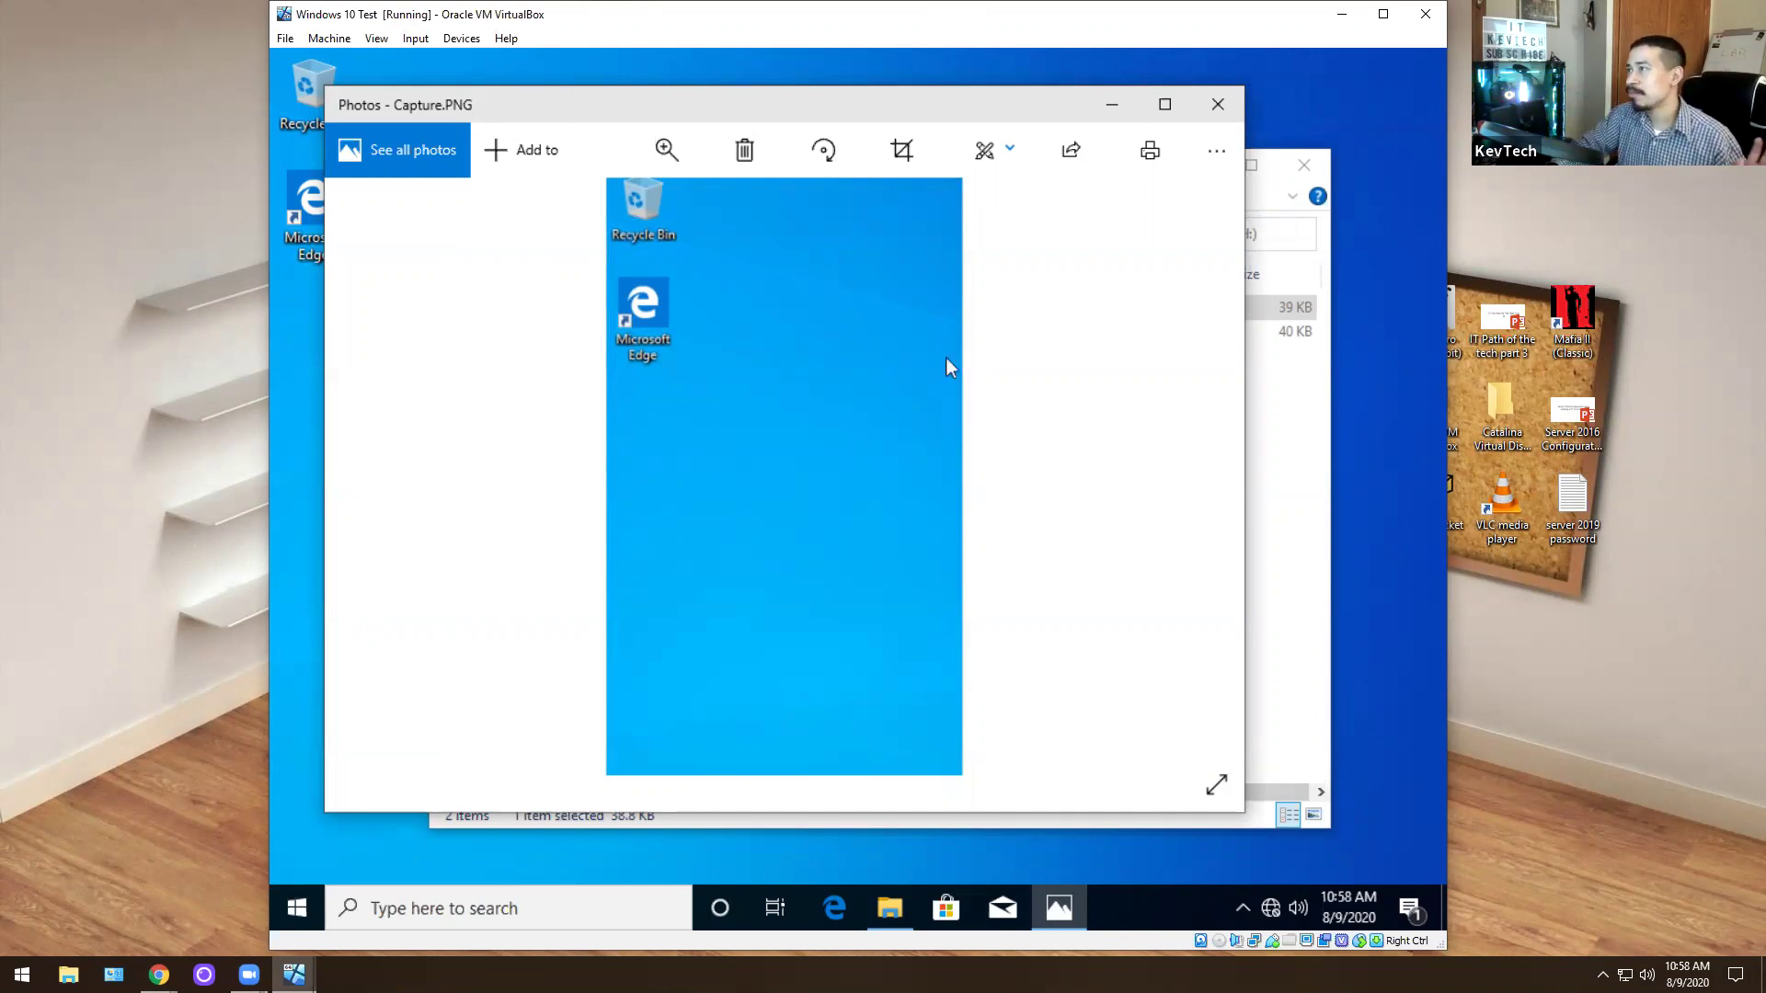
{"action": "left_click", "coordinate": [1218, 104]}
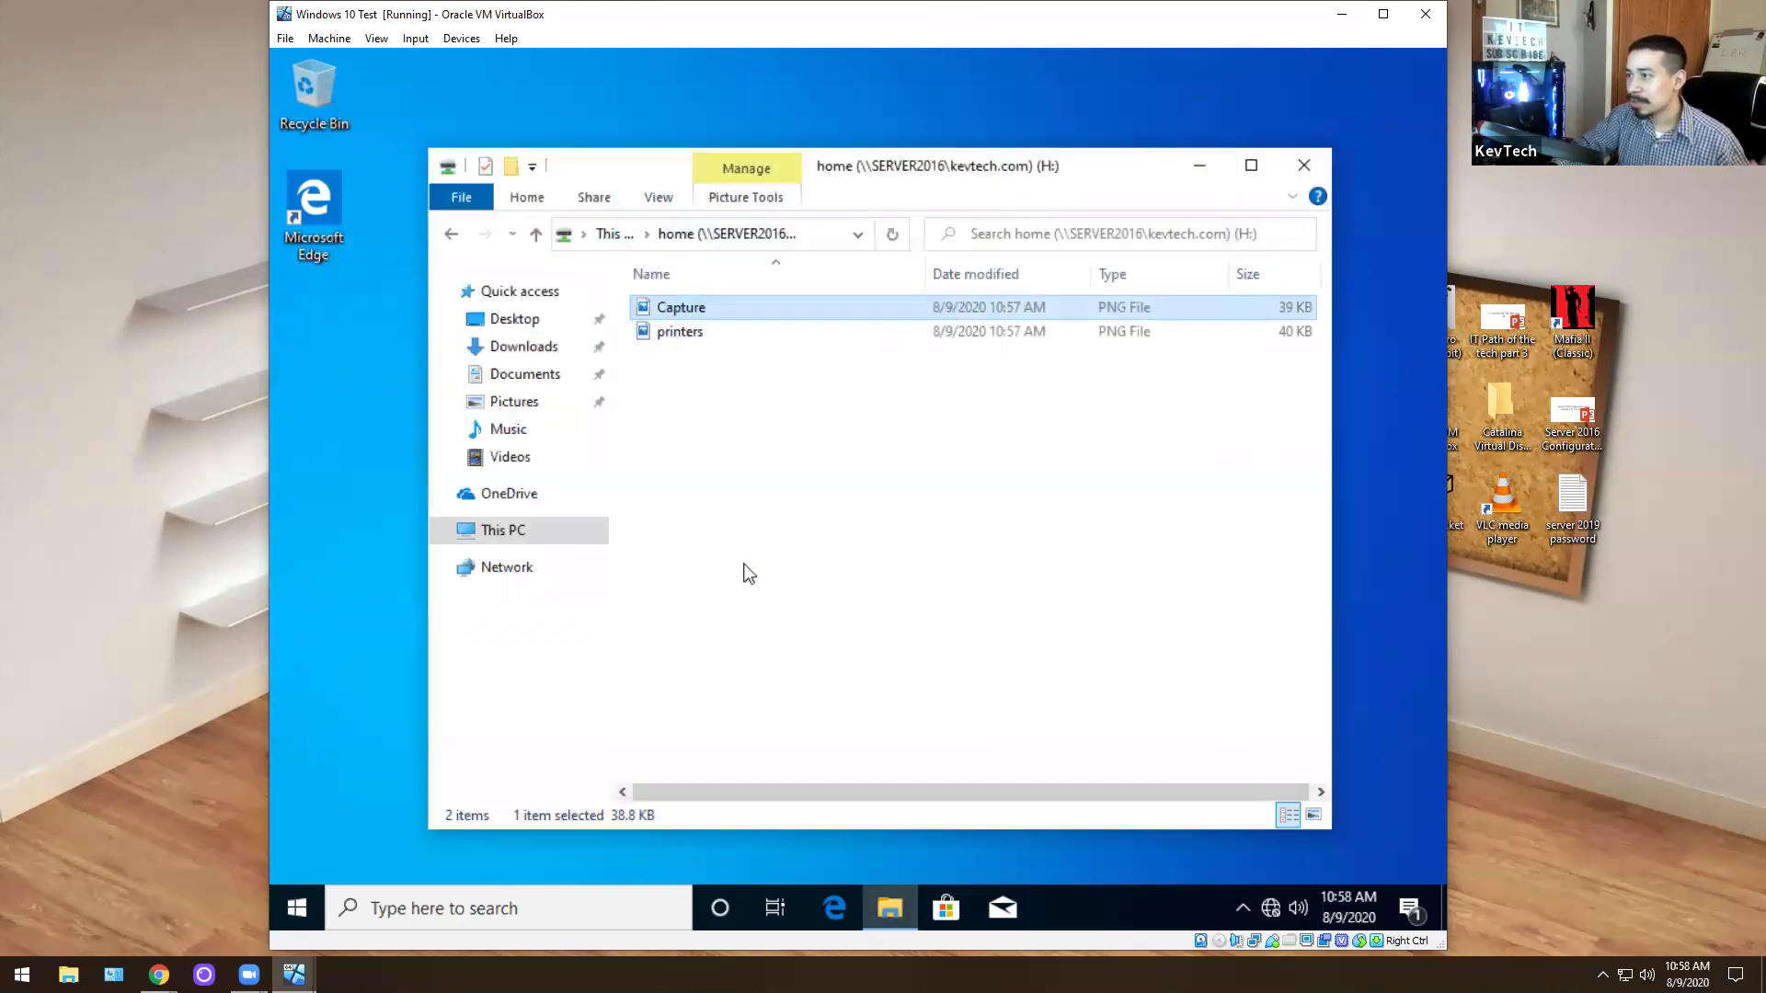
{"action": "left_click", "coordinate": [310, 902]}
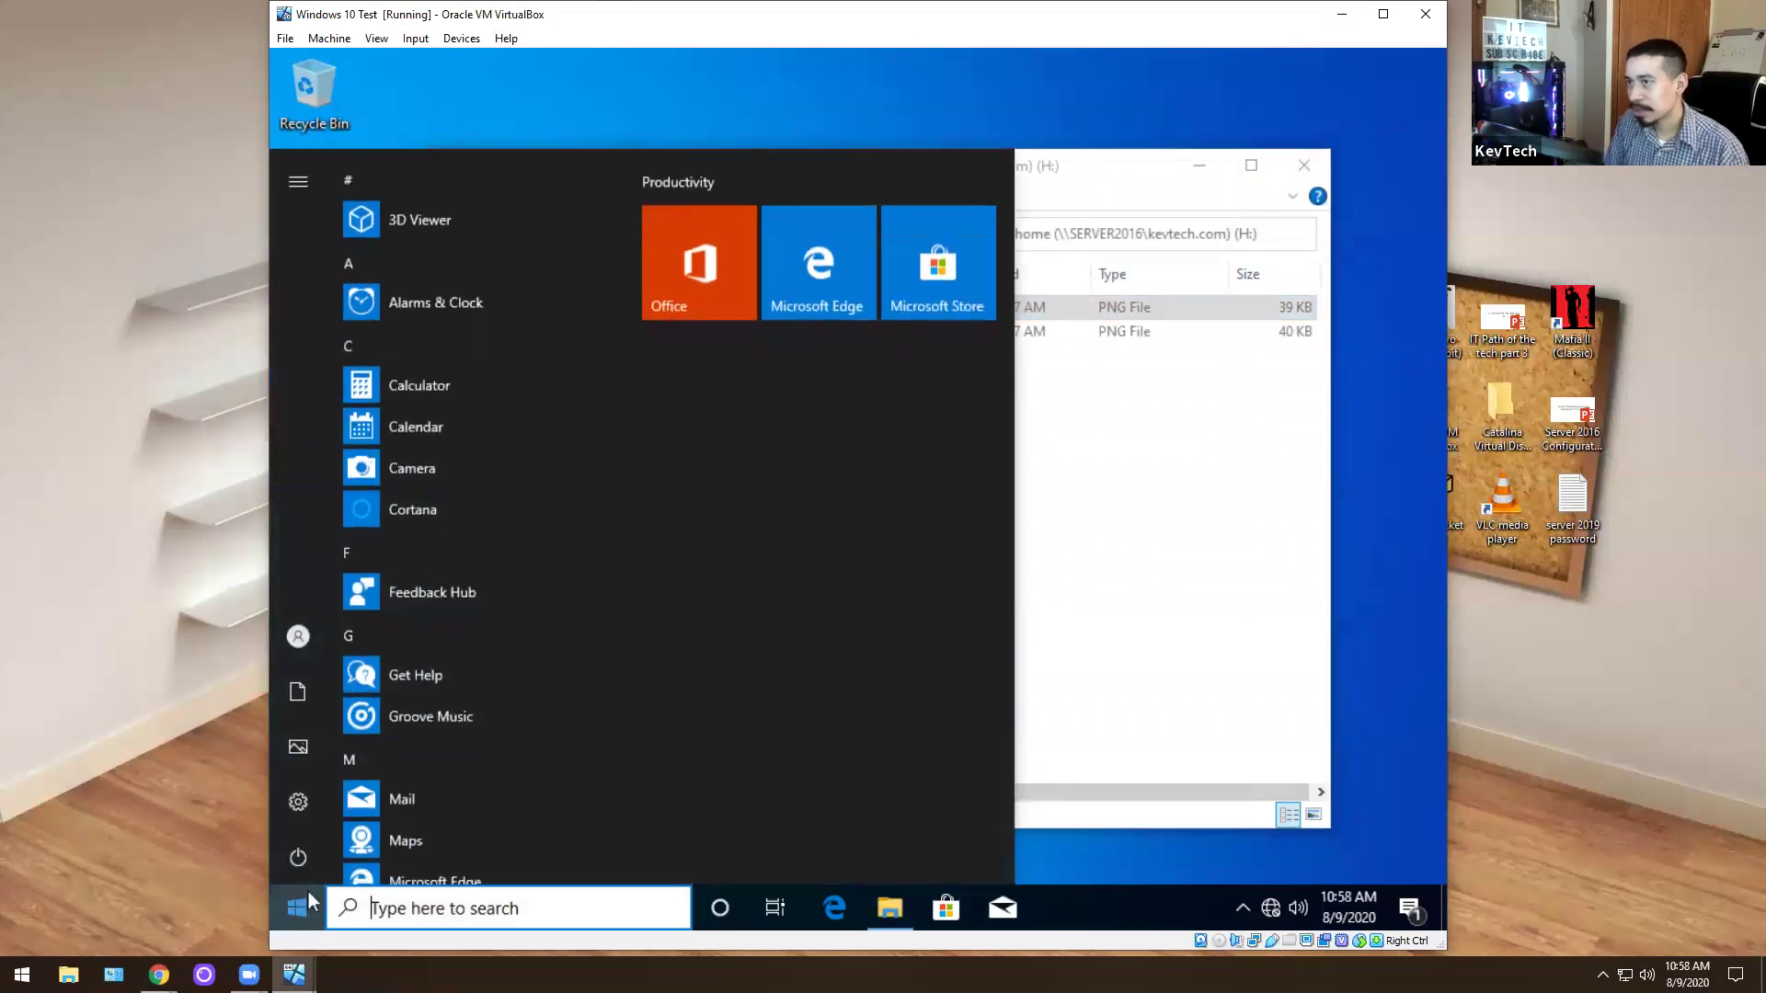
{"action": "type", "text": "exc"}
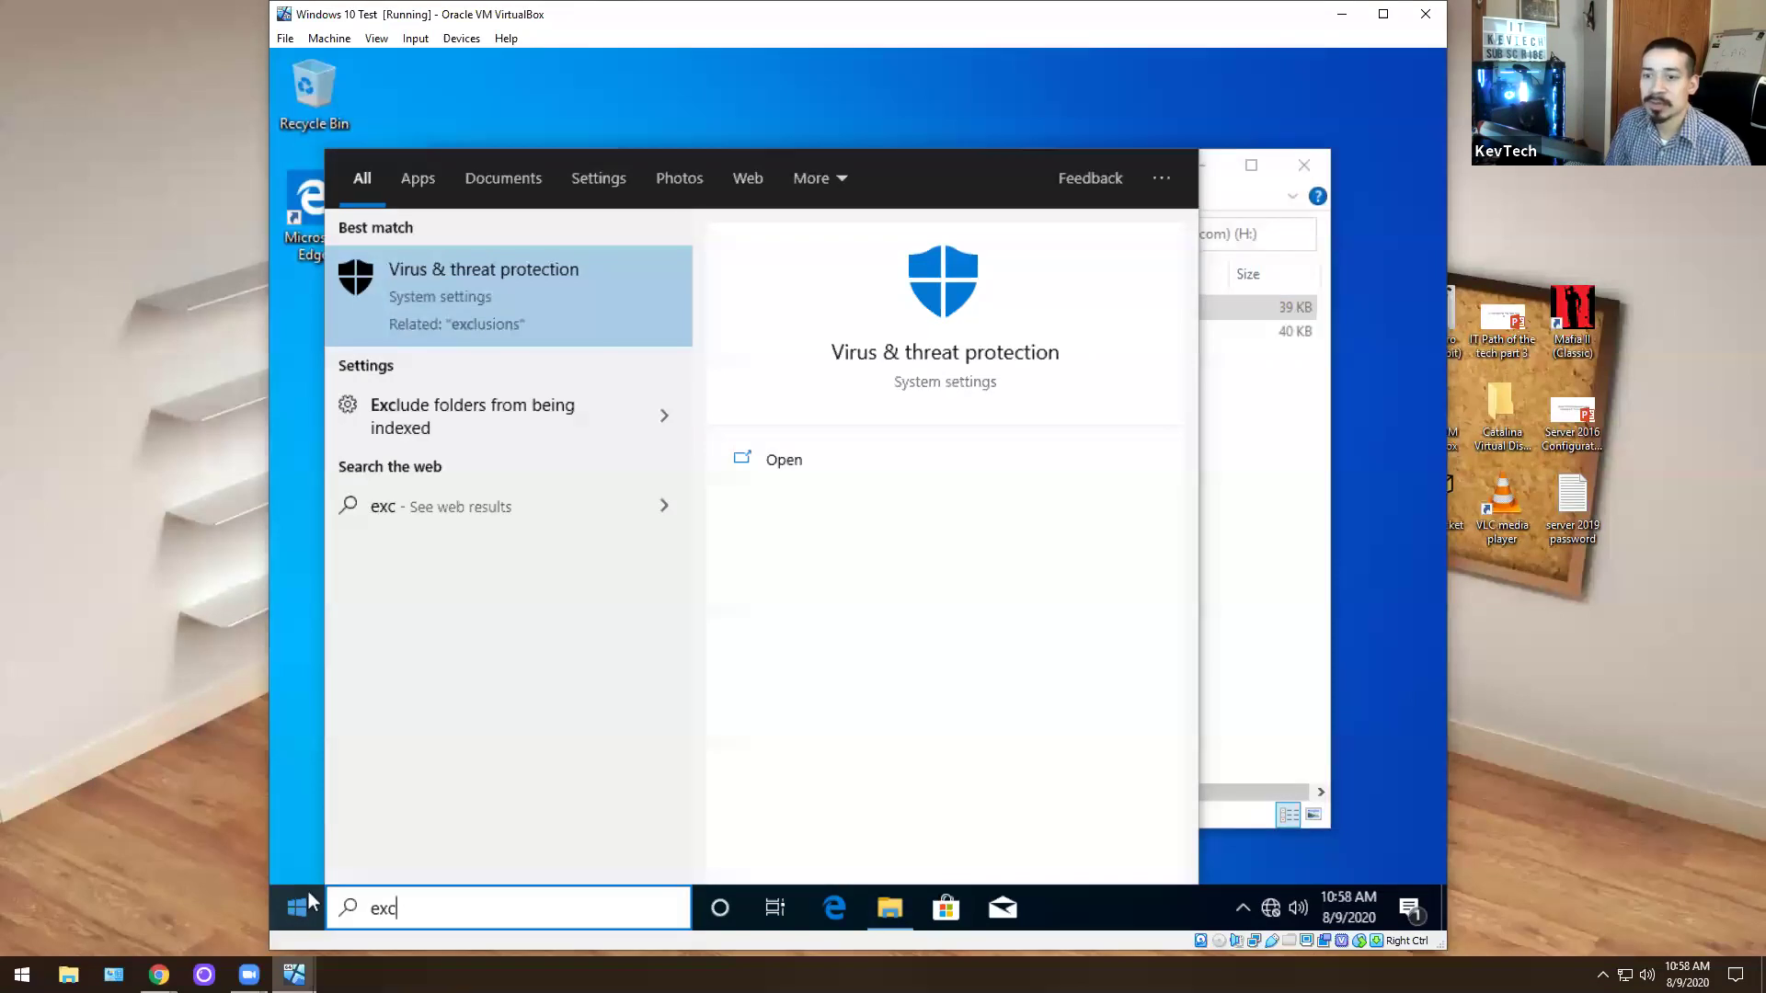
{"action": "key", "text": "super"}
{"action": "type", "text": "exc"}
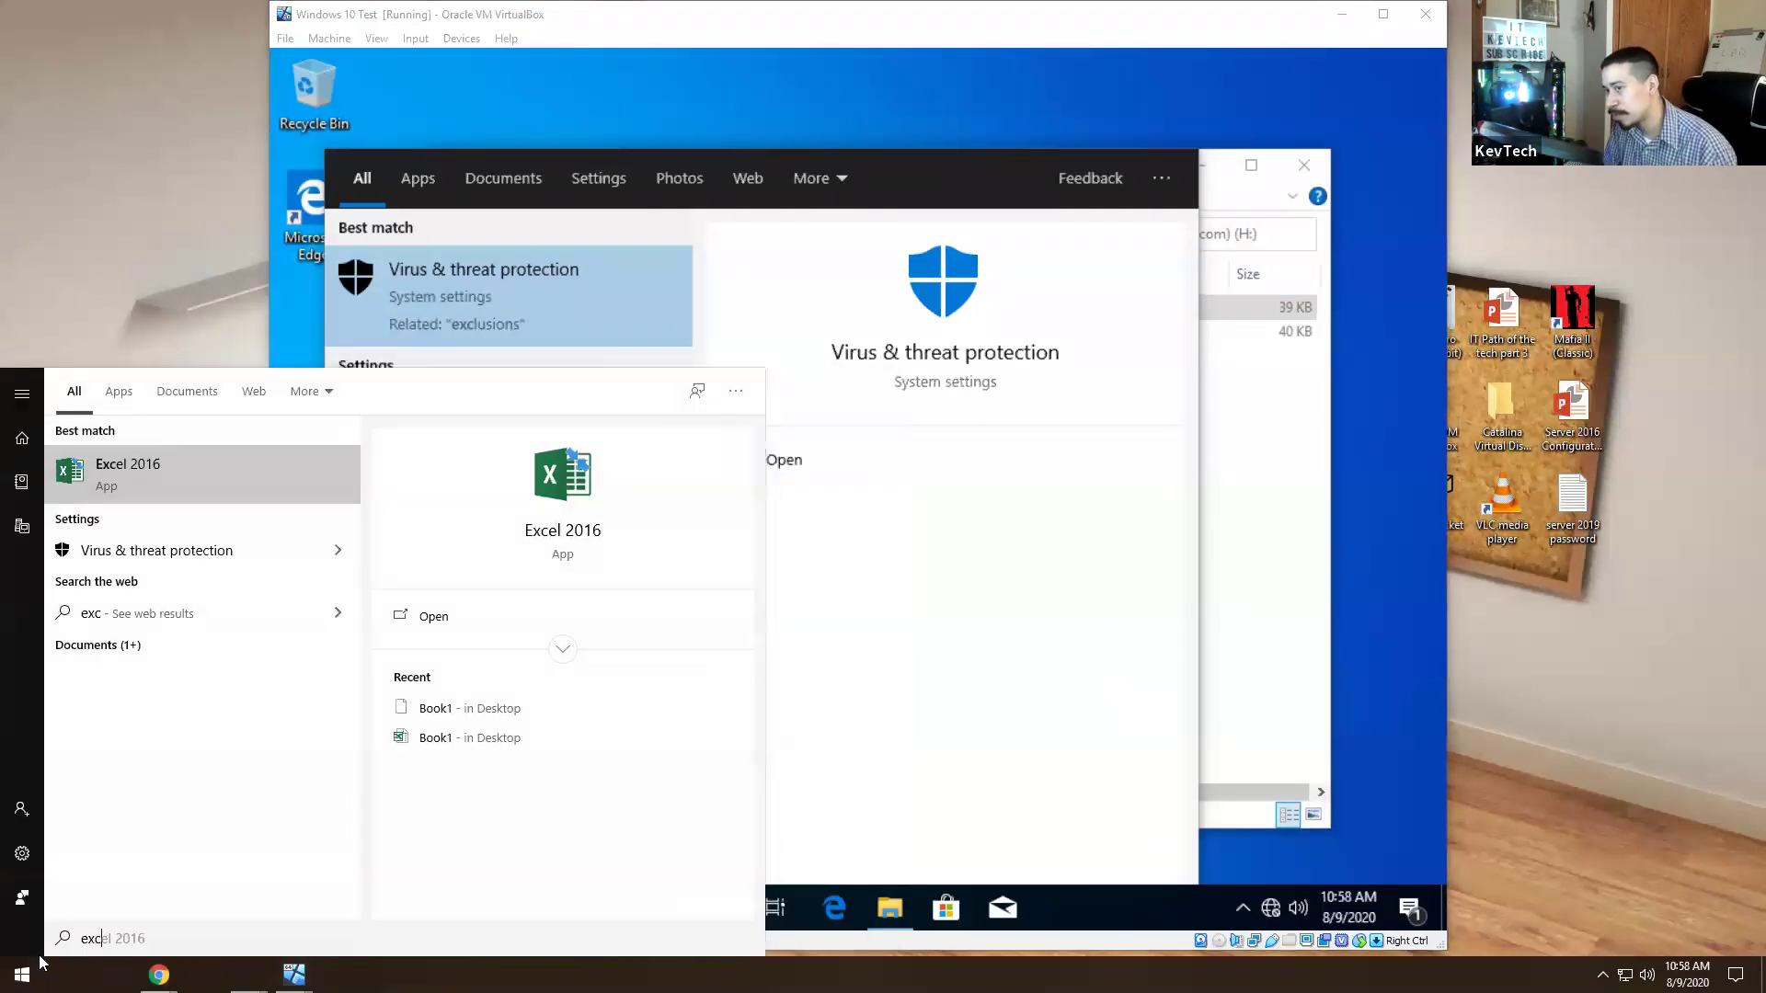
{"action": "key", "text": "Return"}
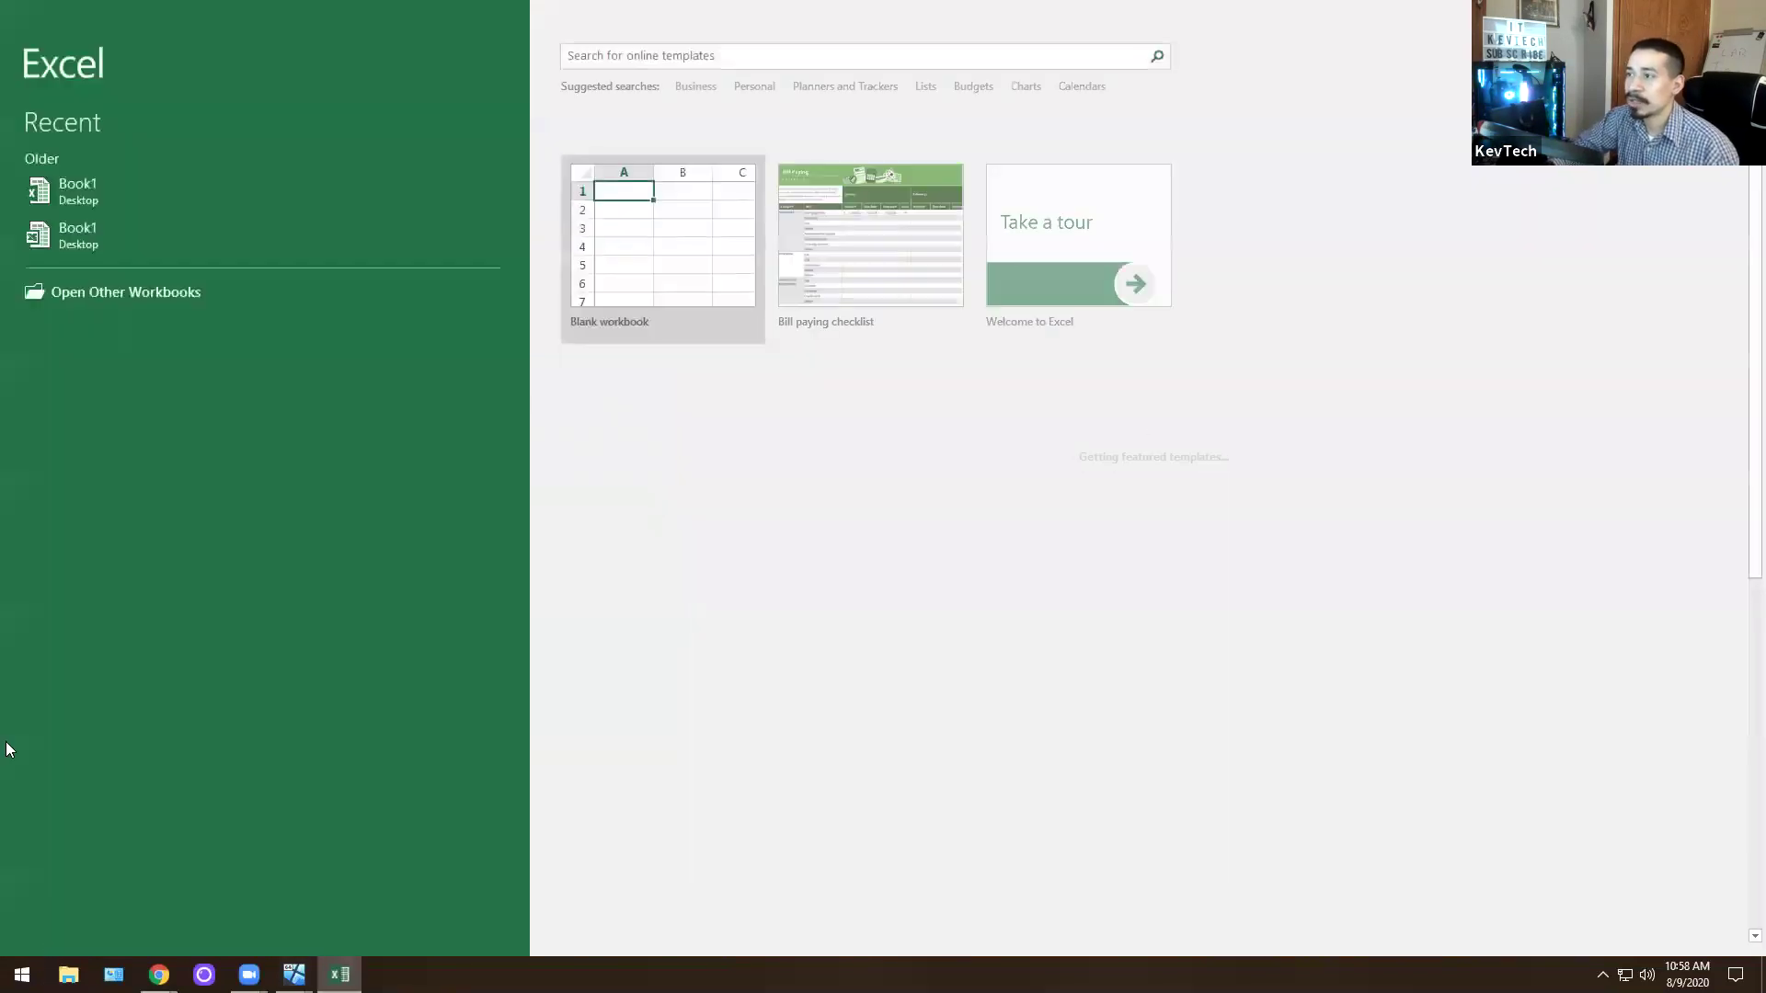
{"action": "key", "text": "Return"}
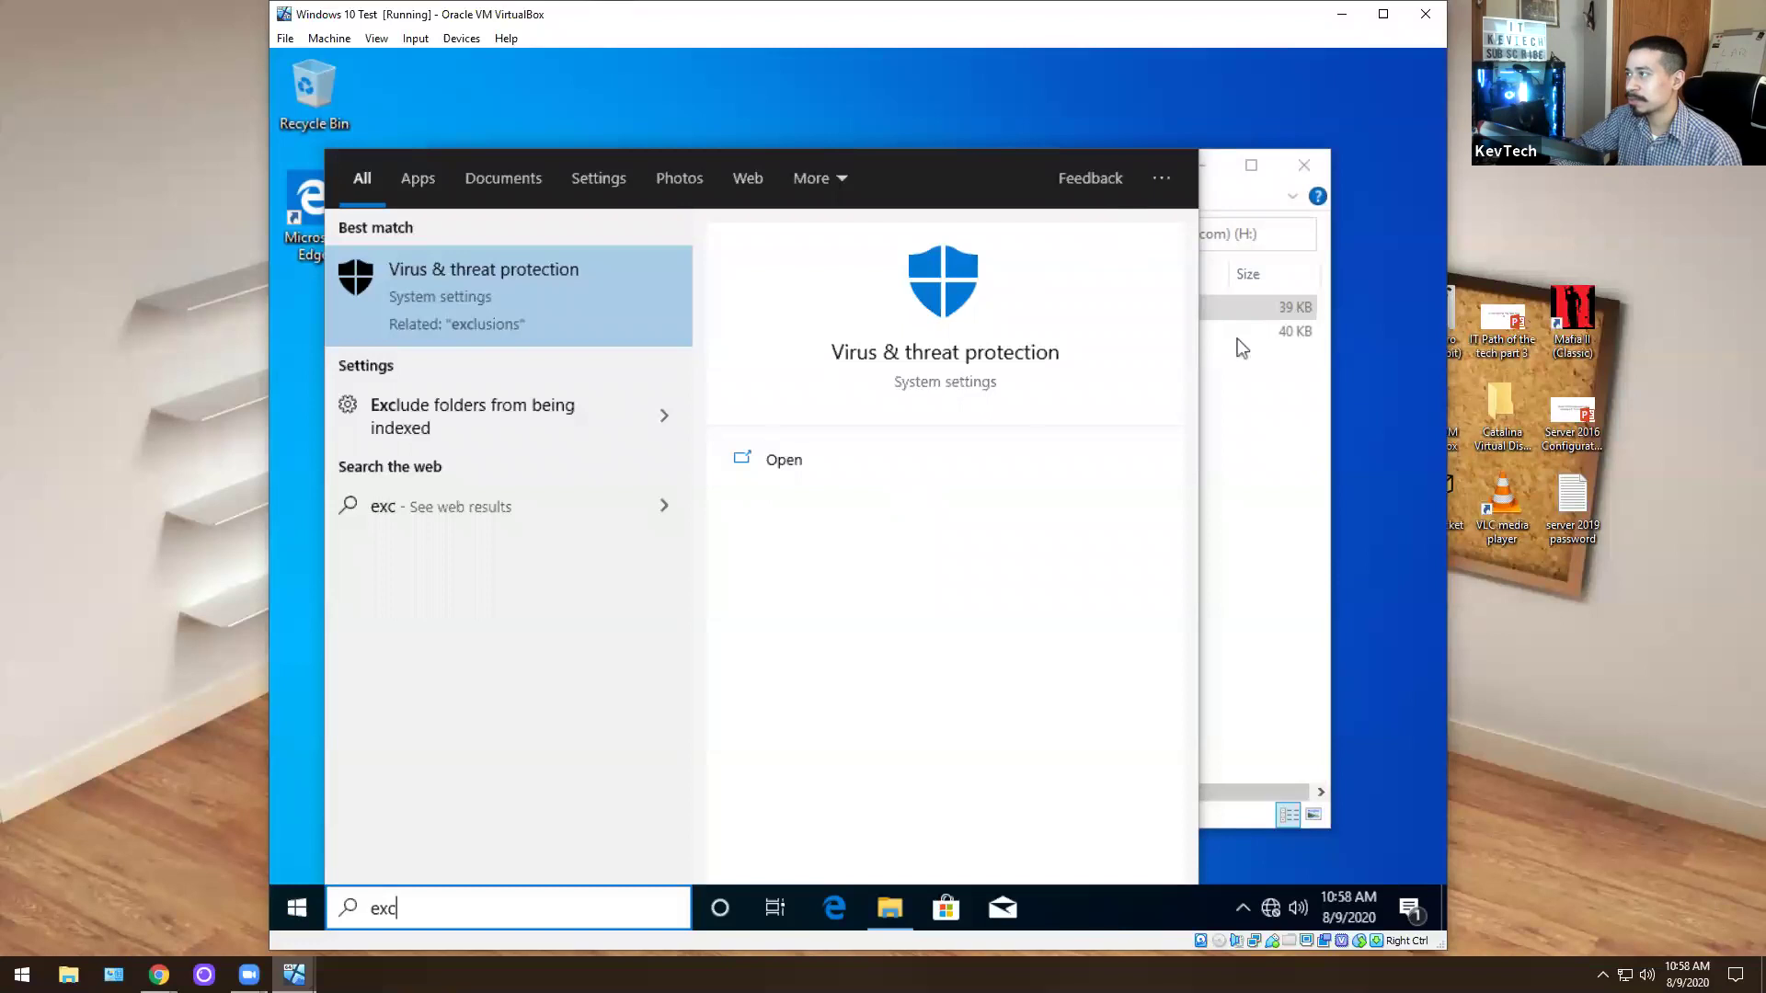
{"action": "left_click", "coordinate": [1201, 432]}
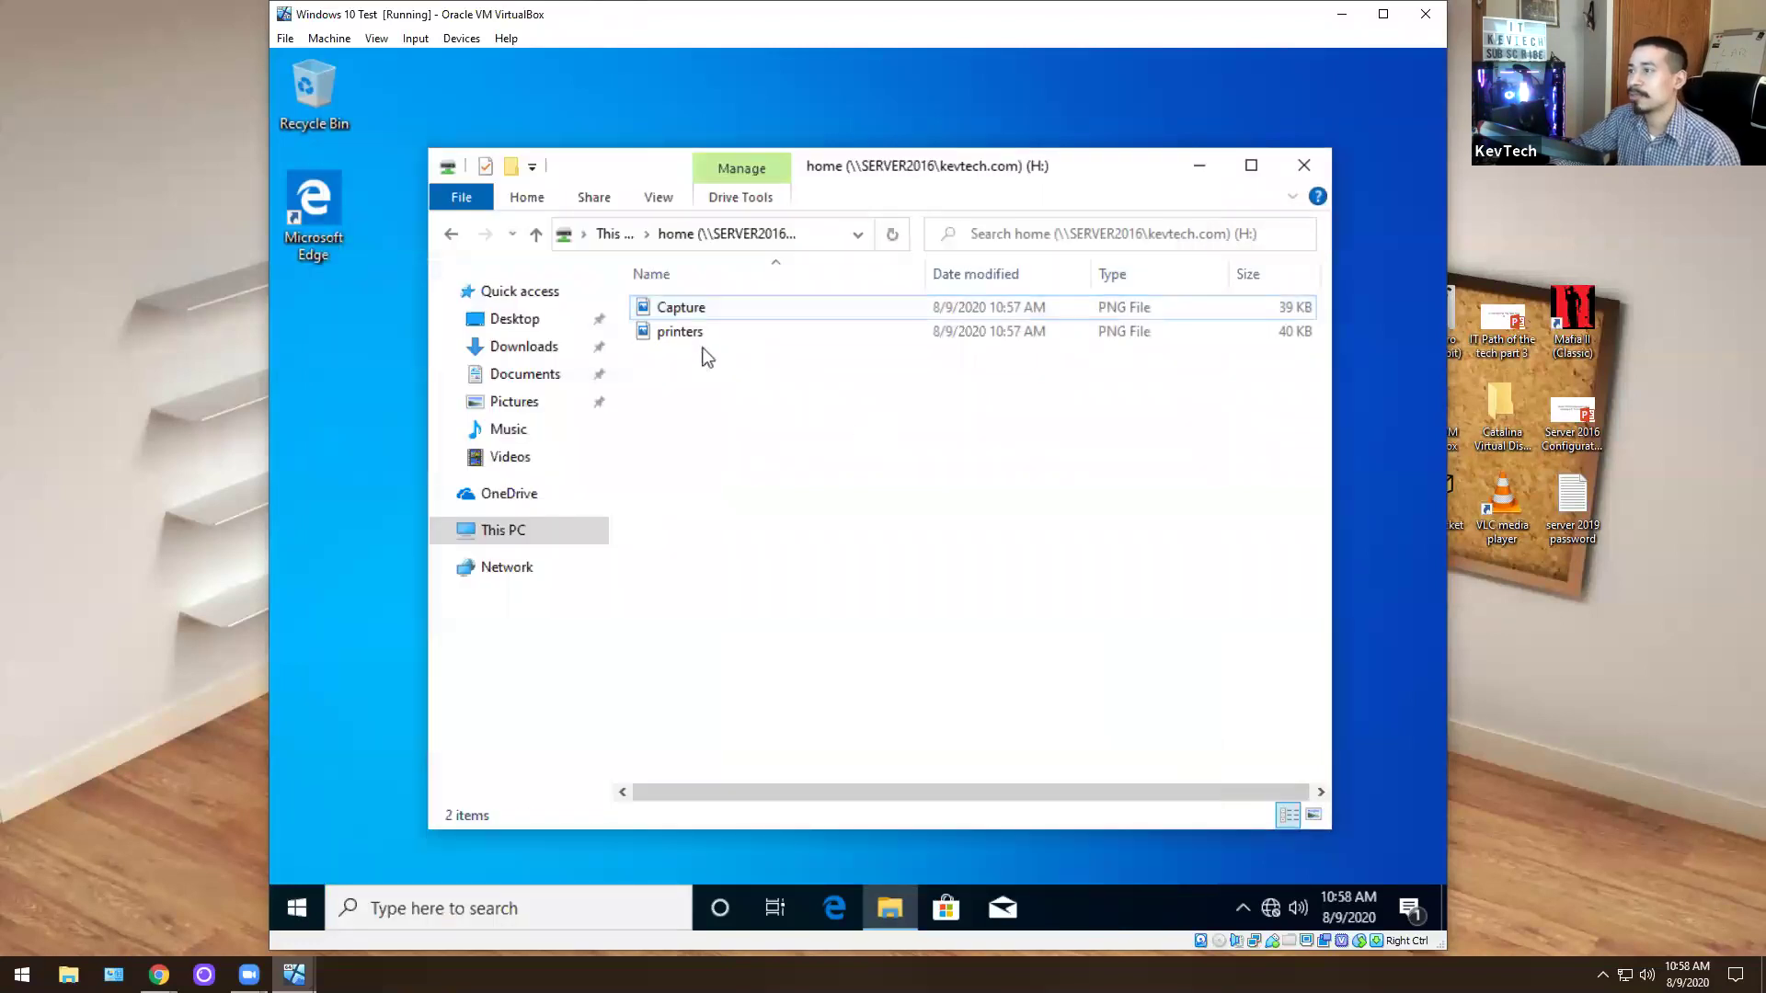
{"action": "left_click", "coordinate": [677, 333]}
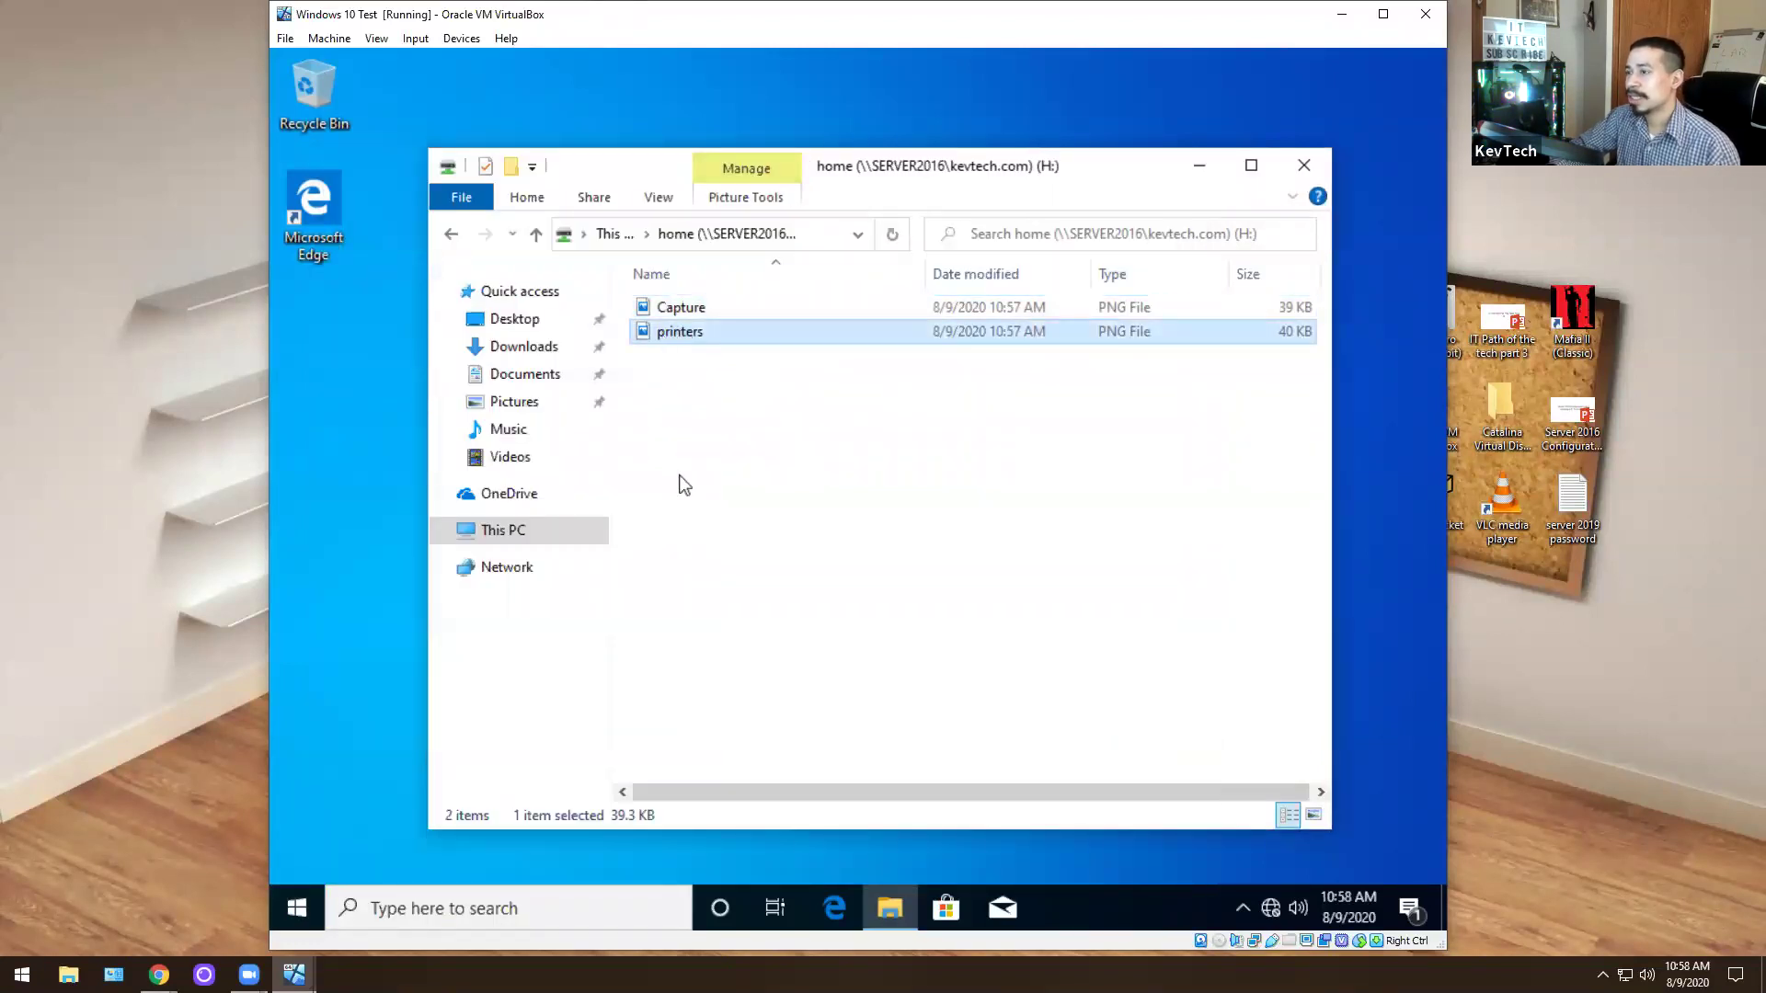
{"action": "left_click", "coordinate": [512, 537]}
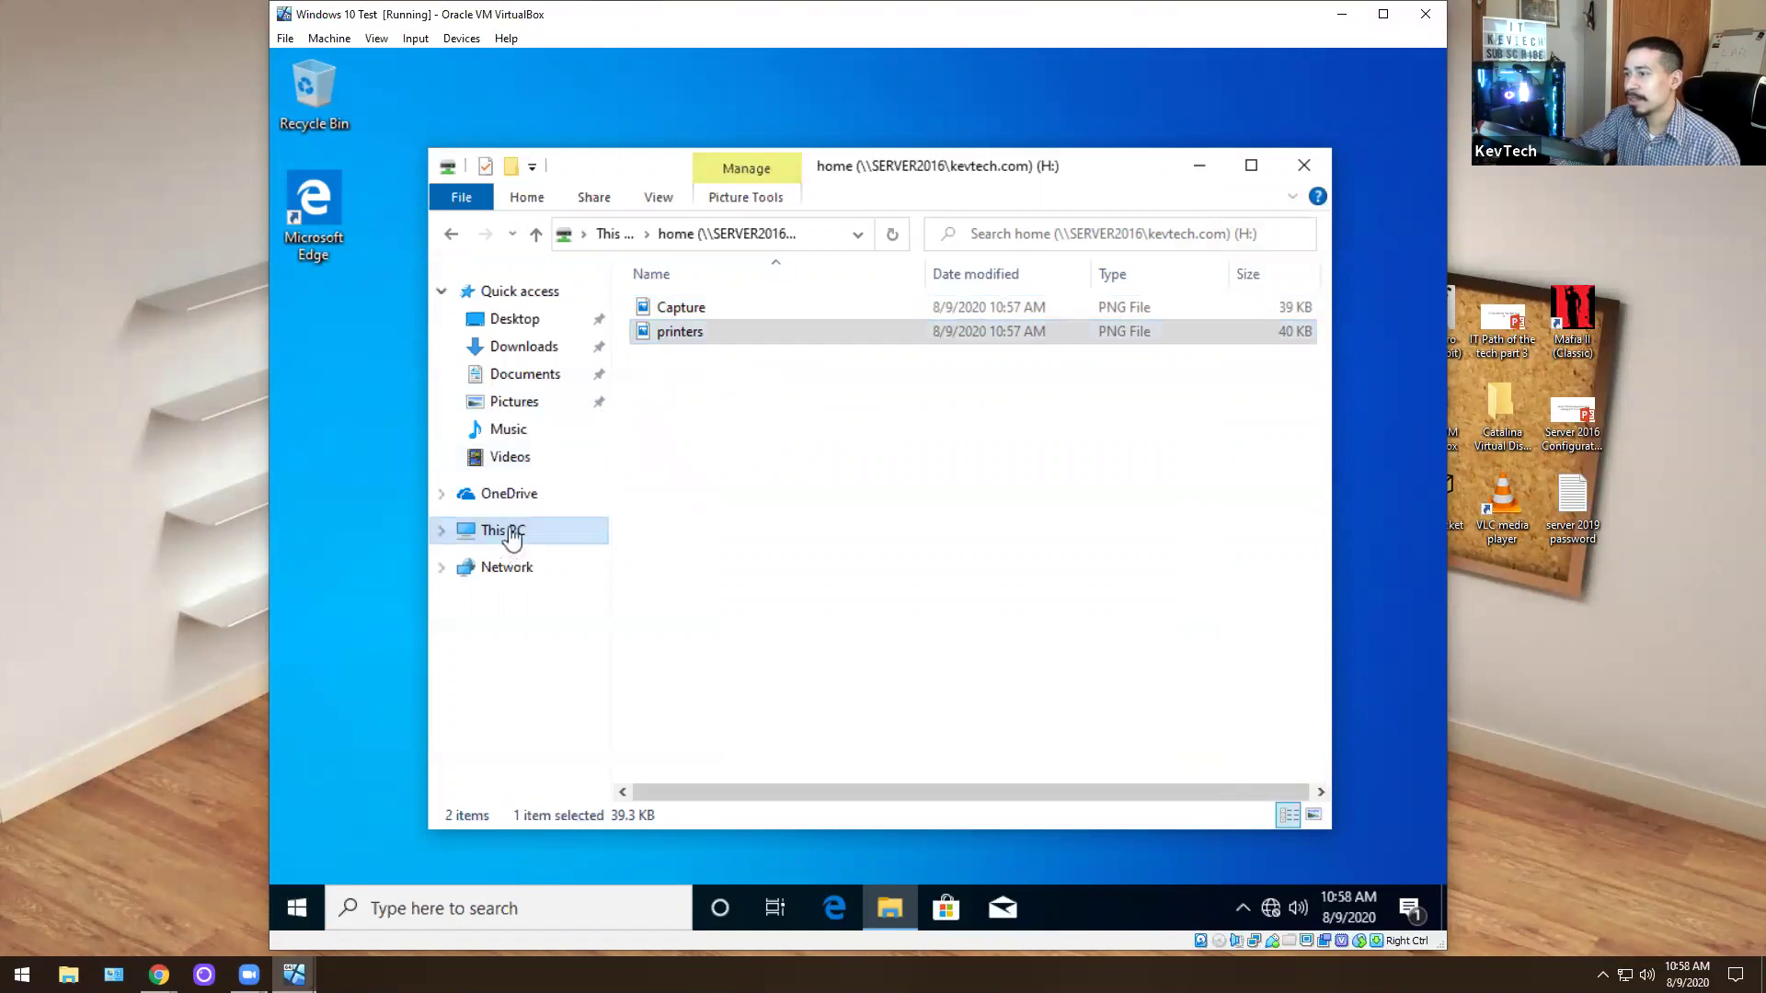
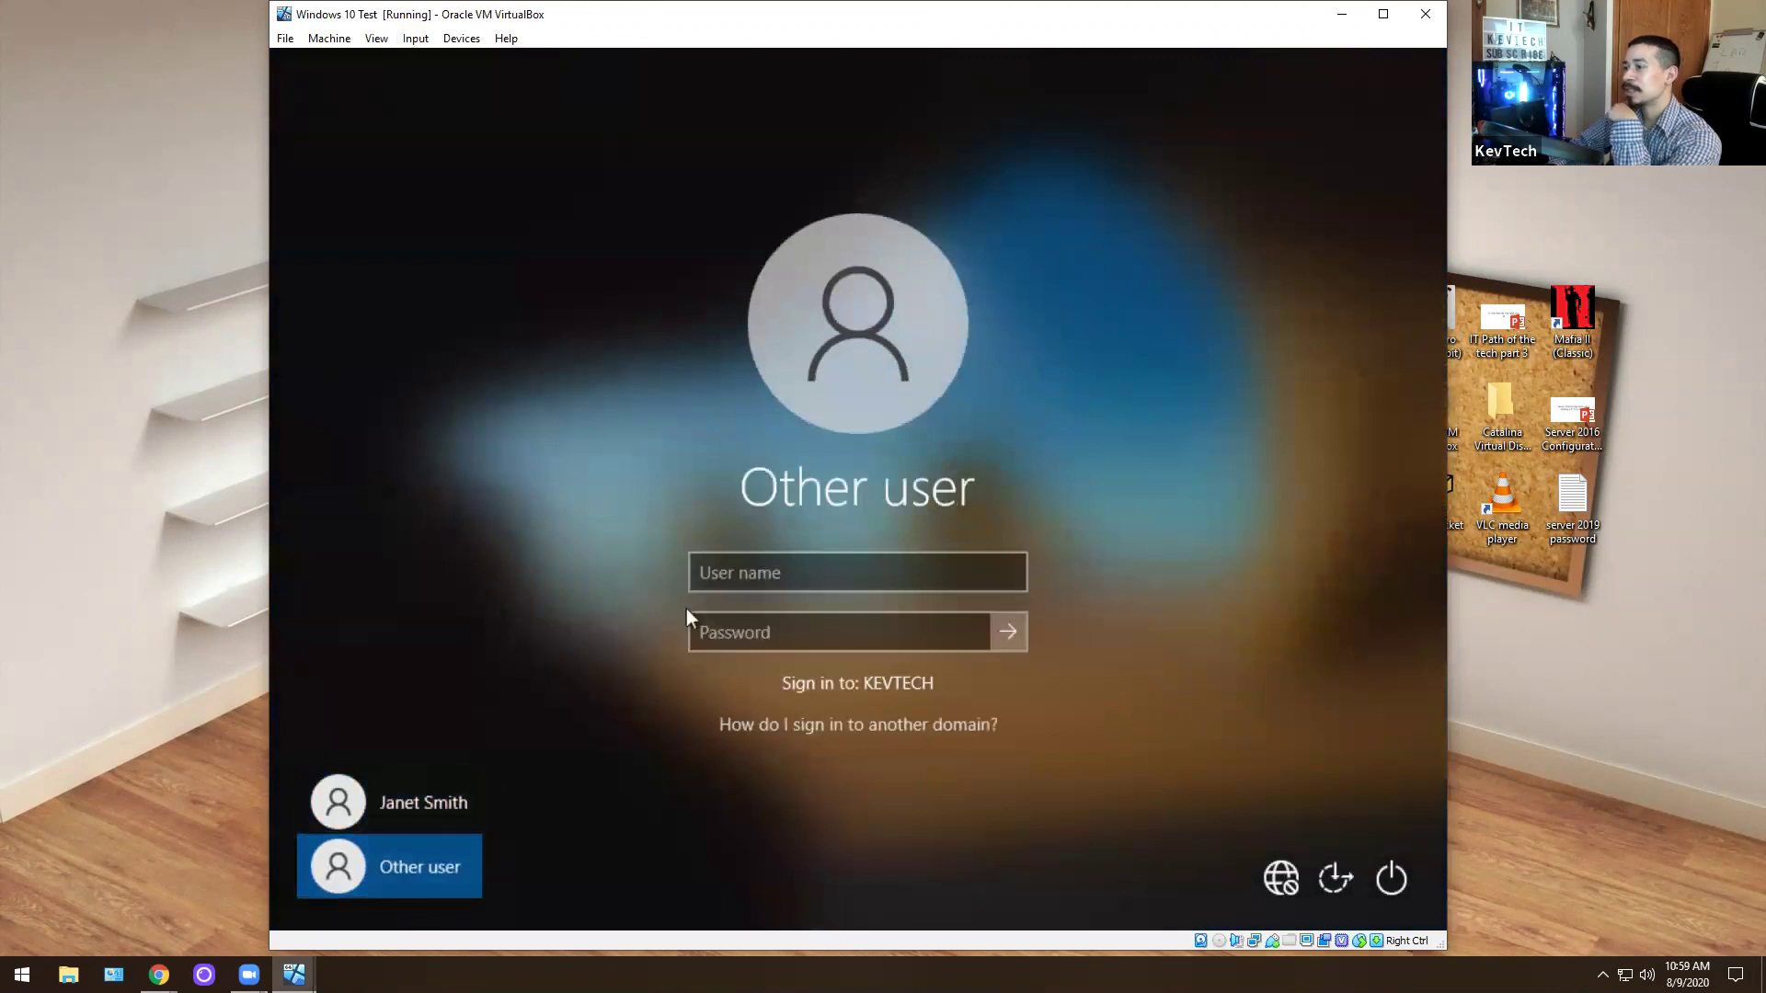
Sign in to the KEVTECH domain with the helpdesk account and its password
{"action": "type", "text": "helpdesk"}
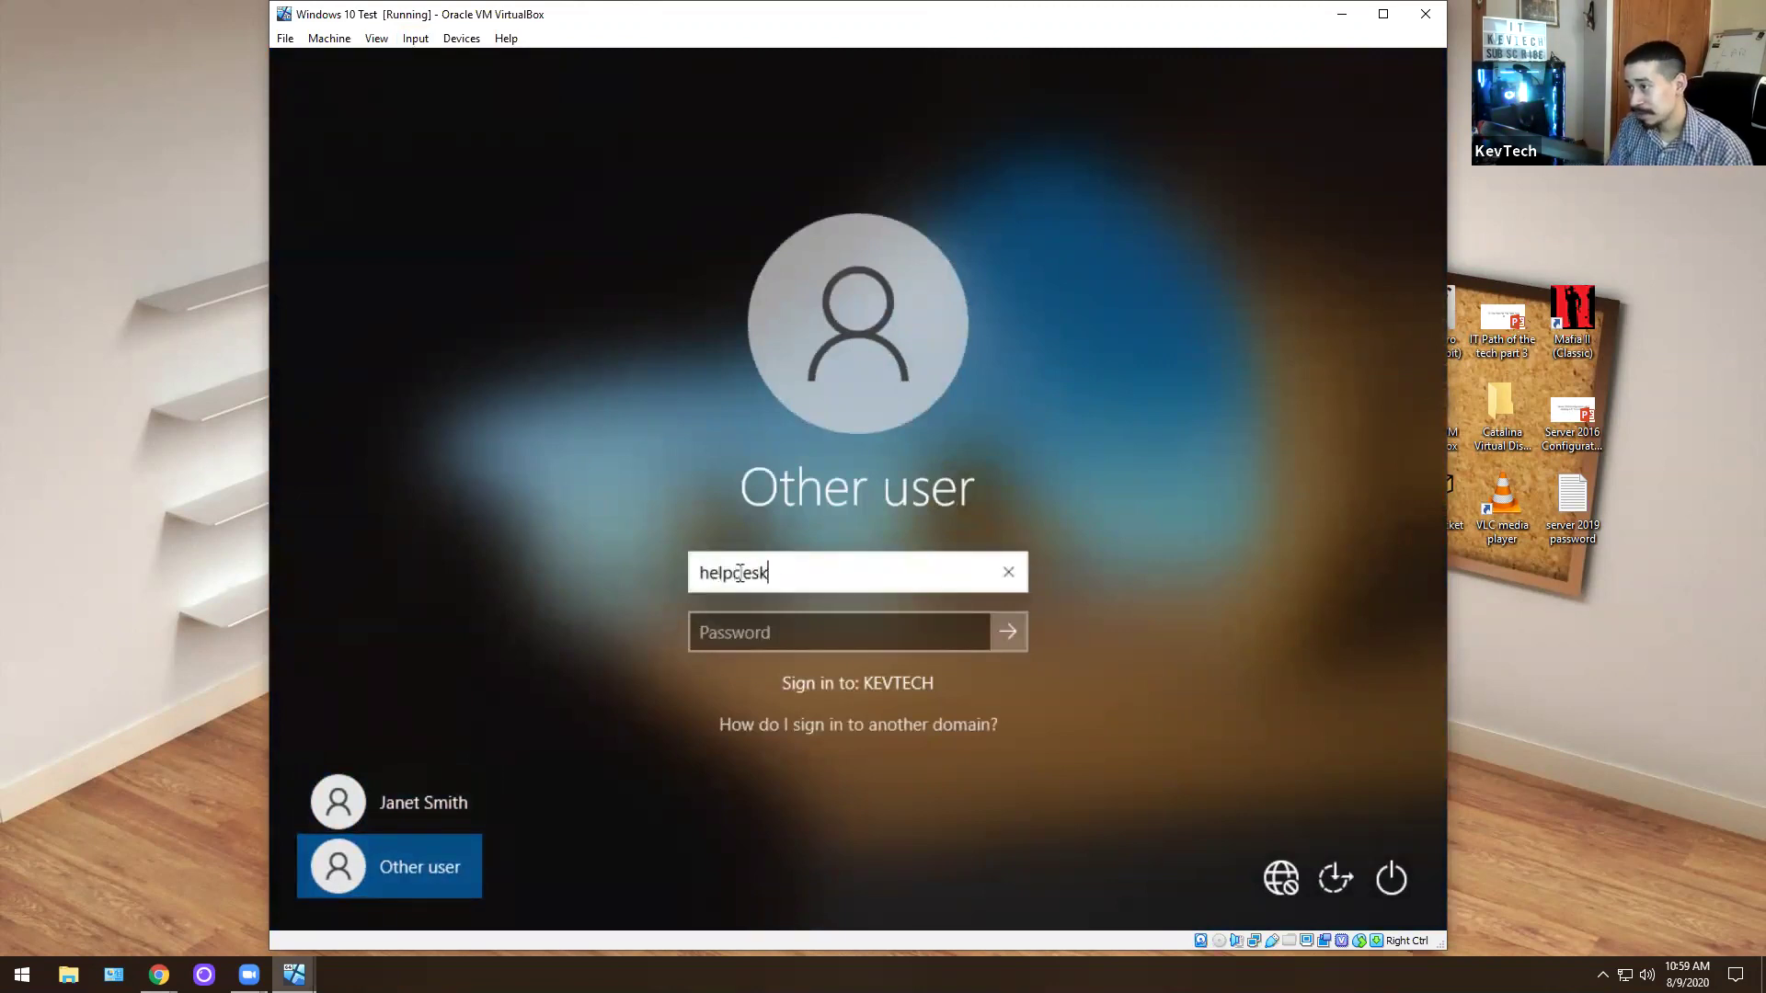
{"action": "key", "text": "Tab"}
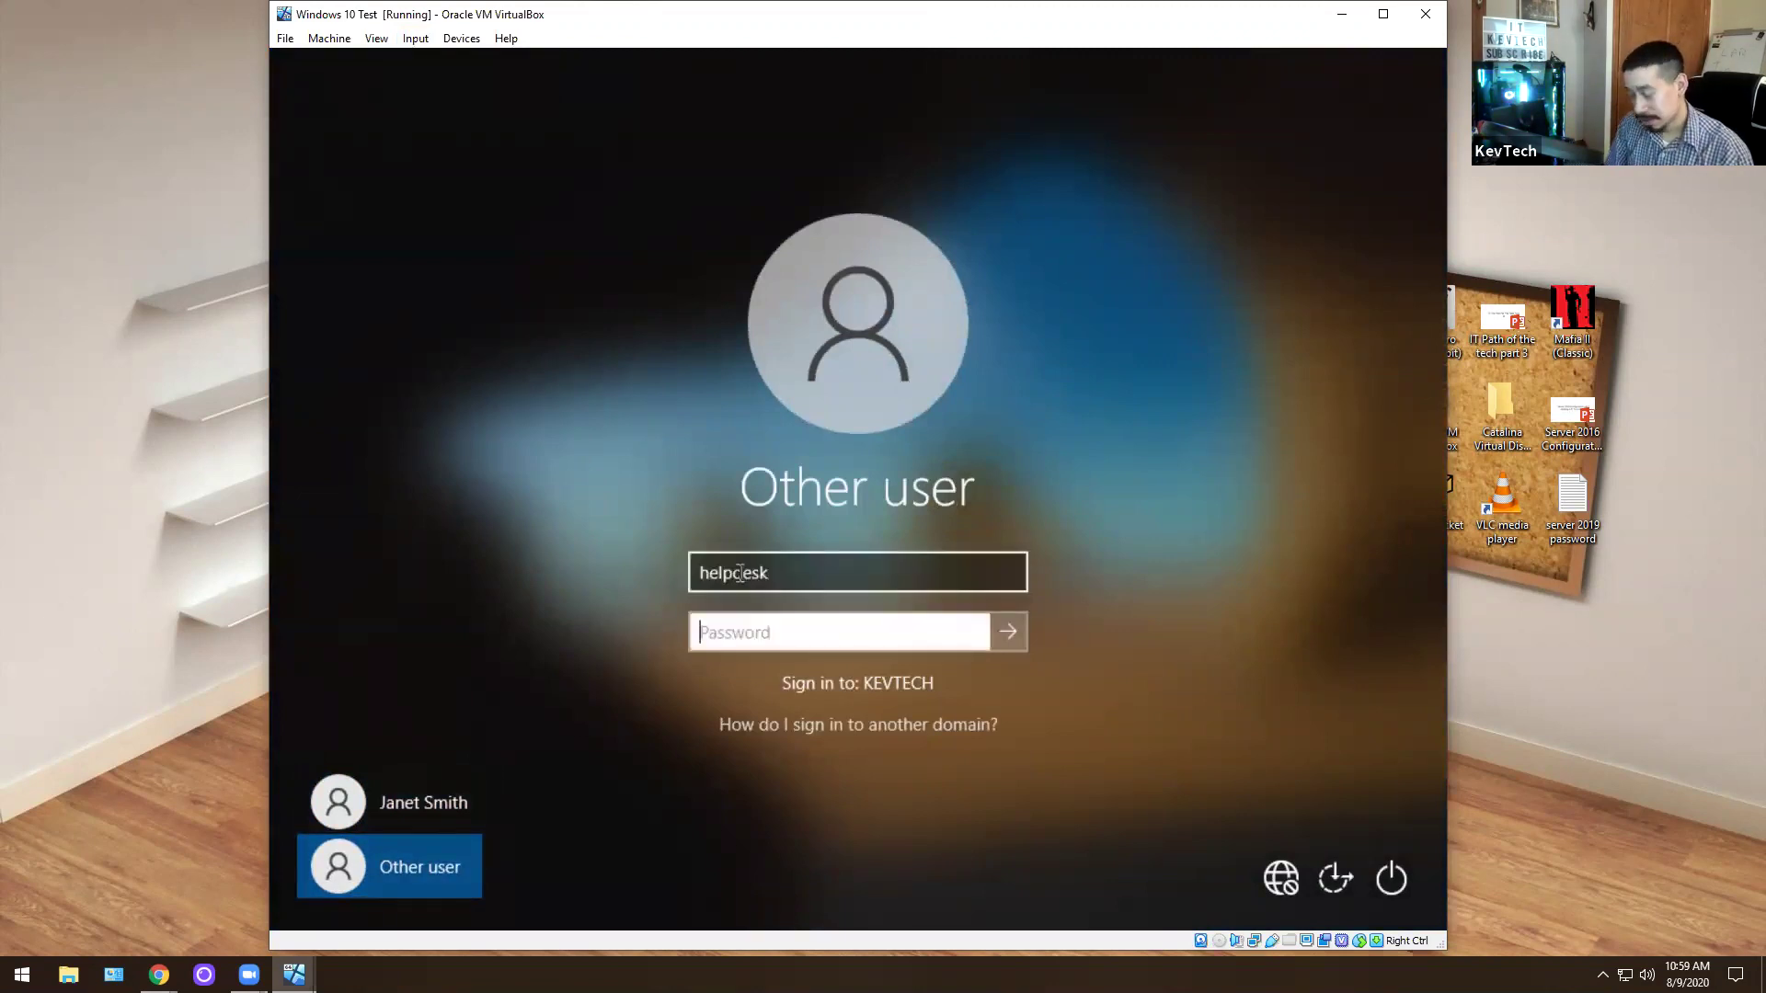
{"action": "type", "text": "••••••••••"}
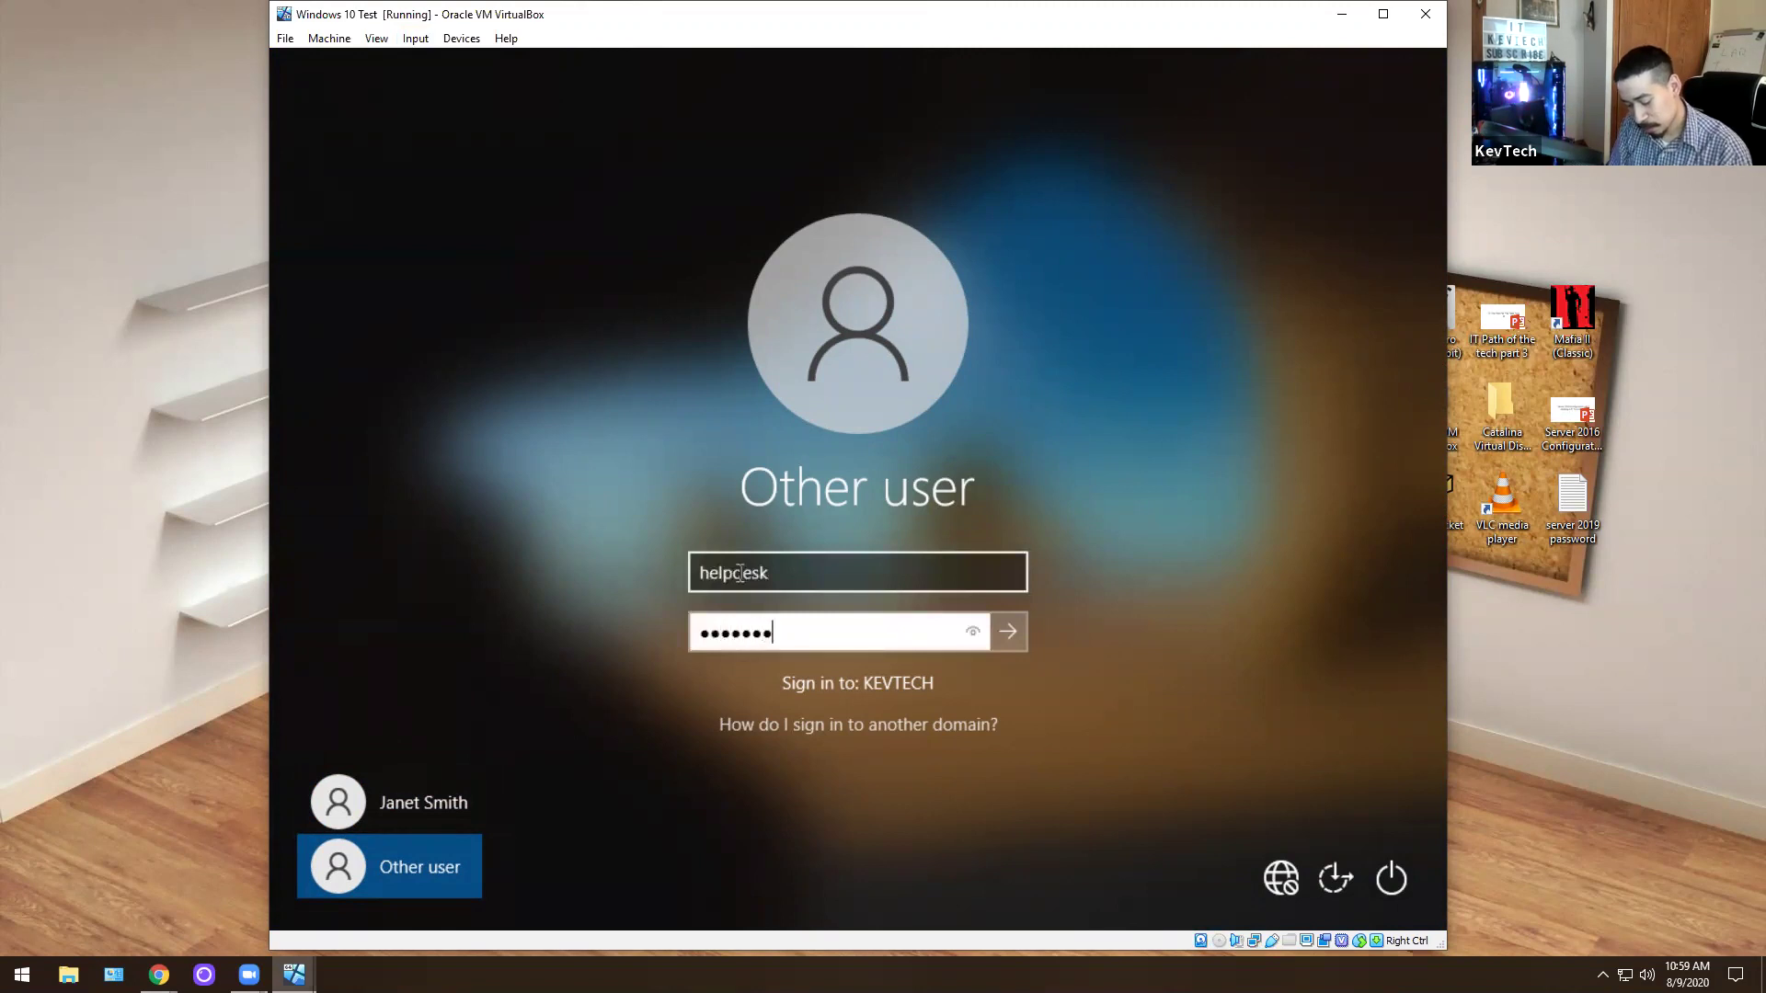
{"action": "type", "text": "••"}
{"action": "key", "text": "Return"}
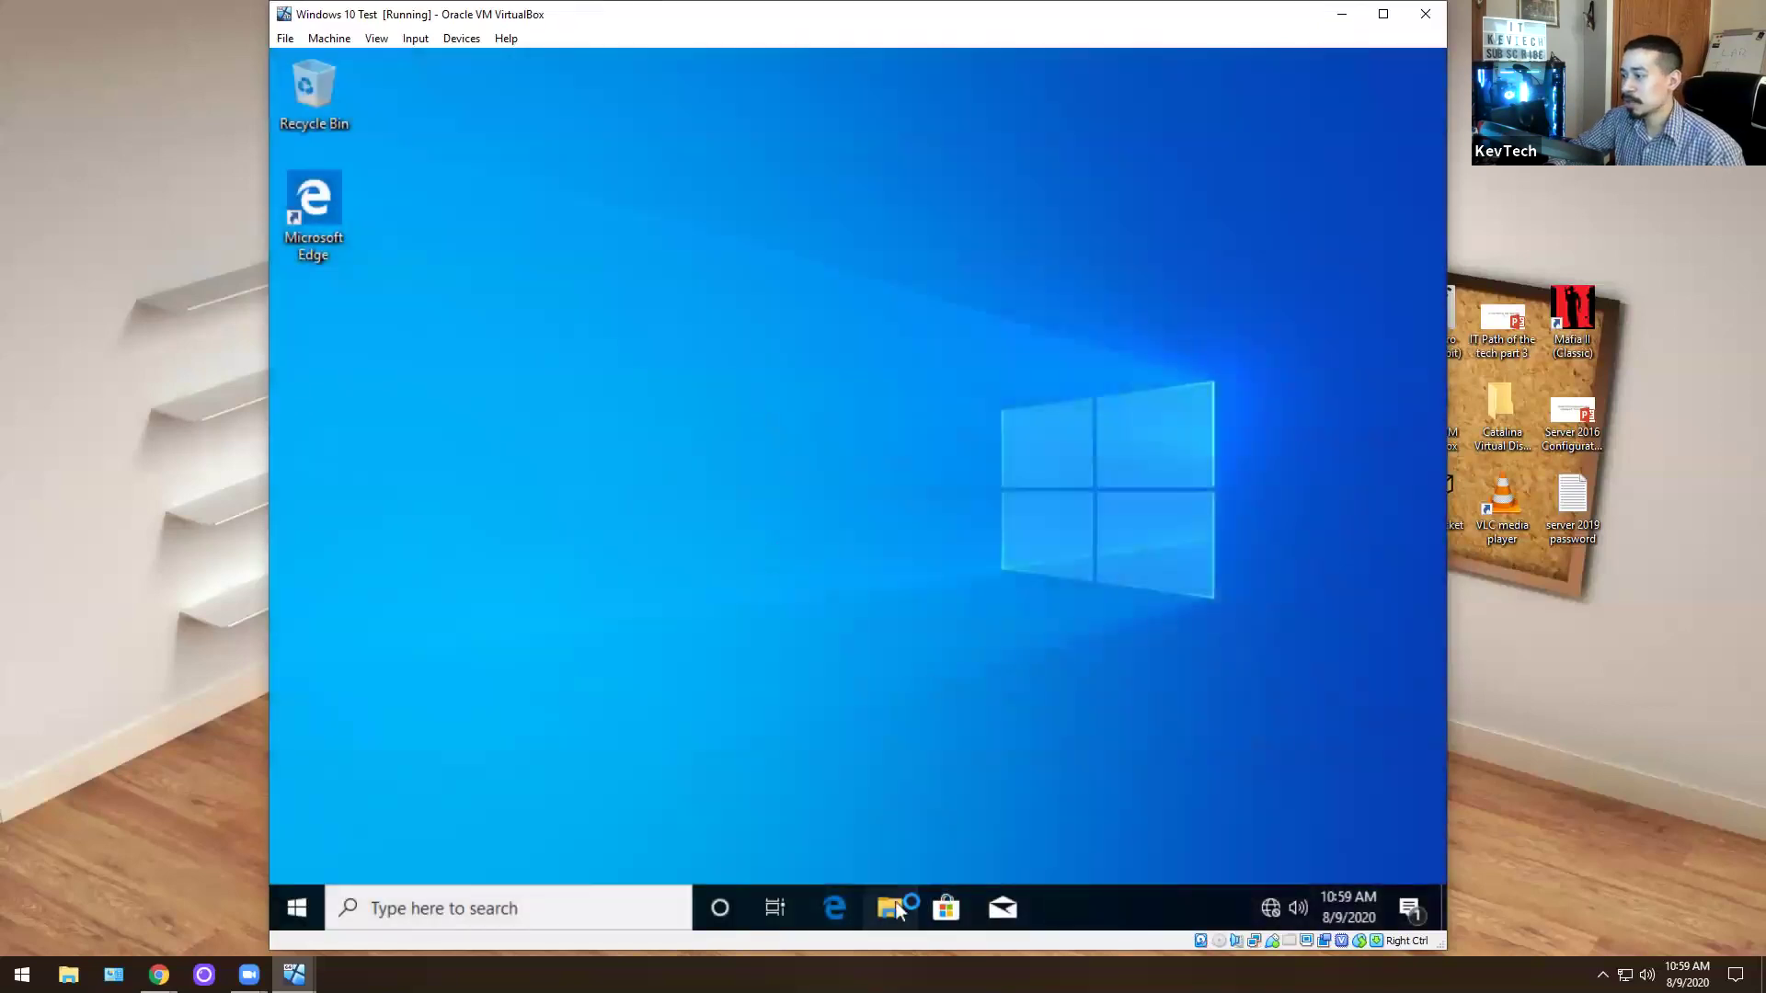
Open the User Profiles settings from the advanced system properties of This PC
{"action": "left_click", "coordinate": [896, 909]}
{"action": "left_click", "coordinate": [505, 517]}
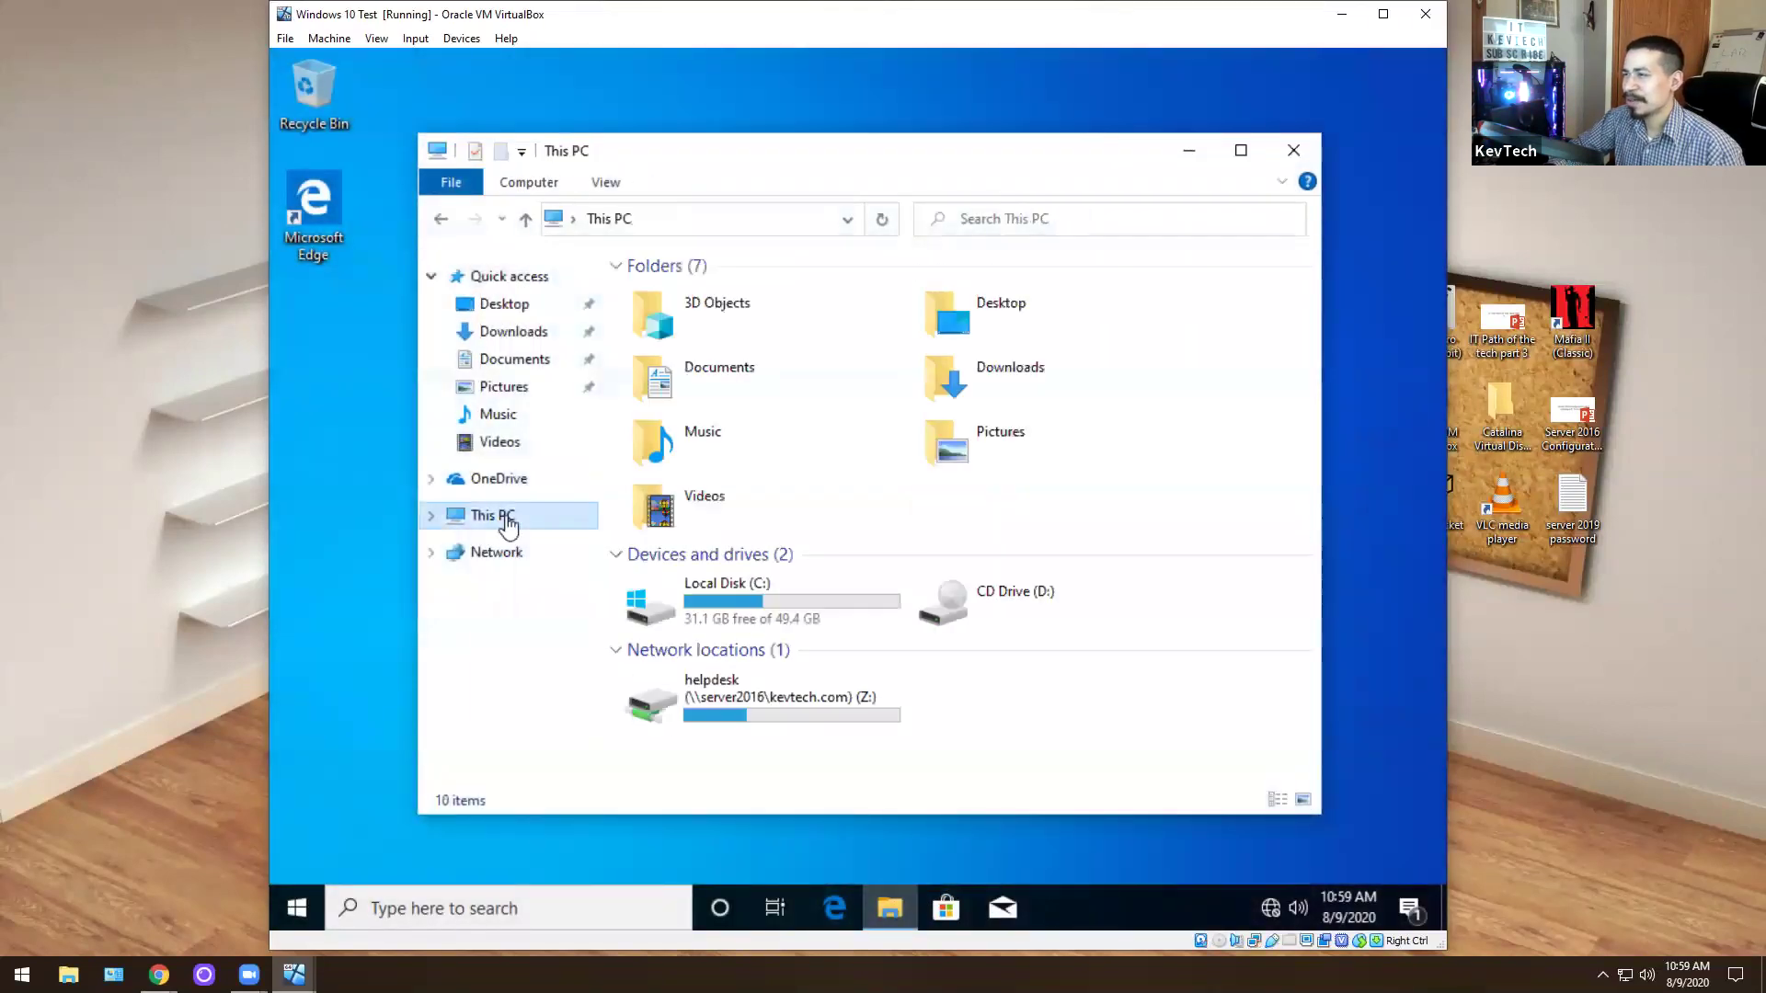
{"action": "right_click", "coordinate": [507, 513]}
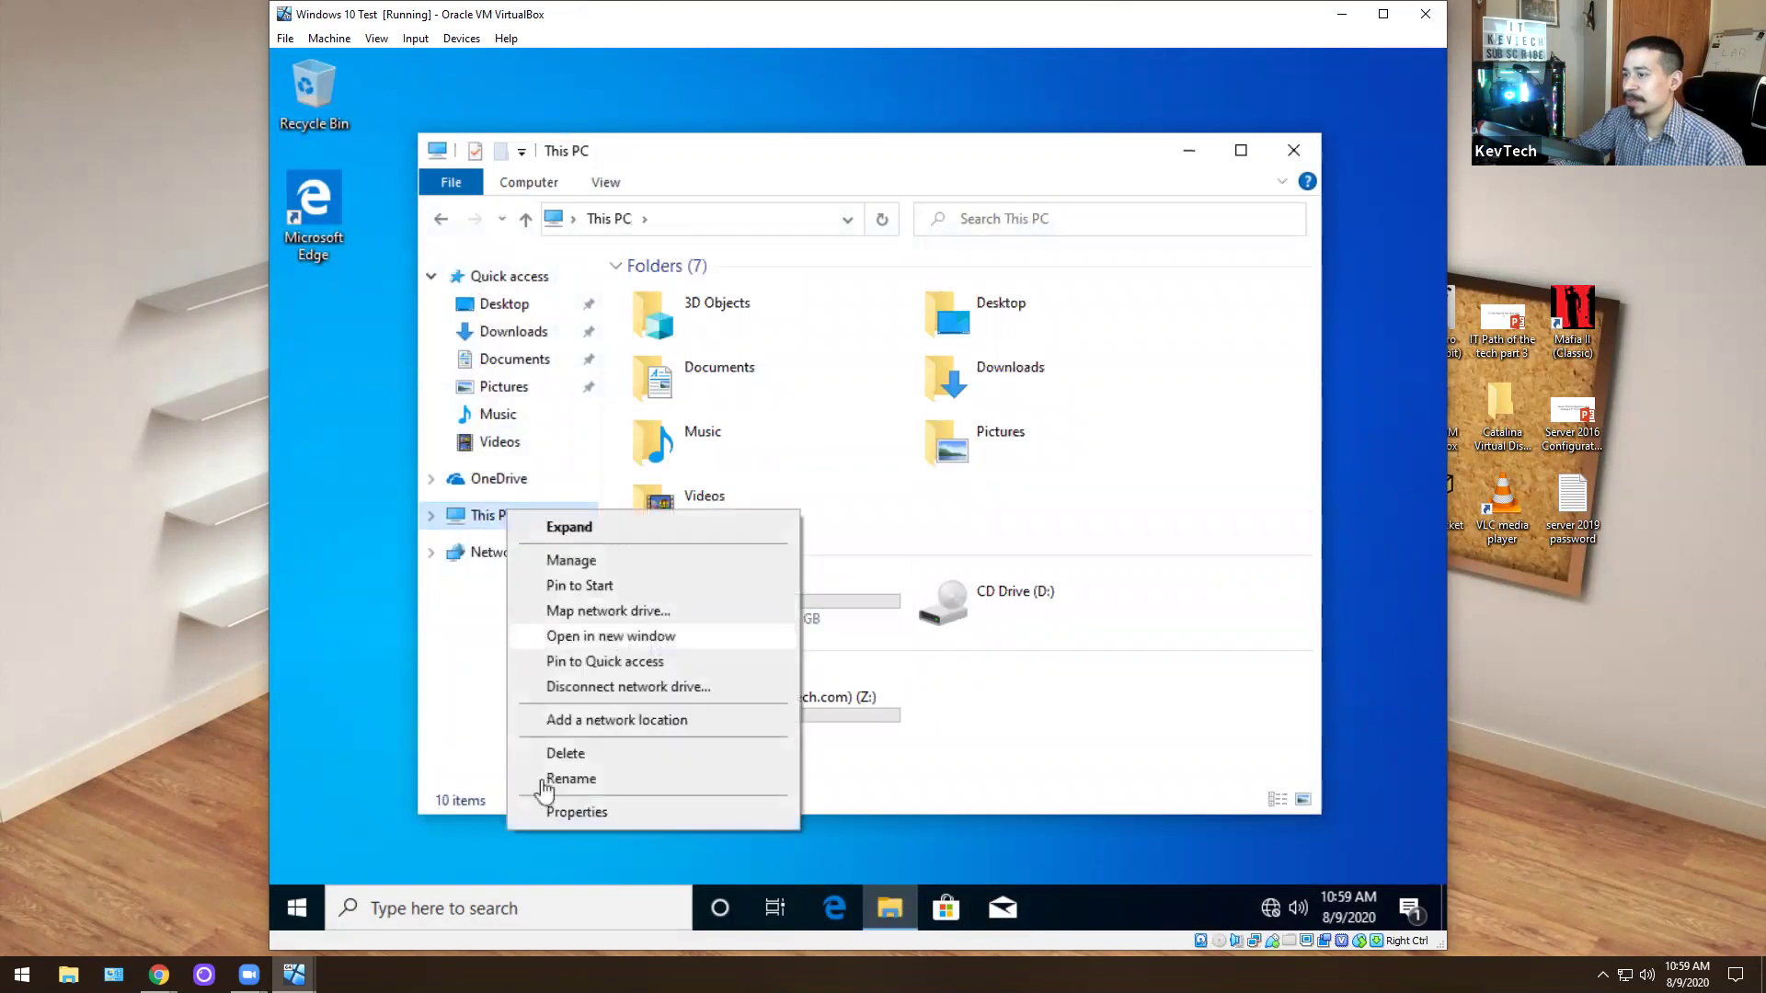
{"action": "left_click", "coordinate": [577, 813]}
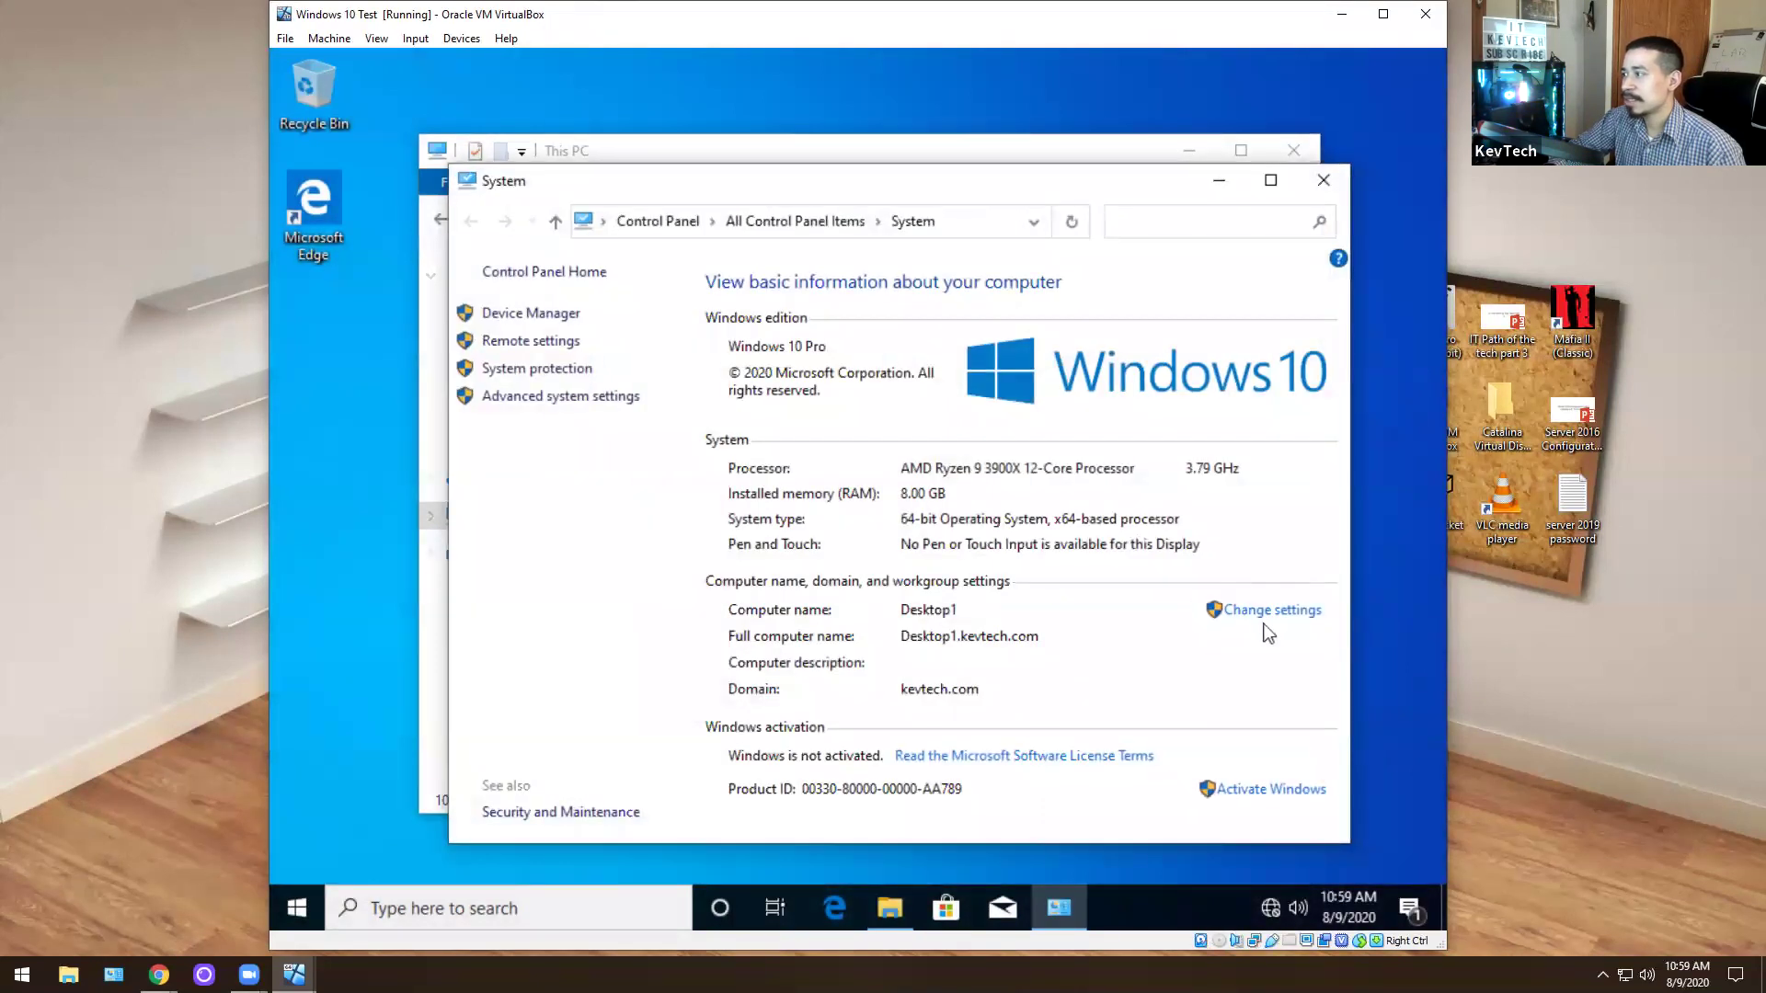
{"action": "left_click", "coordinate": [1282, 610]}
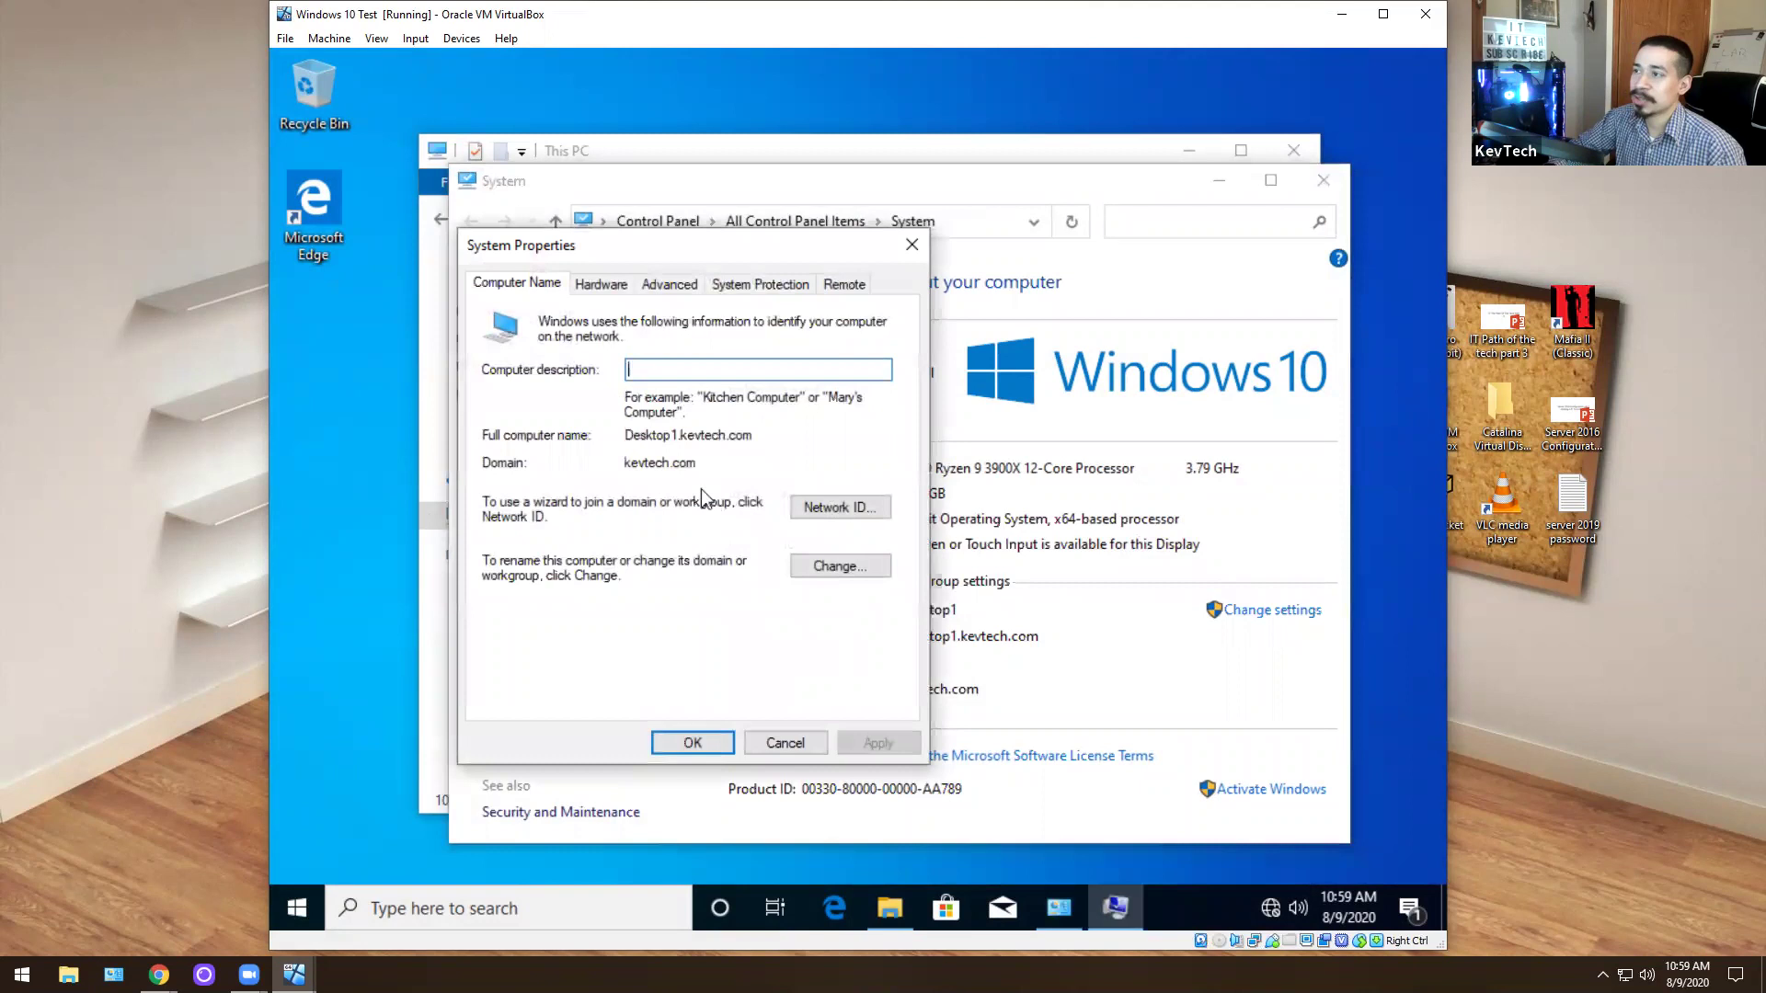
{"action": "left_click", "coordinate": [662, 287]}
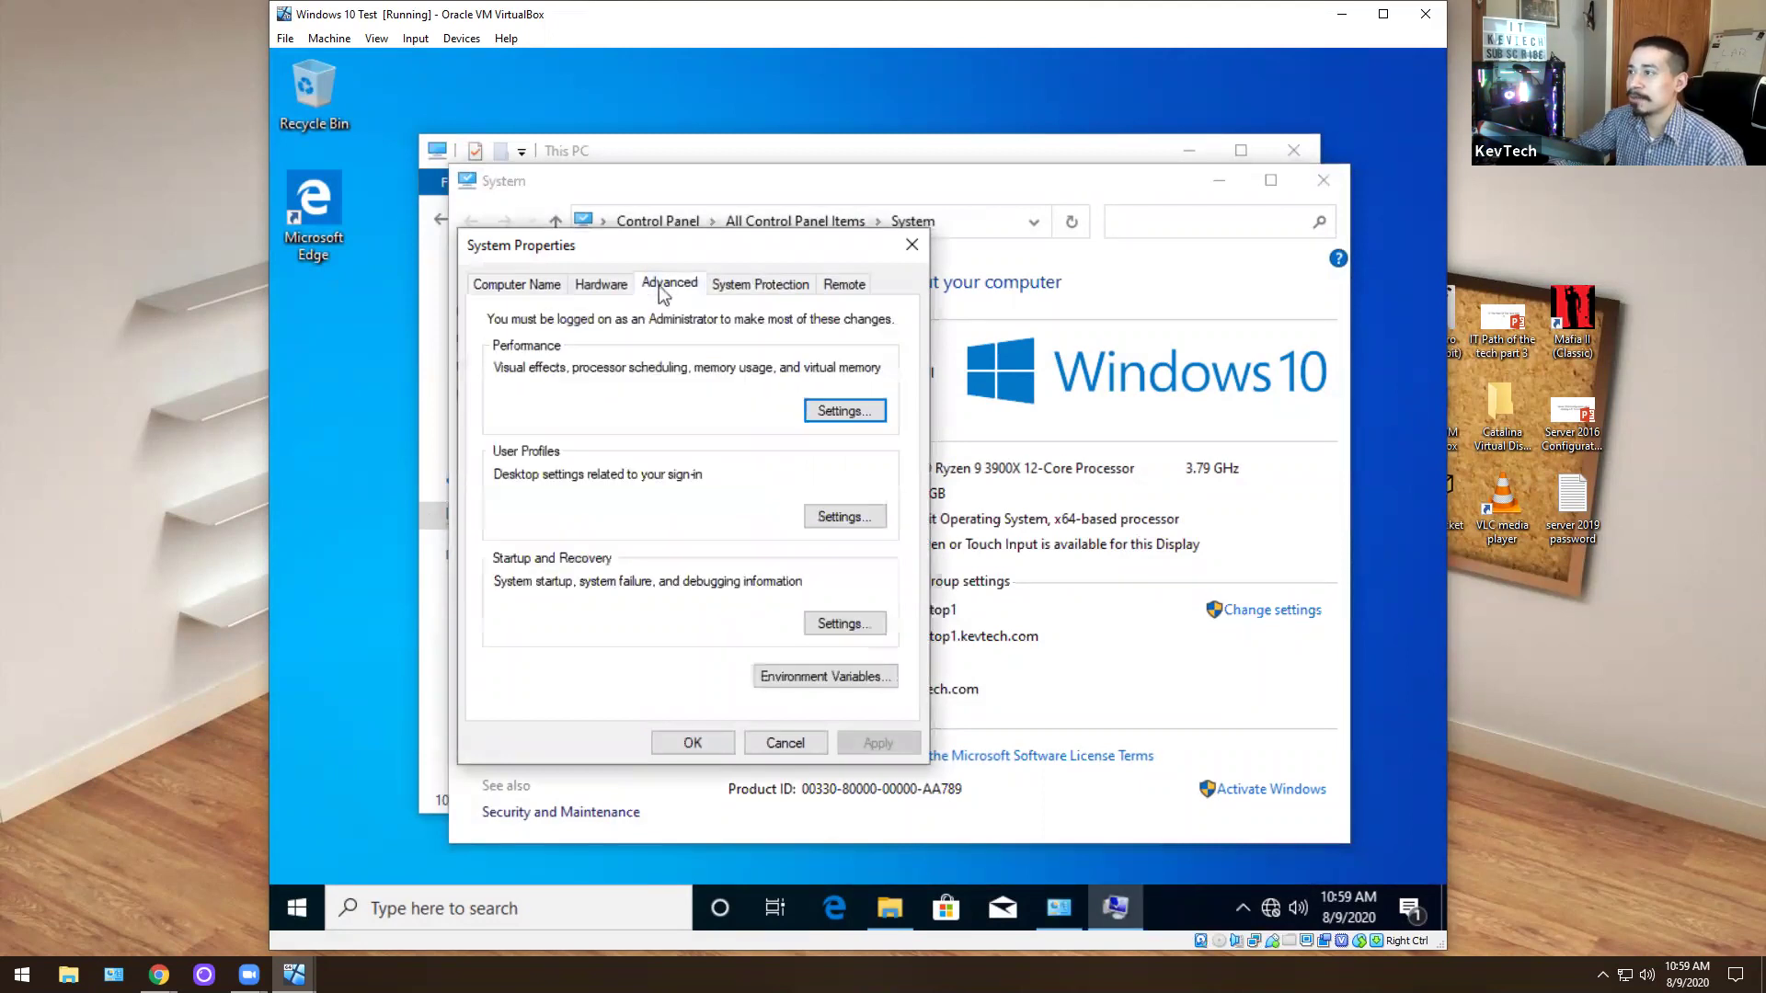
{"action": "left_click", "coordinate": [858, 518]}
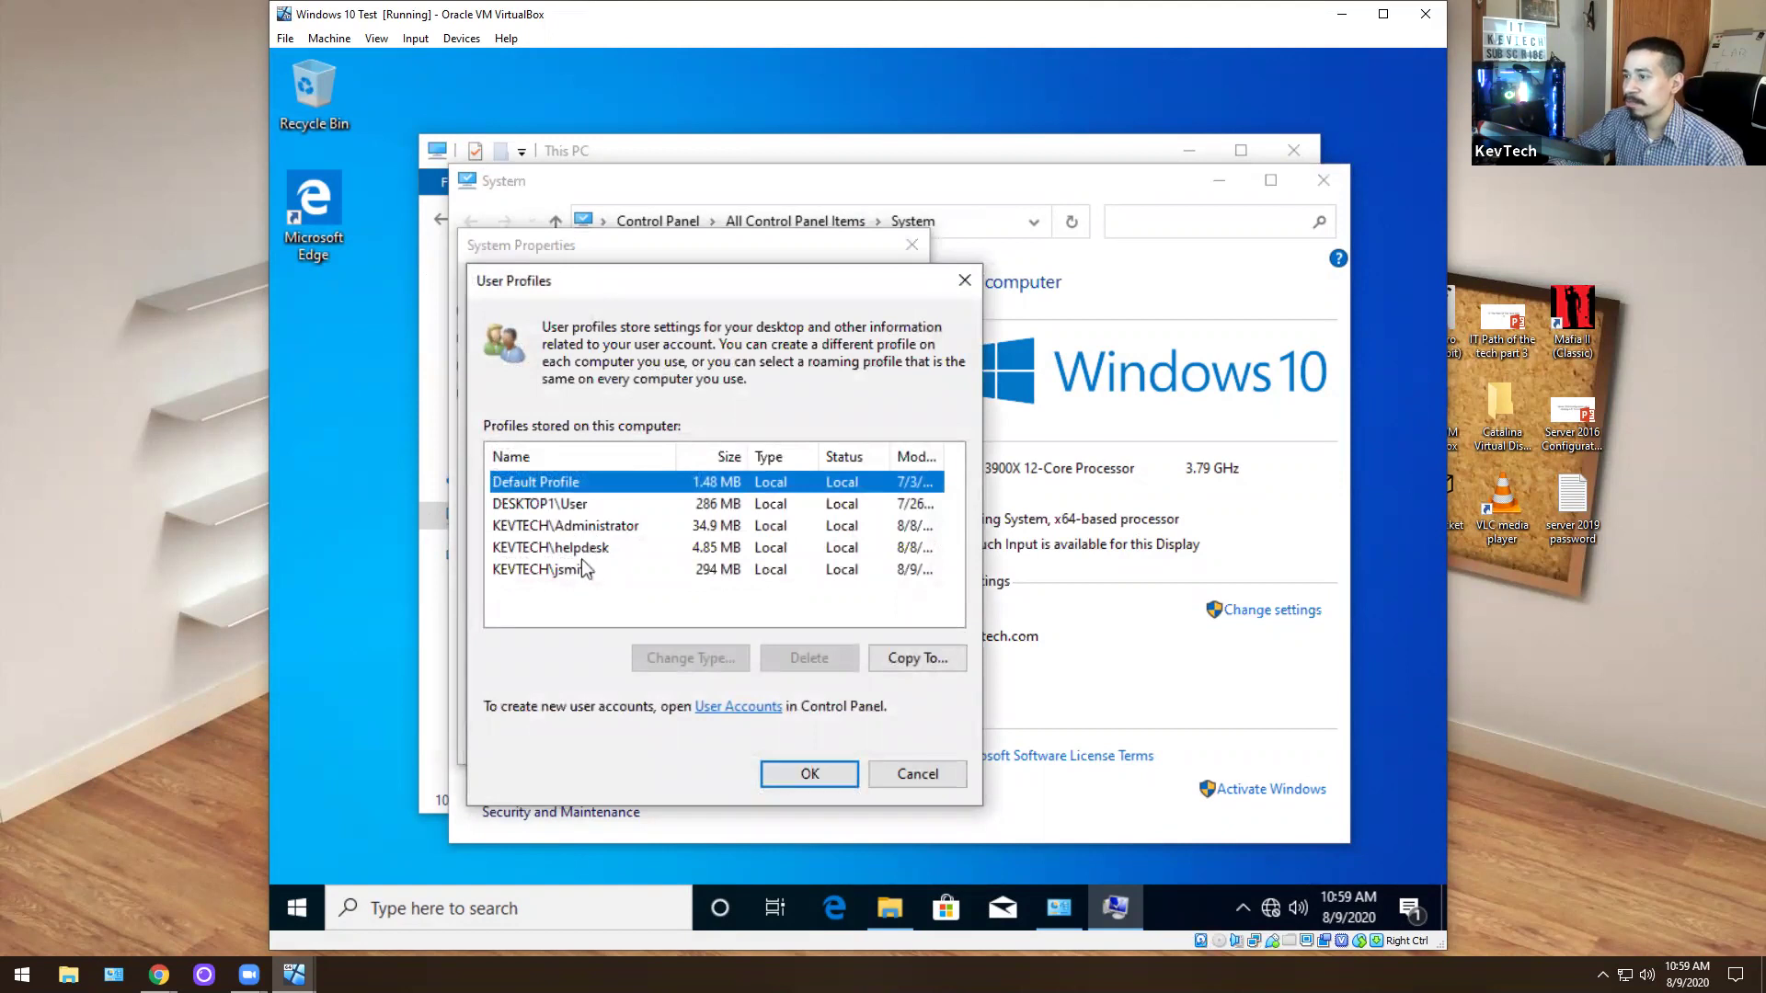
Delete the affected user's KEVTECH profile from the stored profiles, and close all system dialogs and File Explorer
{"action": "left_click", "coordinate": [585, 569]}
{"action": "left_click", "coordinate": [809, 659]}
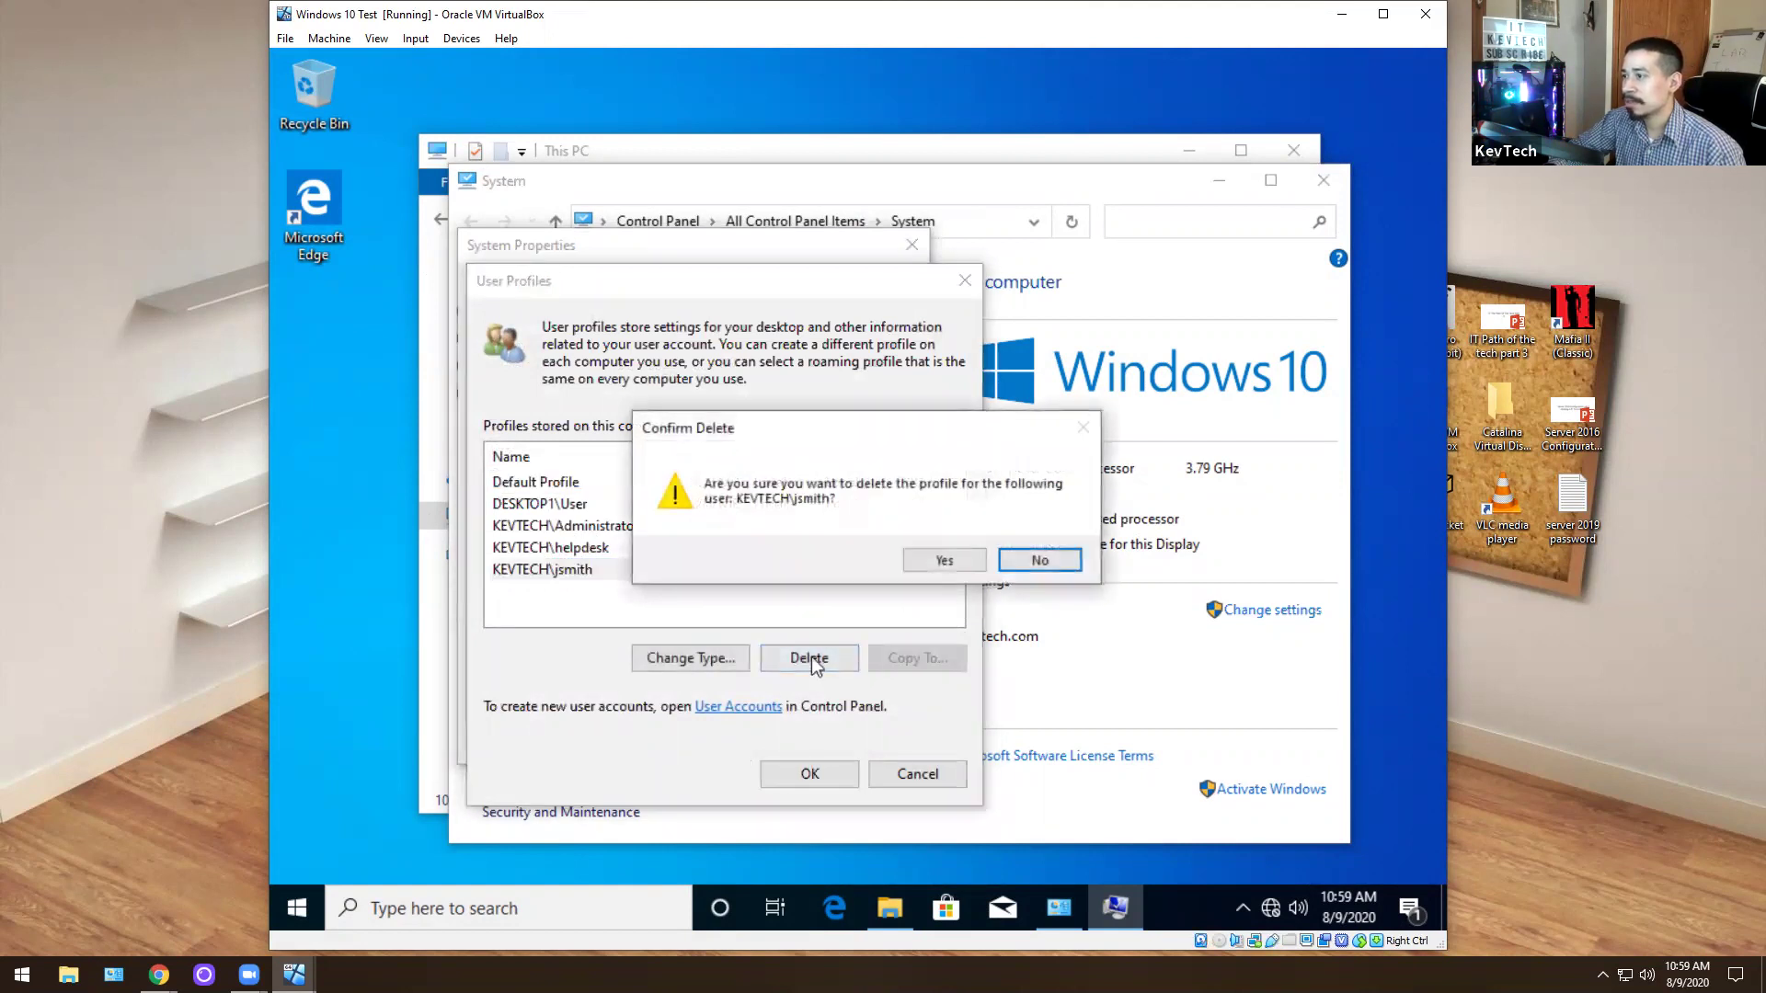
{"action": "left_click", "coordinate": [922, 568]}
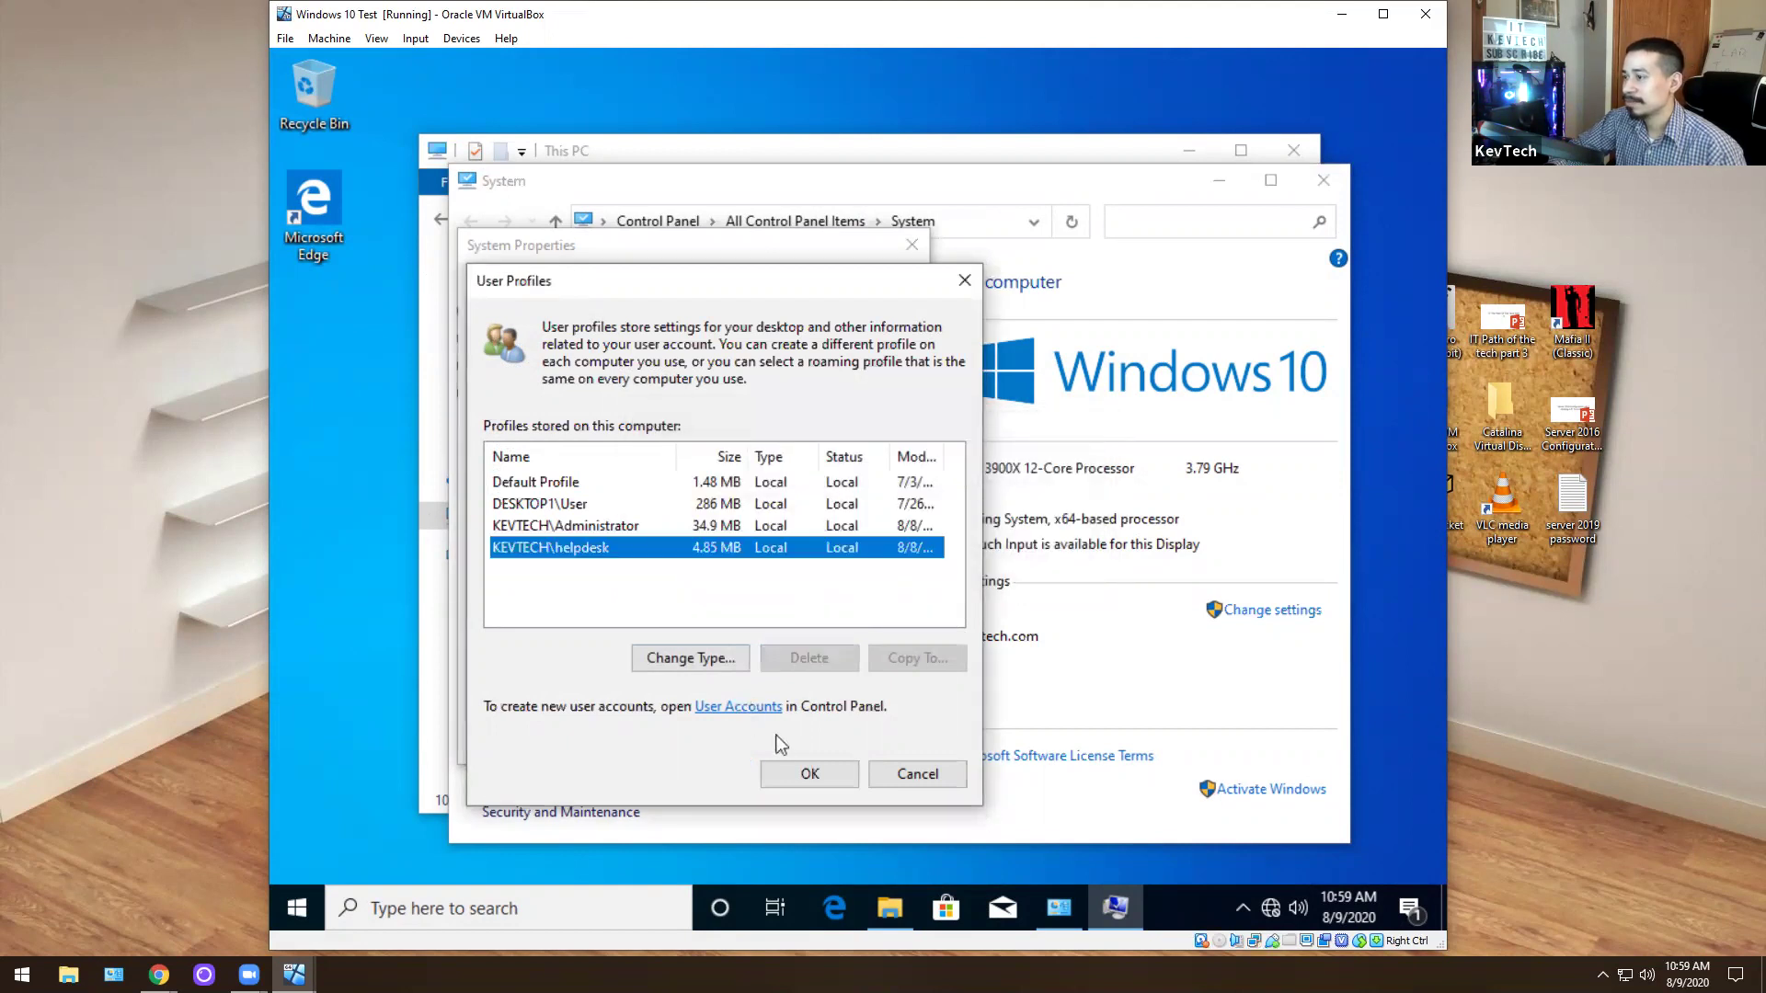
{"action": "left_click", "coordinate": [813, 770]}
{"action": "left_click", "coordinate": [685, 740]}
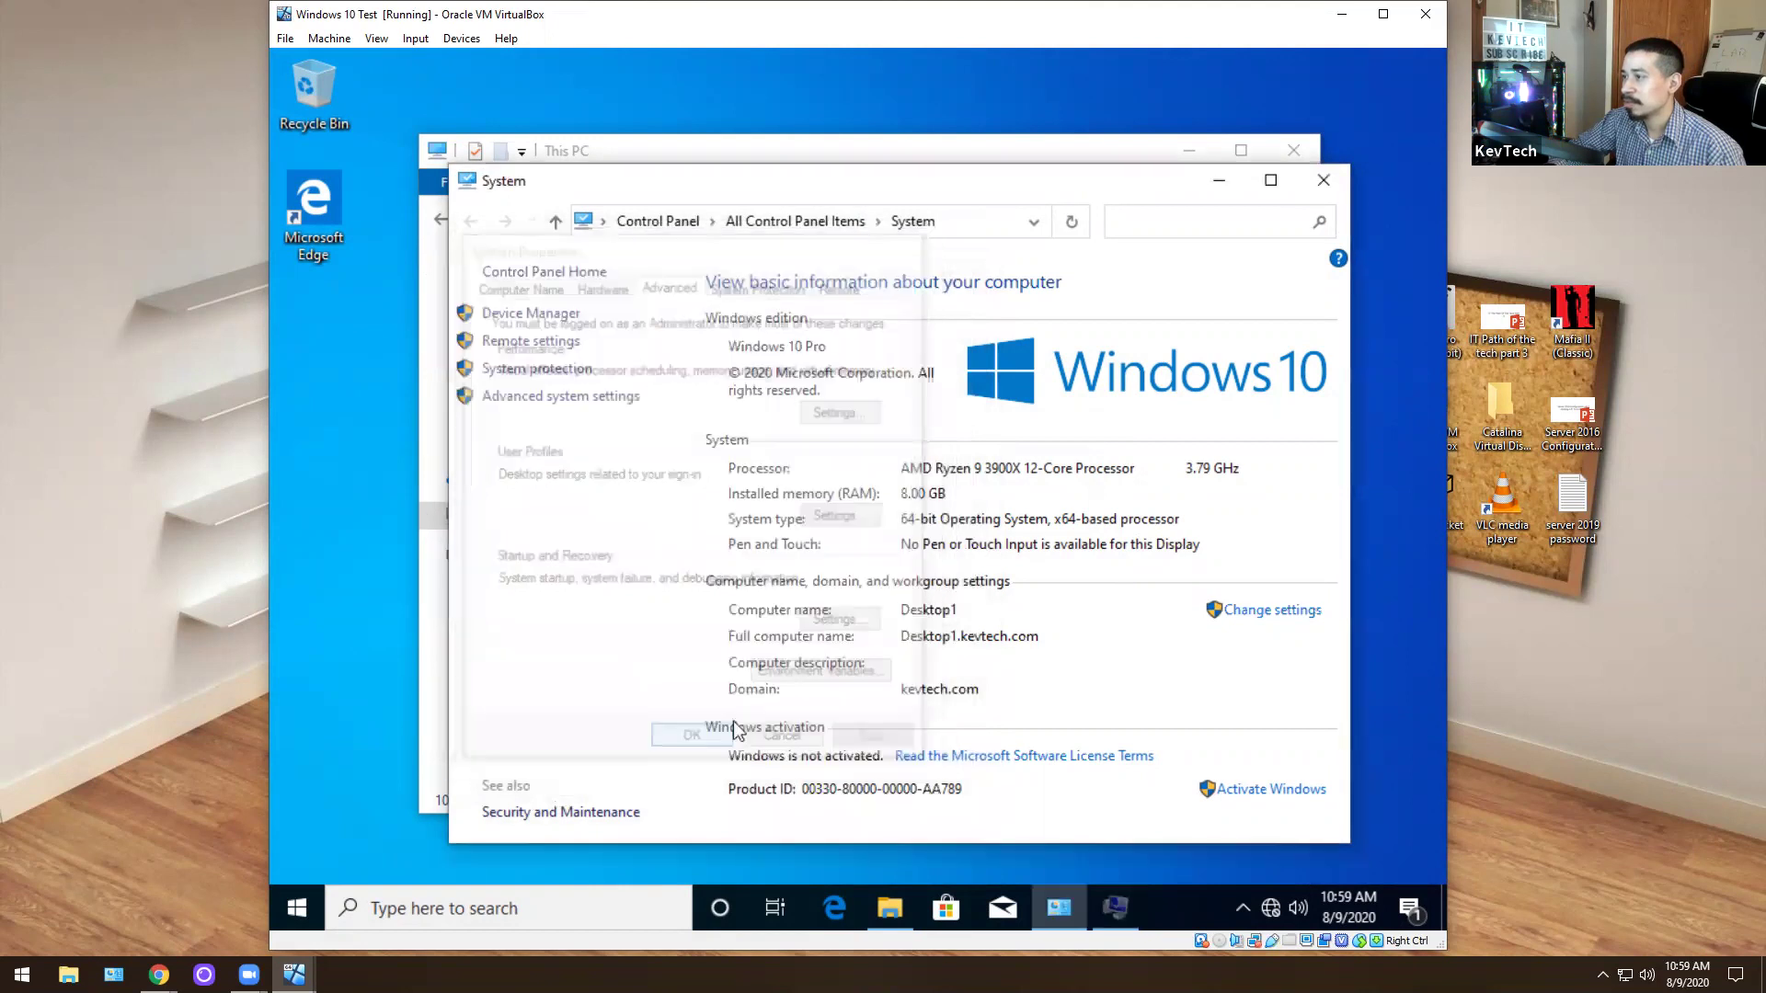
{"action": "left_click", "coordinate": [1324, 179]}
{"action": "left_click", "coordinate": [1293, 150]}
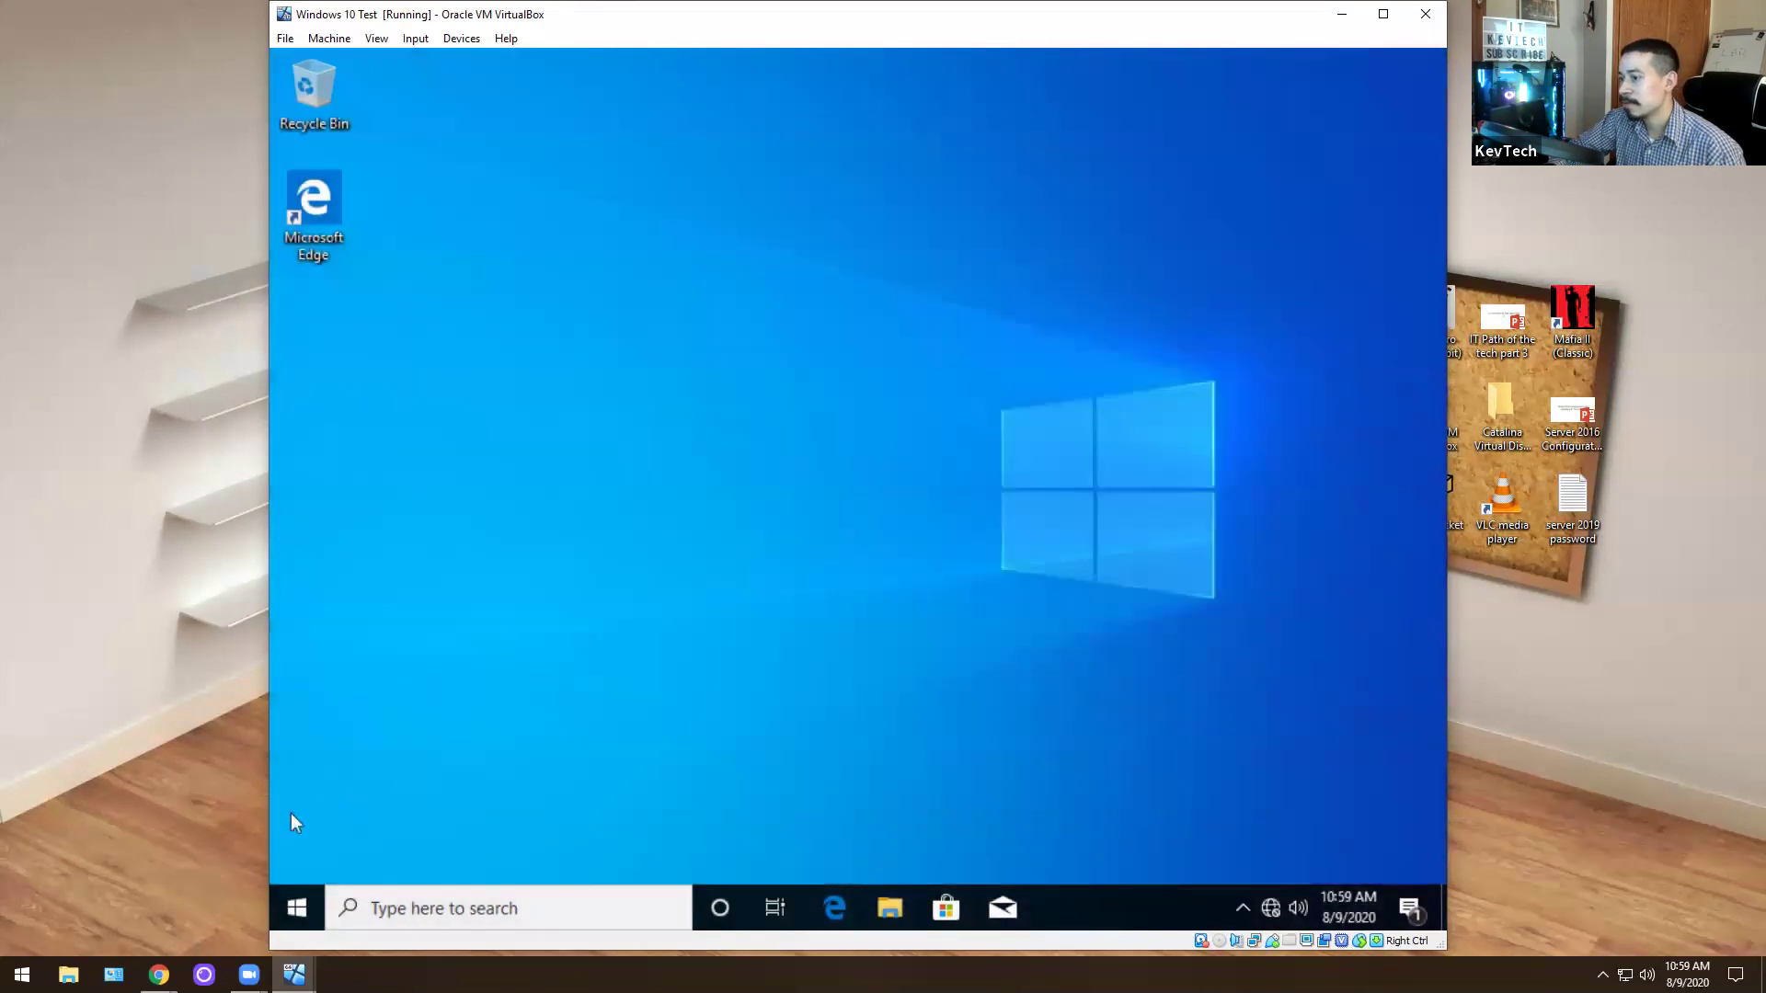
Restart the Windows 10 virtual machine, forcing the restart despite apps still being open
{"action": "right_click", "coordinate": [299, 907]}
{"action": "mouse_move", "coordinate": [471, 839]}
{"action": "left_click", "coordinate": [685, 821]}
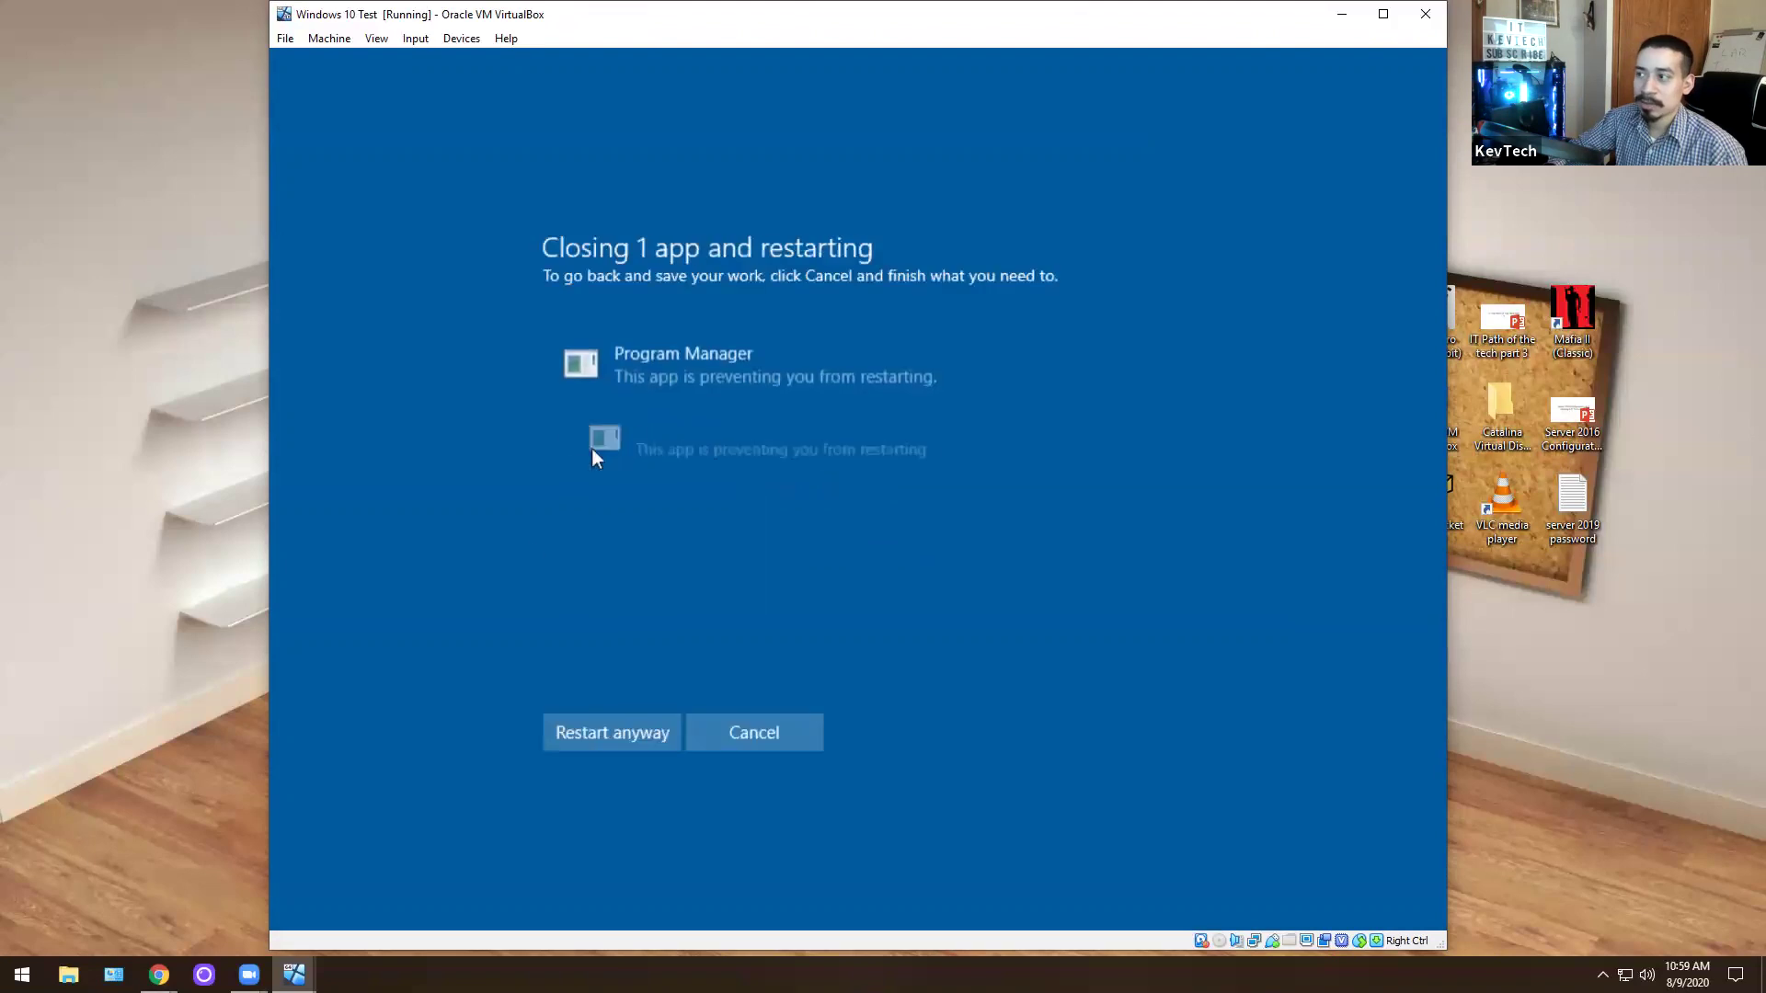
{"action": "left_click", "coordinate": [565, 724]}
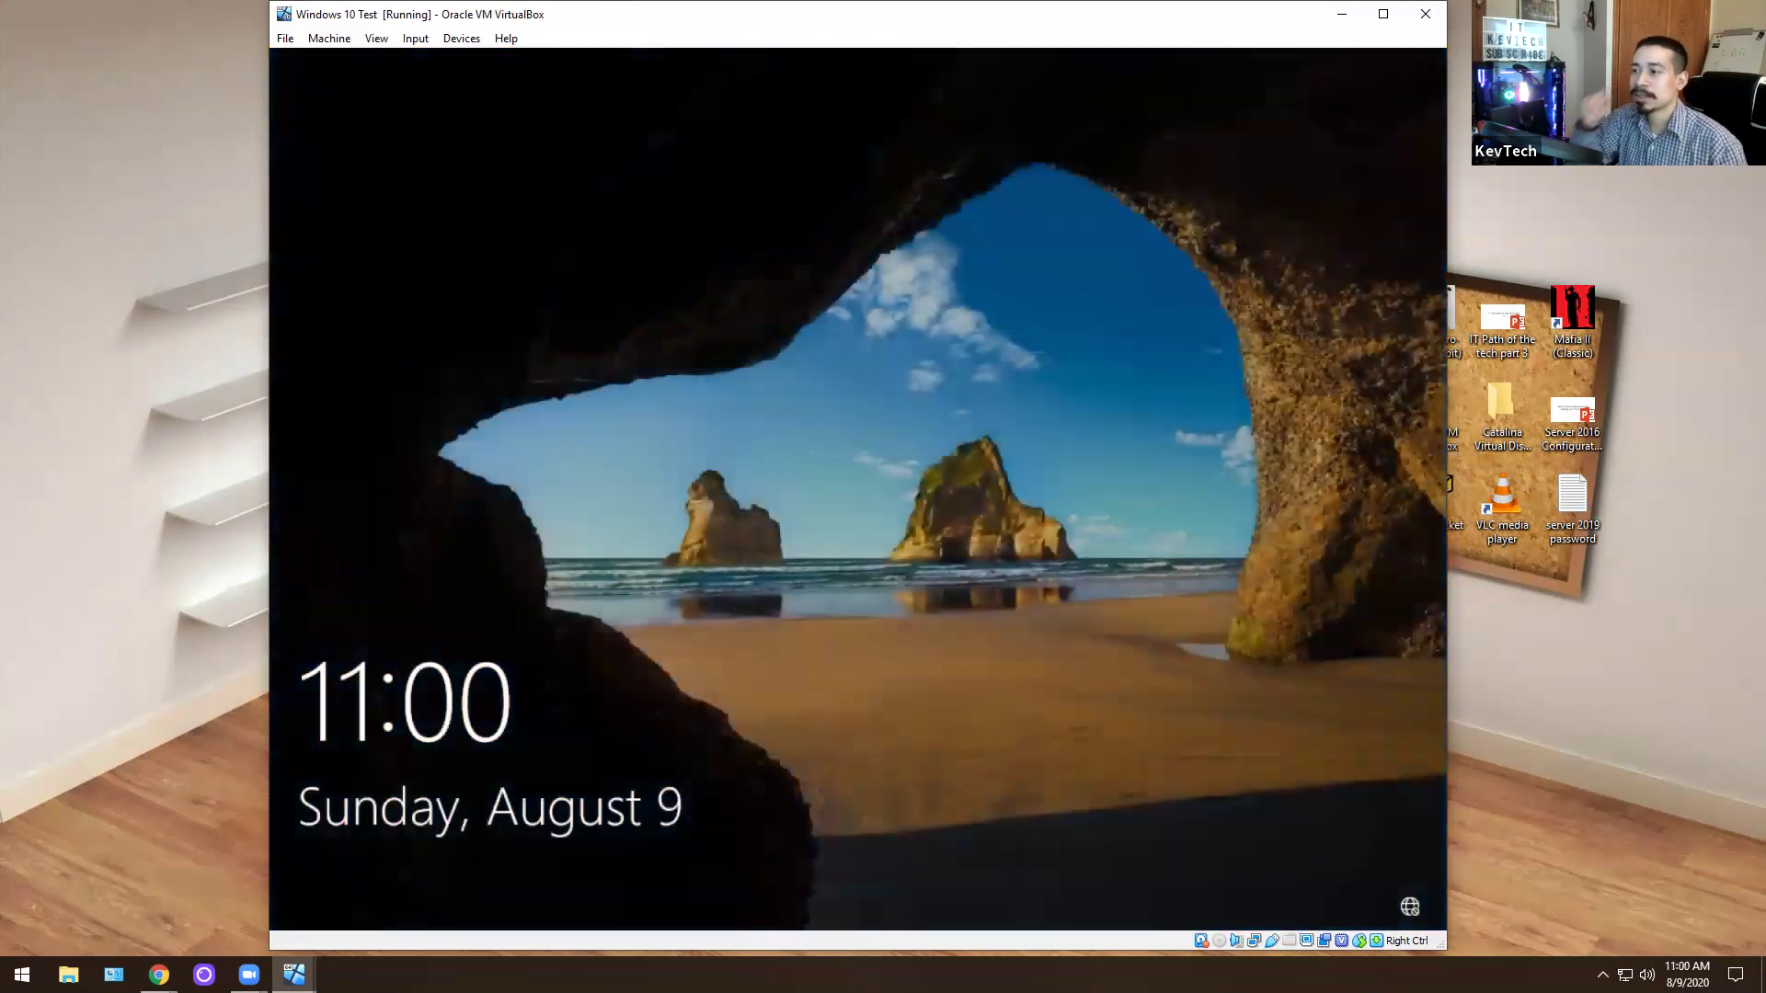
Unlock the sign-in screen and sign in as another user with the affected user's domain username and password
{"action": "left_click", "coordinate": [415, 38]}
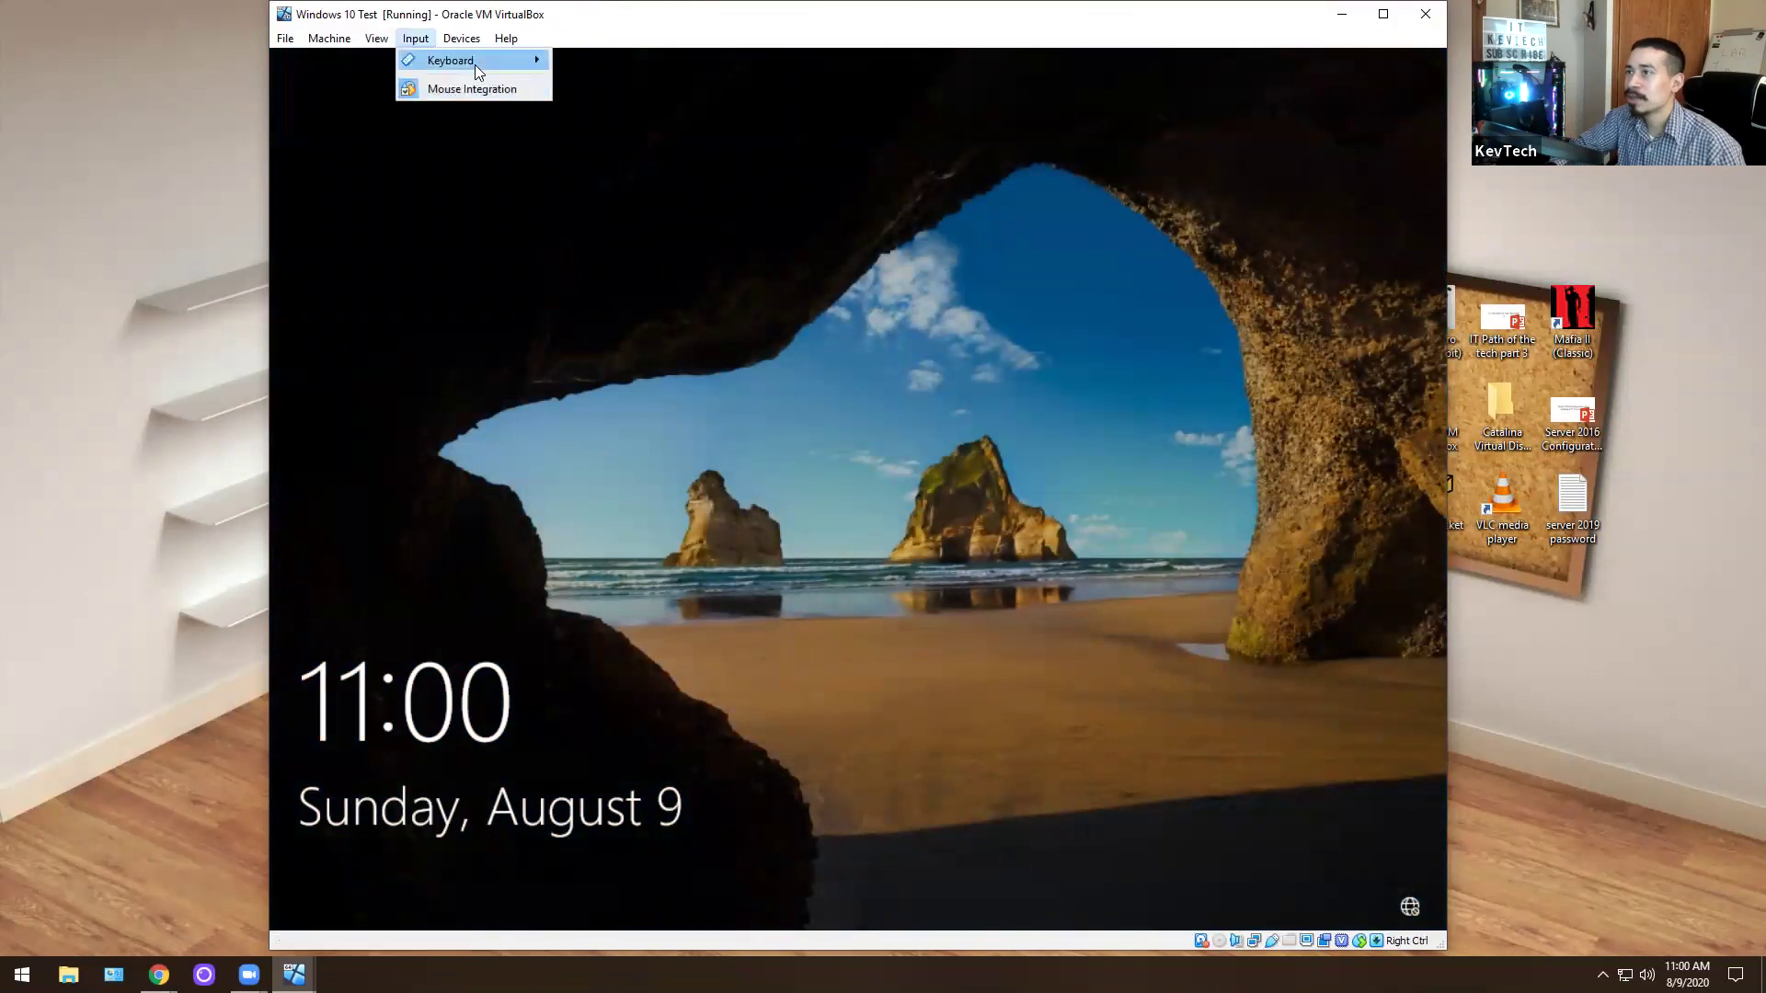
{"action": "left_click", "coordinate": [417, 46]}
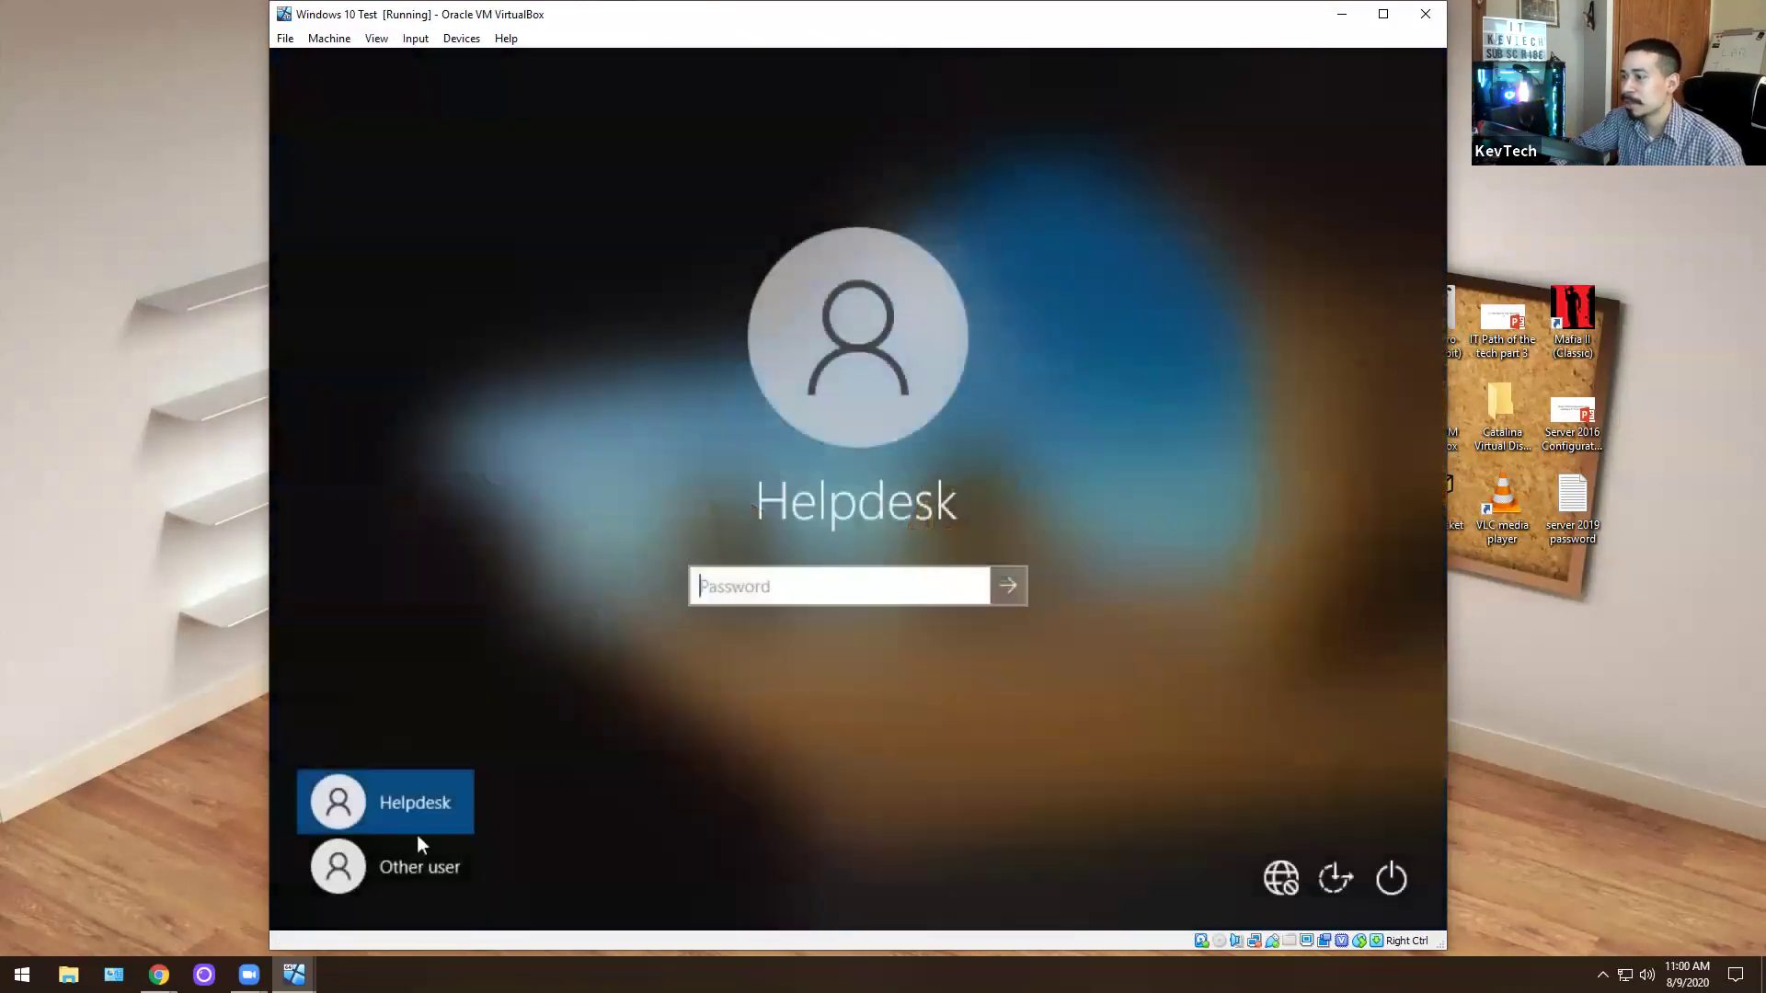
{"action": "left_click", "coordinate": [411, 860]}
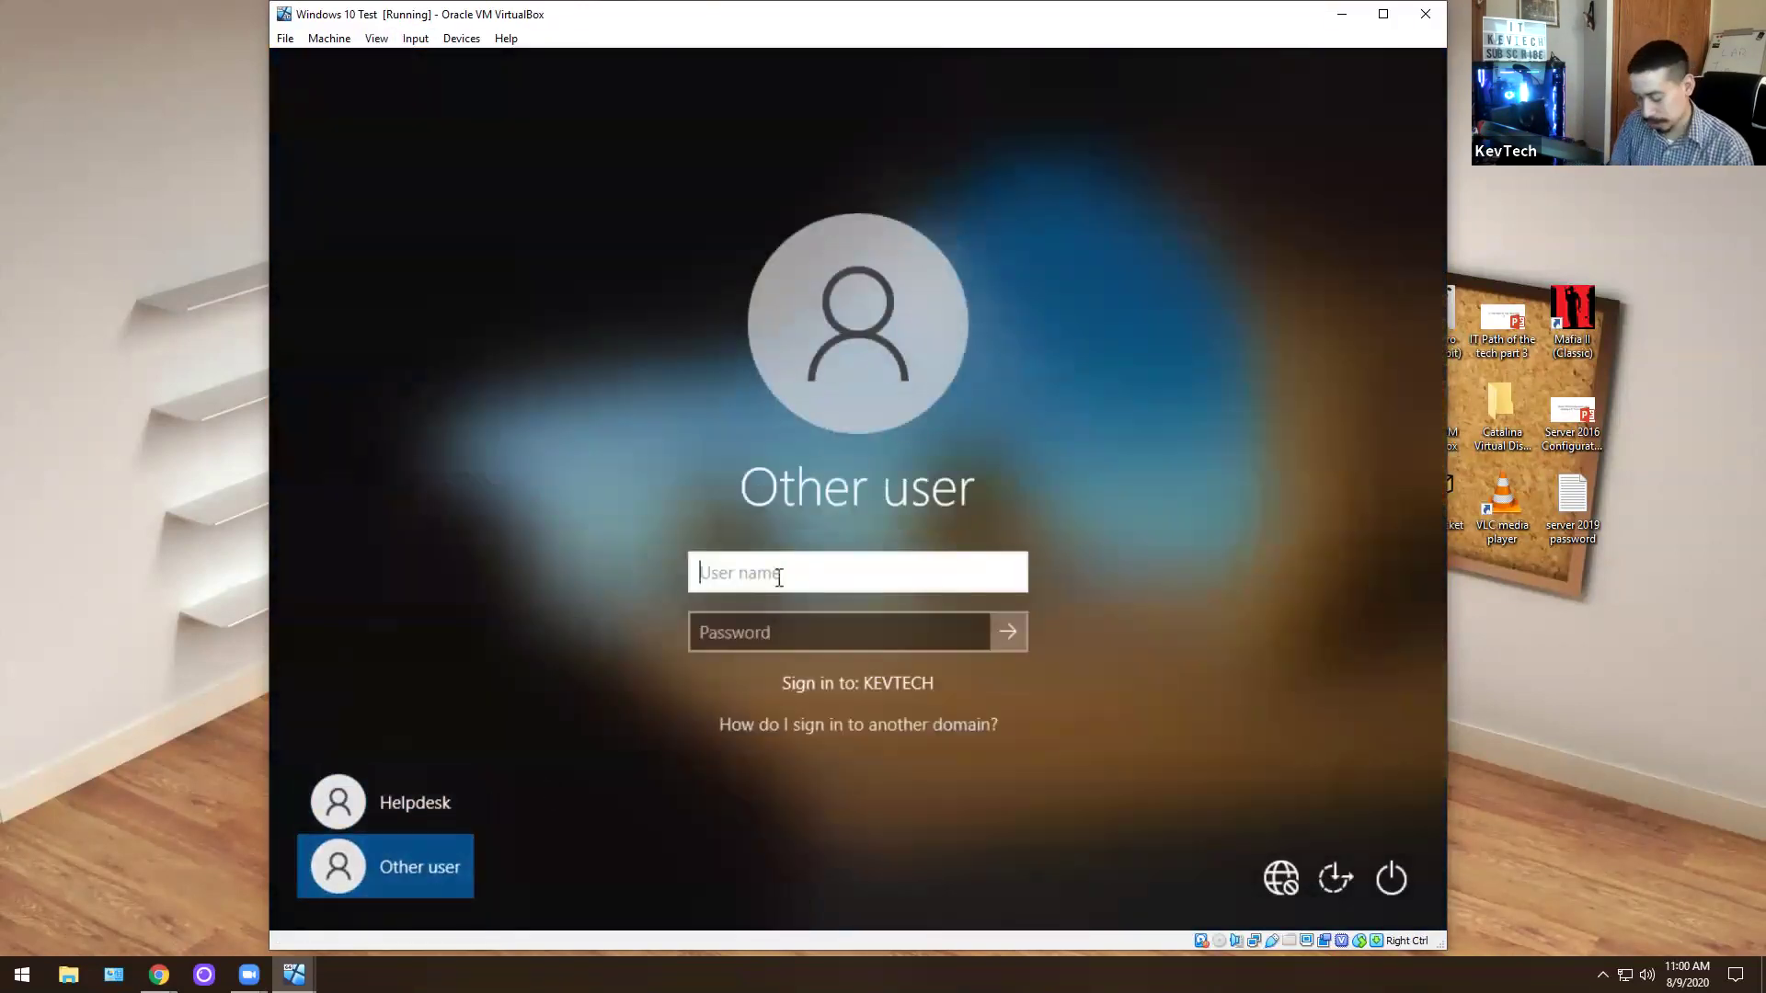
{"action": "type", "text": "jsmith"}
{"action": "key", "text": "Tab"}
{"action": "type", "text": "**********"}
{"action": "key", "text": "Return"}
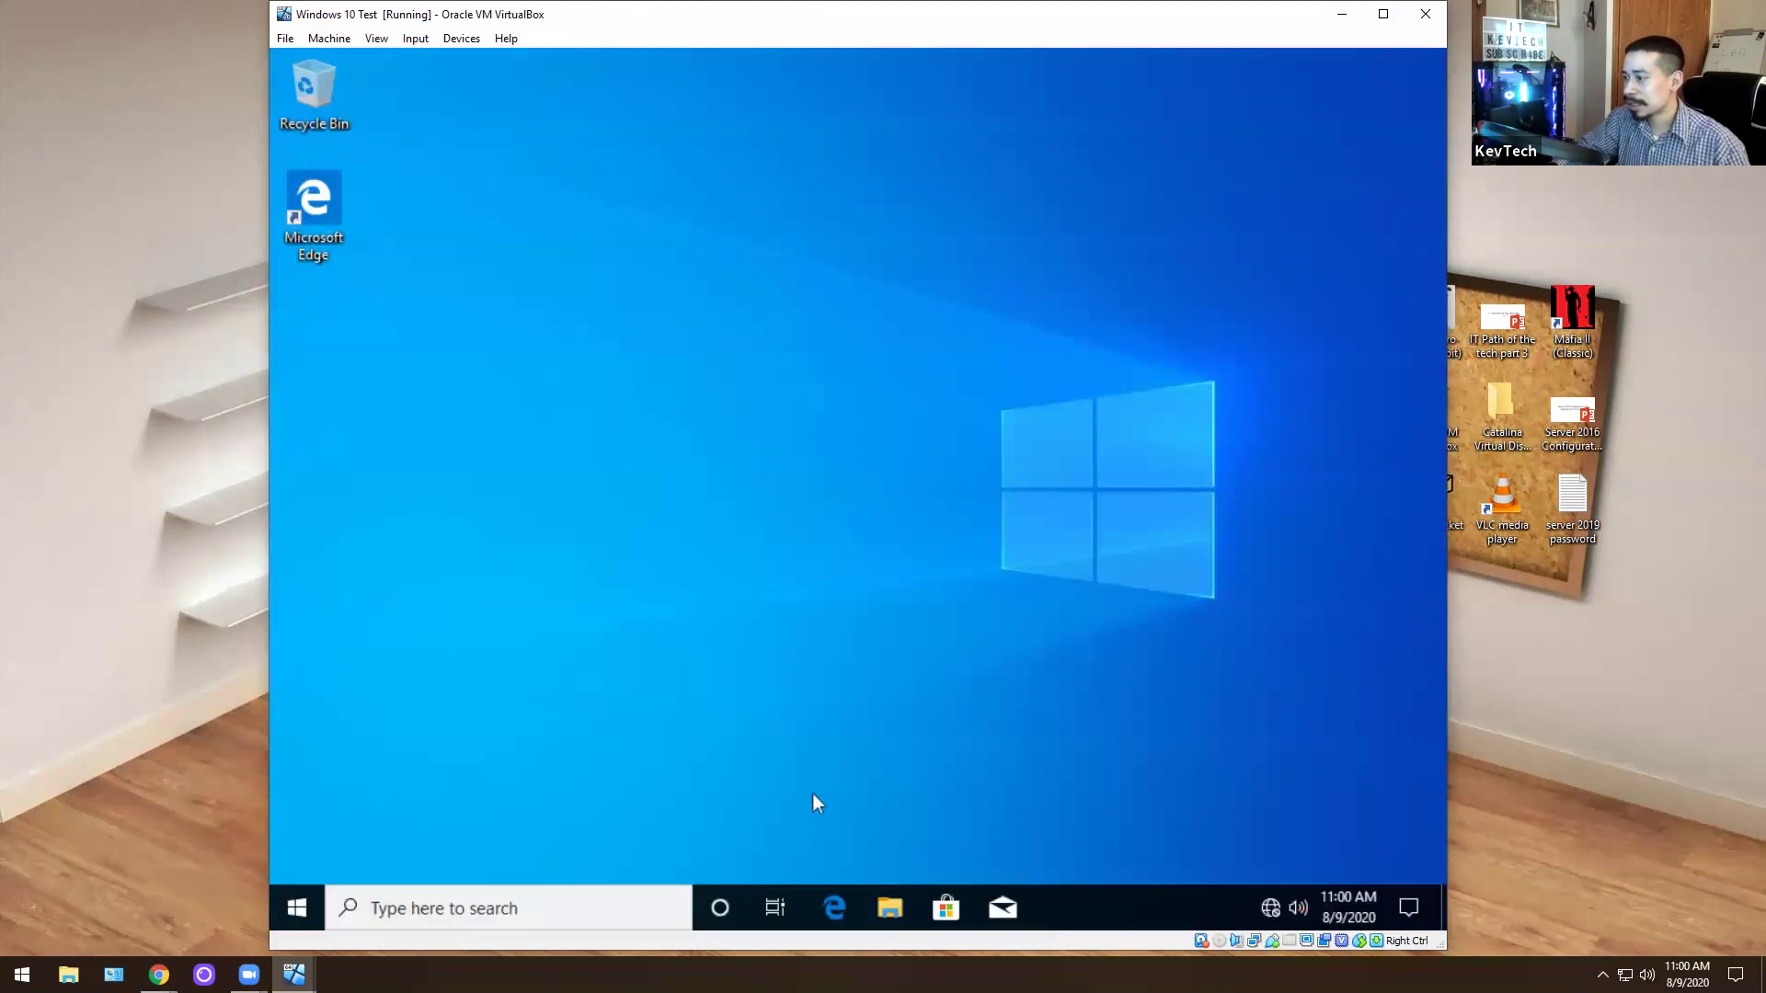
Open This PC in File Explorer, check the mapped home (H:) network drive, and dismiss the password-expiry notification
{"action": "left_click", "coordinate": [897, 905]}
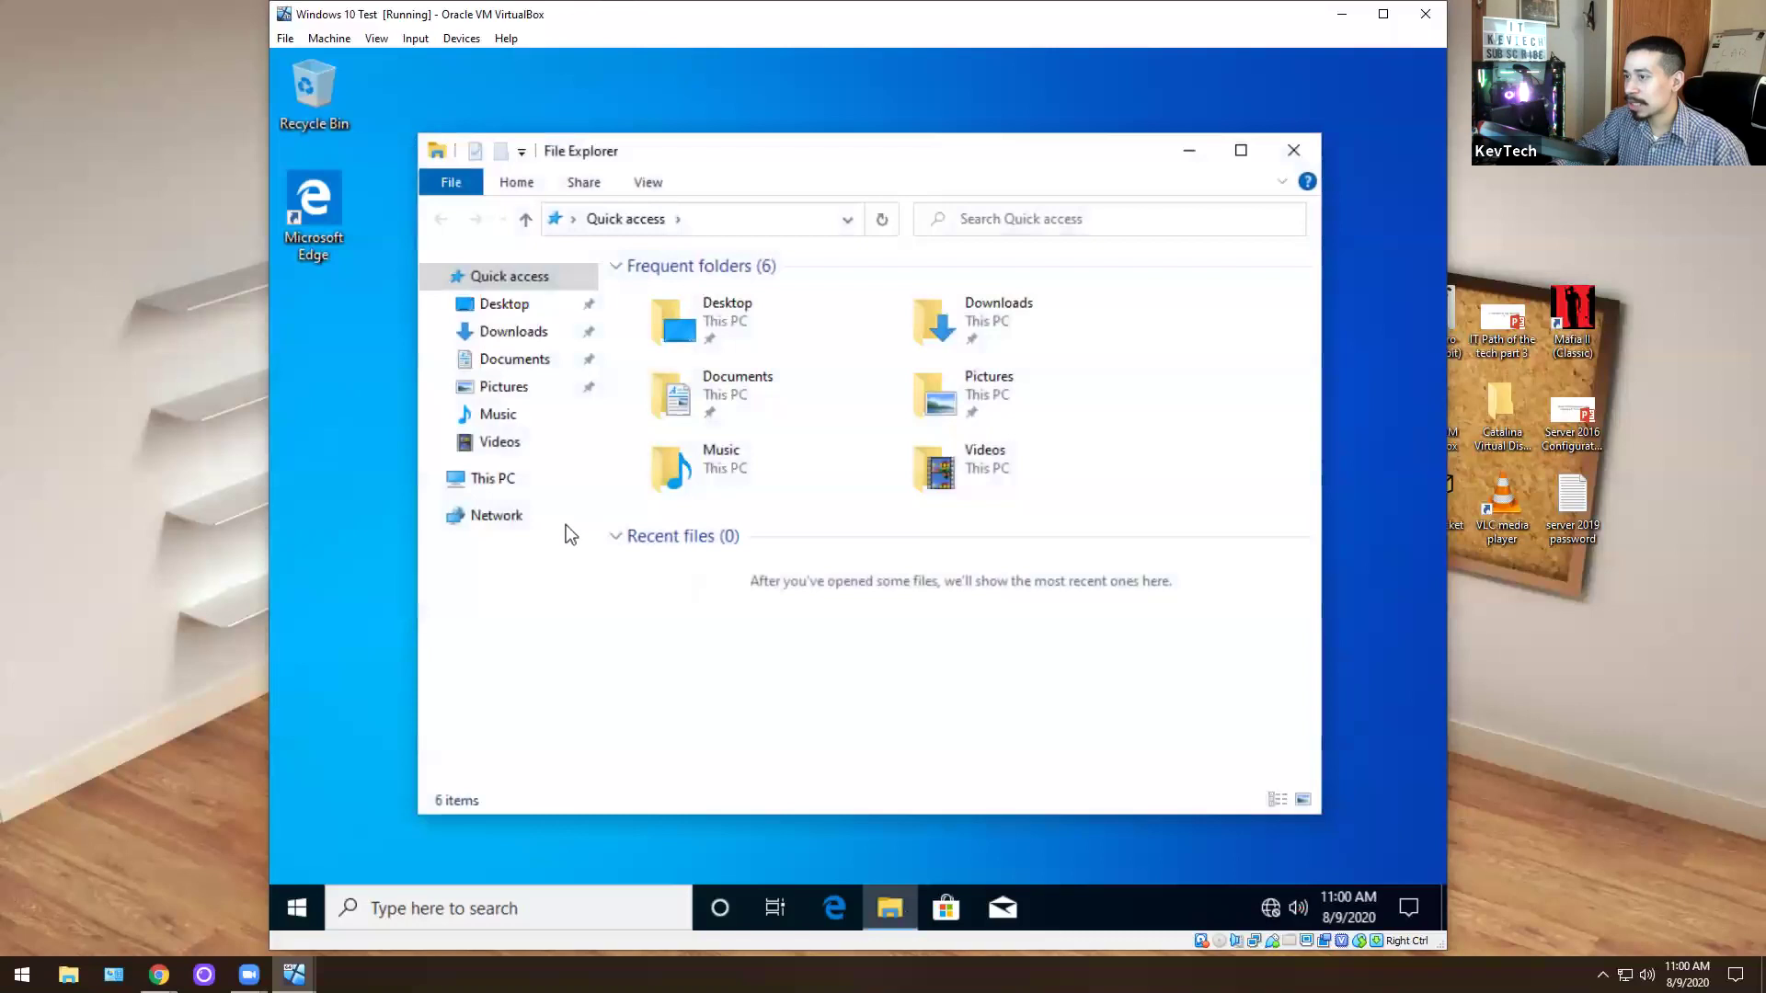
{"action": "left_click", "coordinate": [487, 478]}
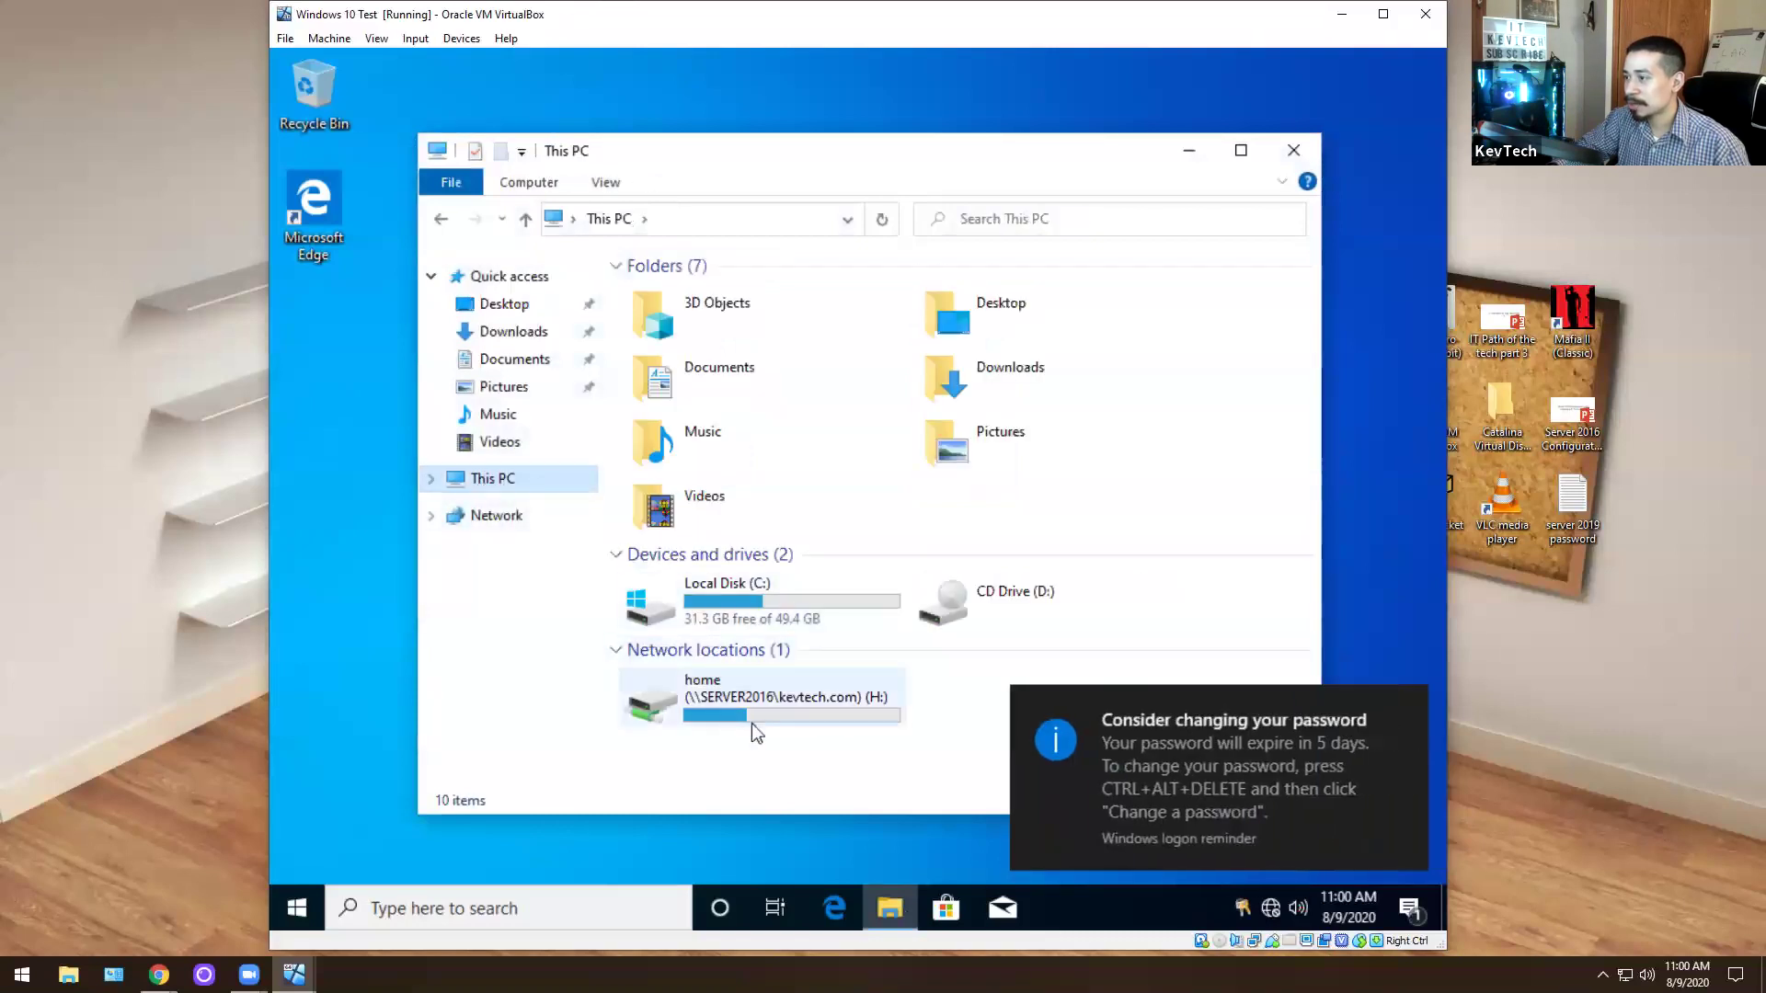
{"action": "left_click", "coordinate": [807, 723]}
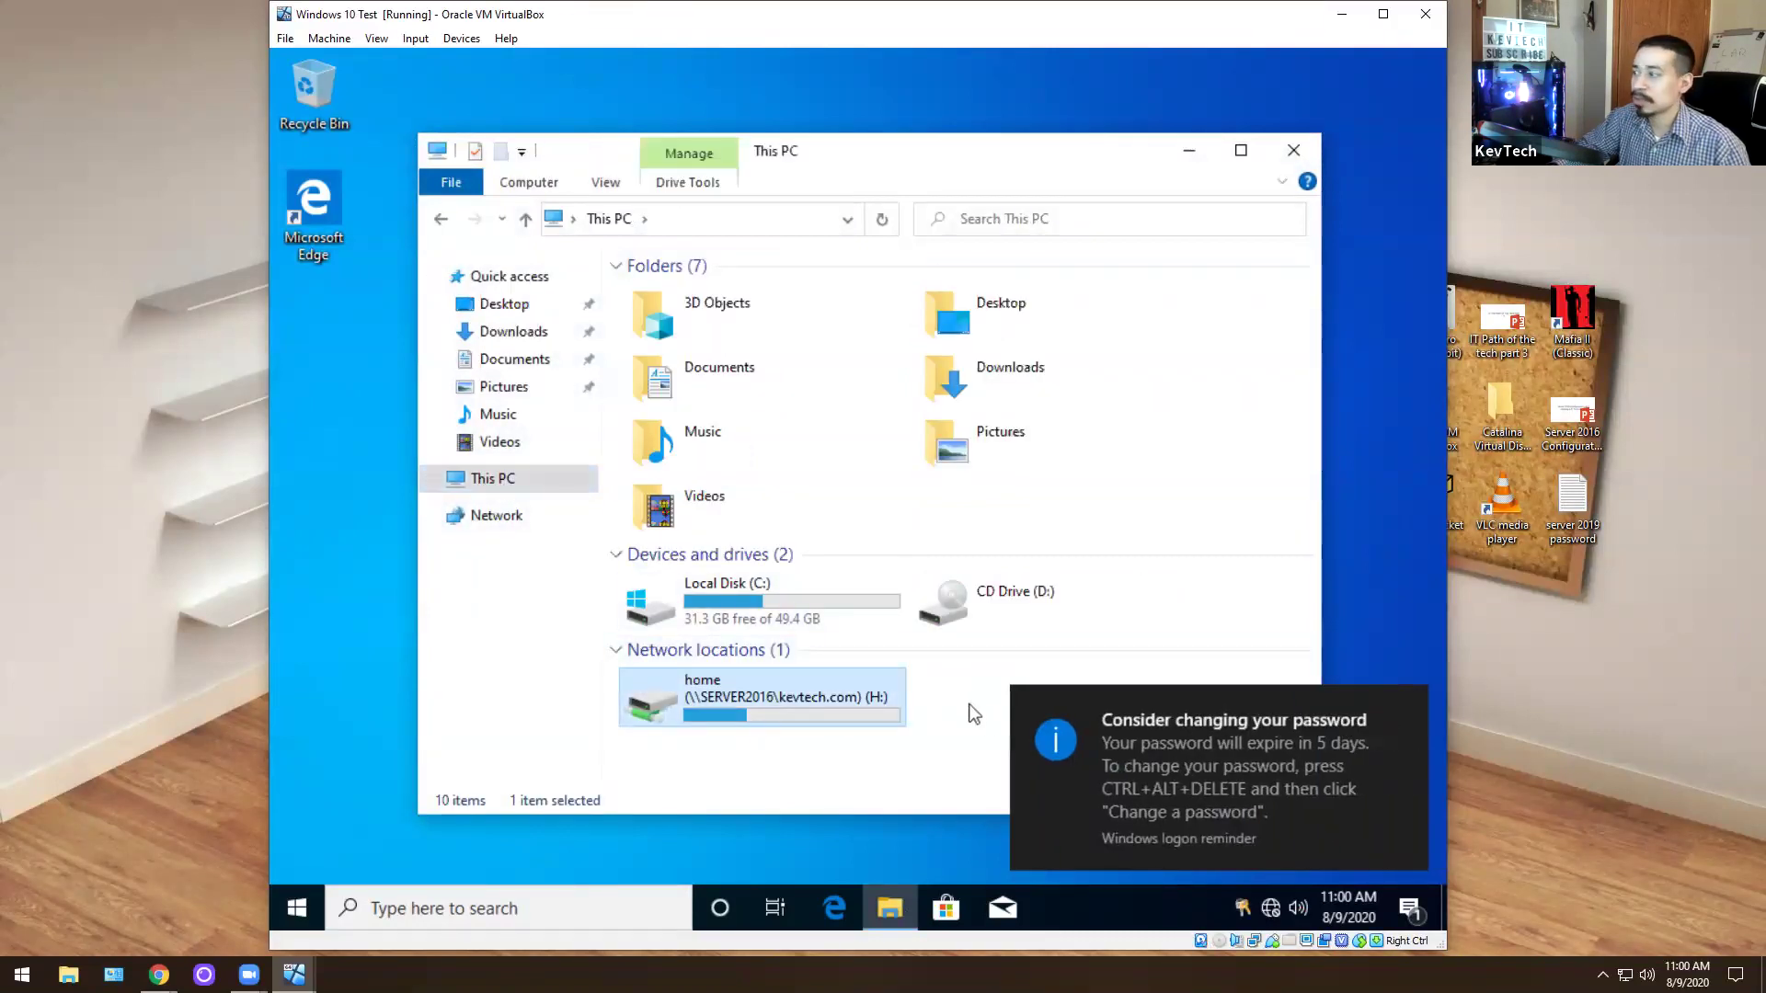
{"action": "left_click", "coordinate": [1293, 716]}
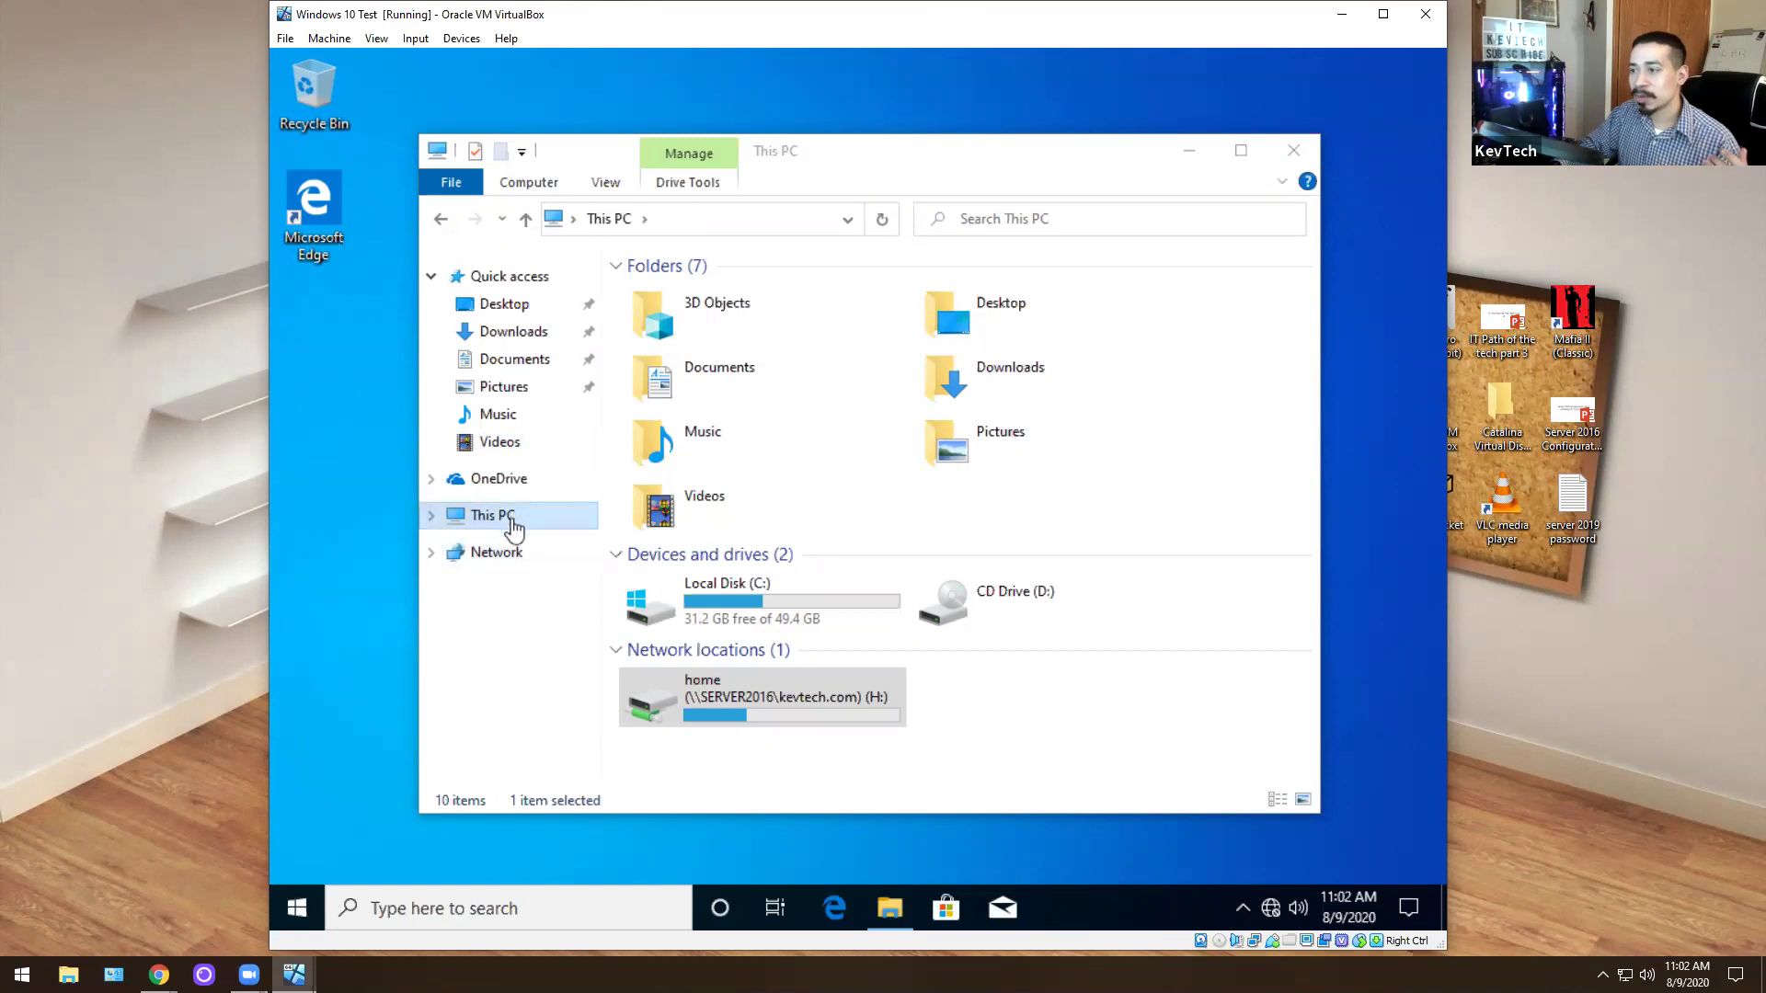
Open the home (H:) network drive and view the backed-up printers and Capture screenshots, closing each image after viewing
{"action": "left_click", "coordinate": [640, 692]}
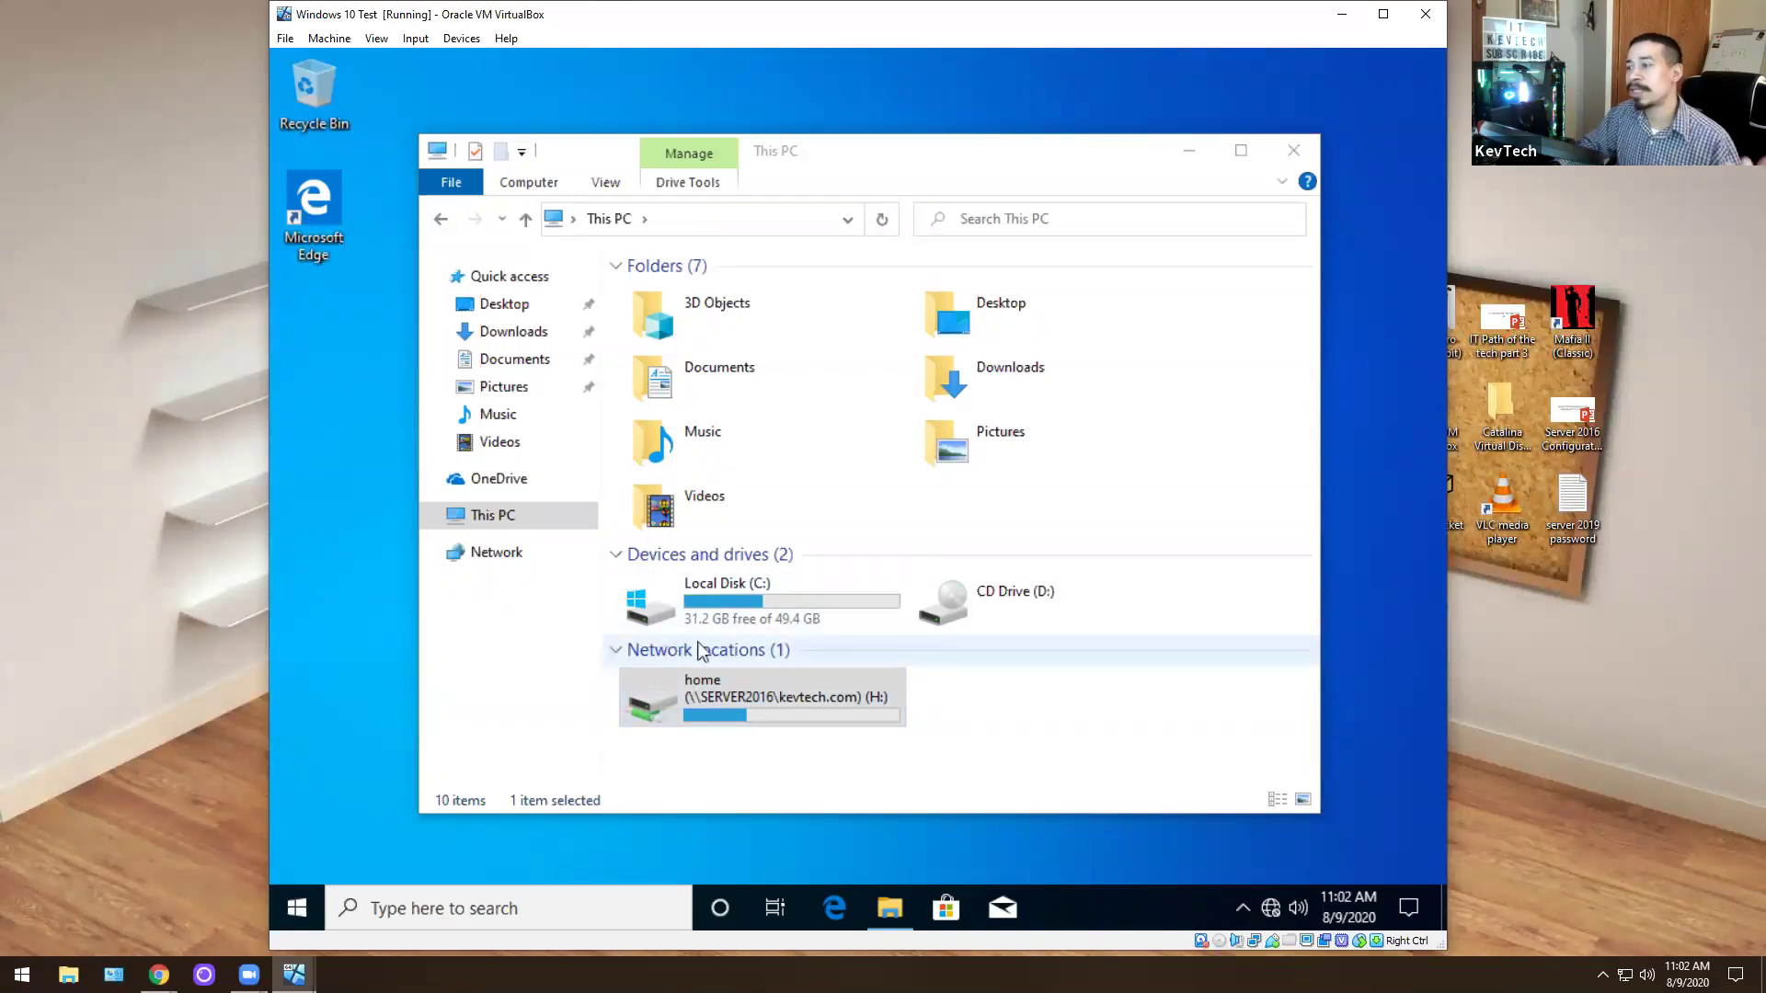
{"action": "double_click", "coordinate": [727, 708]}
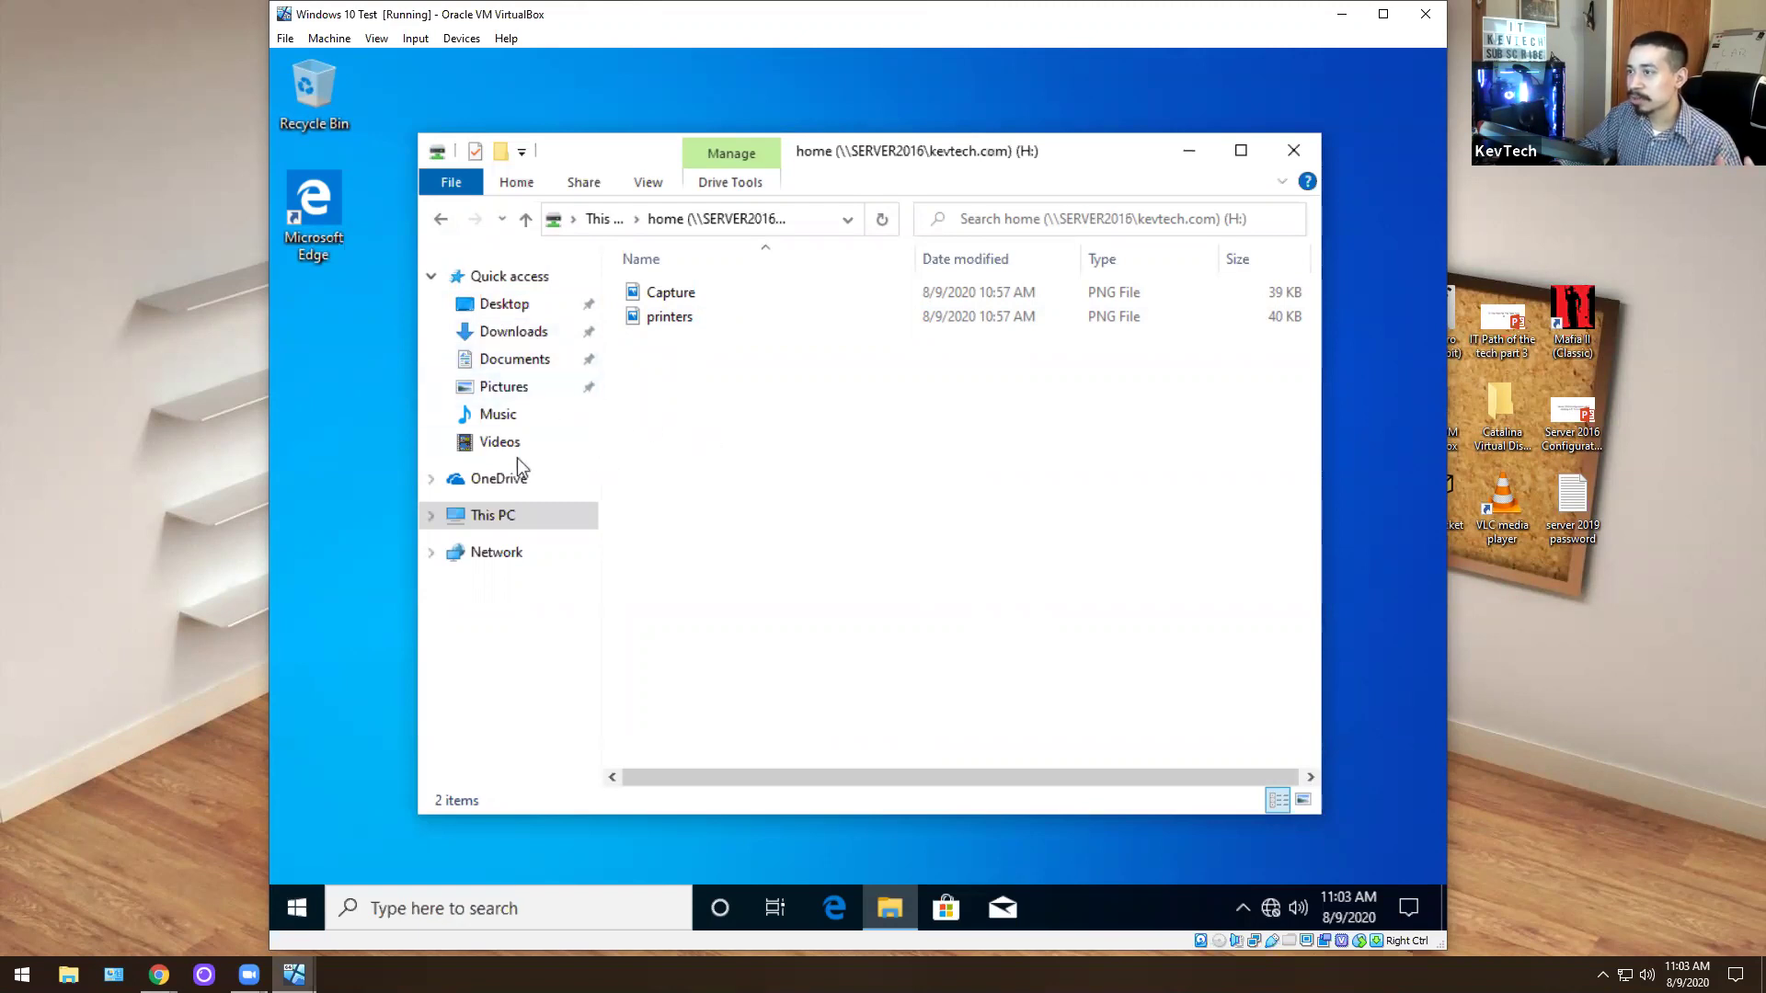
{"action": "double_click", "coordinate": [674, 327]}
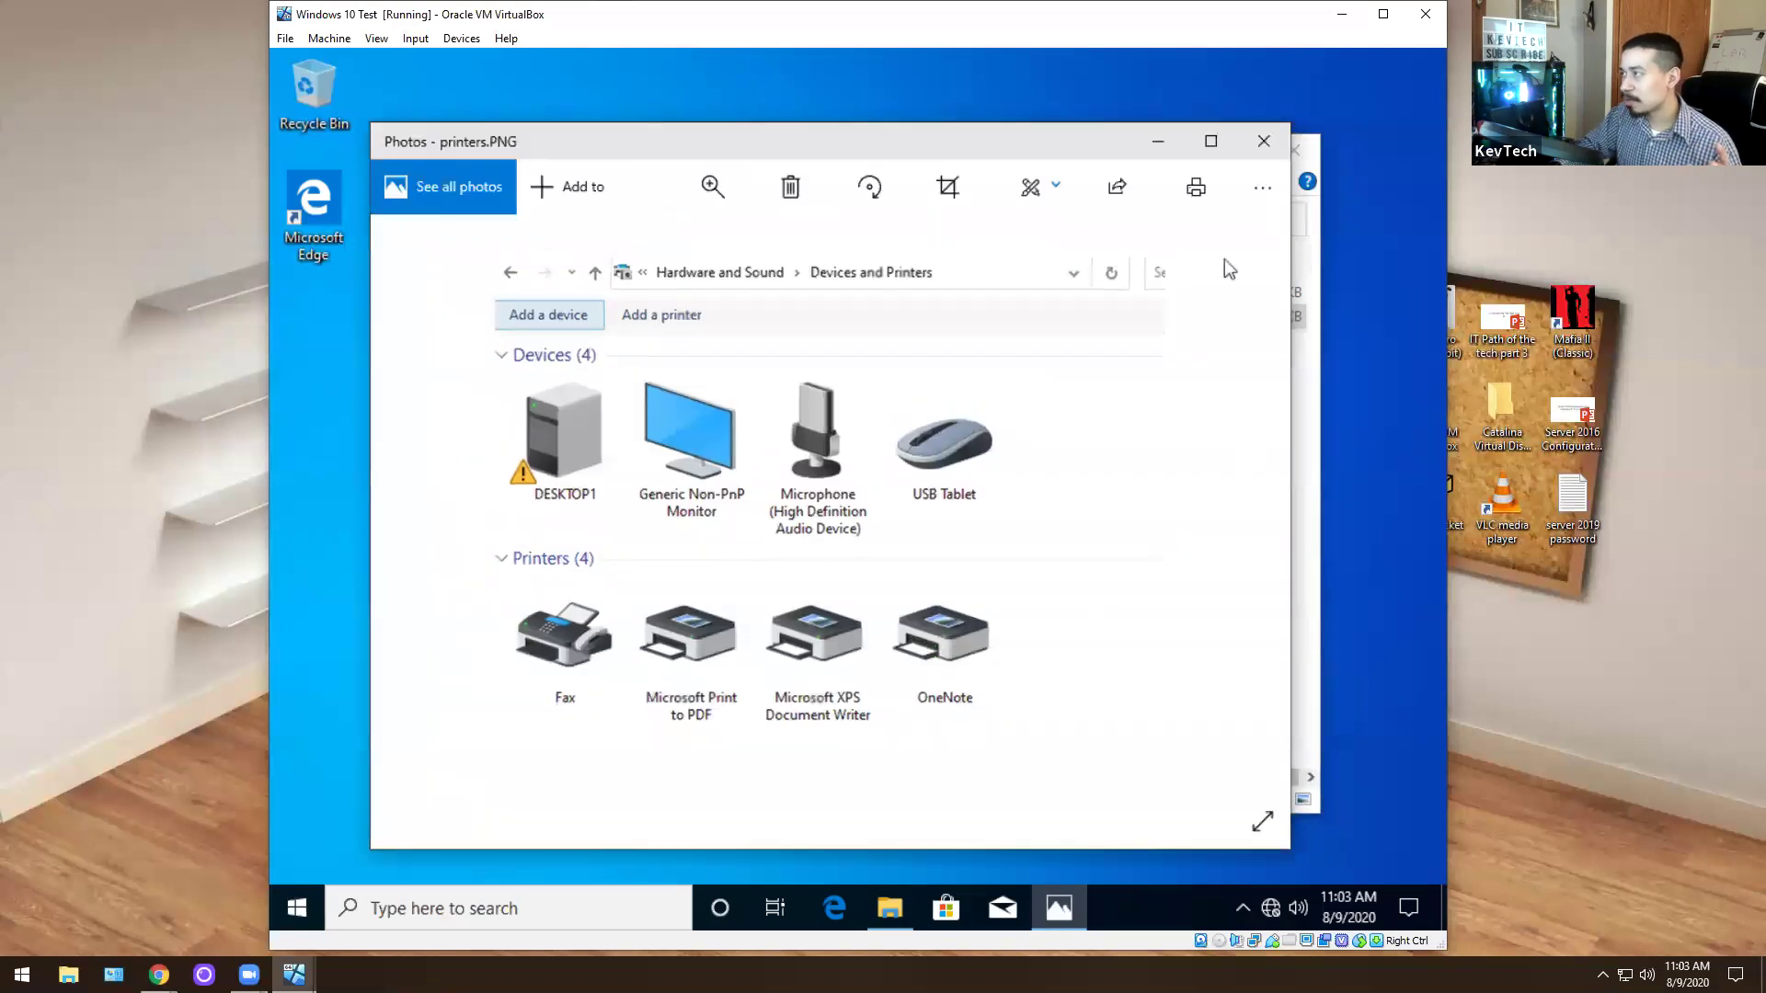
{"action": "left_click", "coordinate": [1264, 138]}
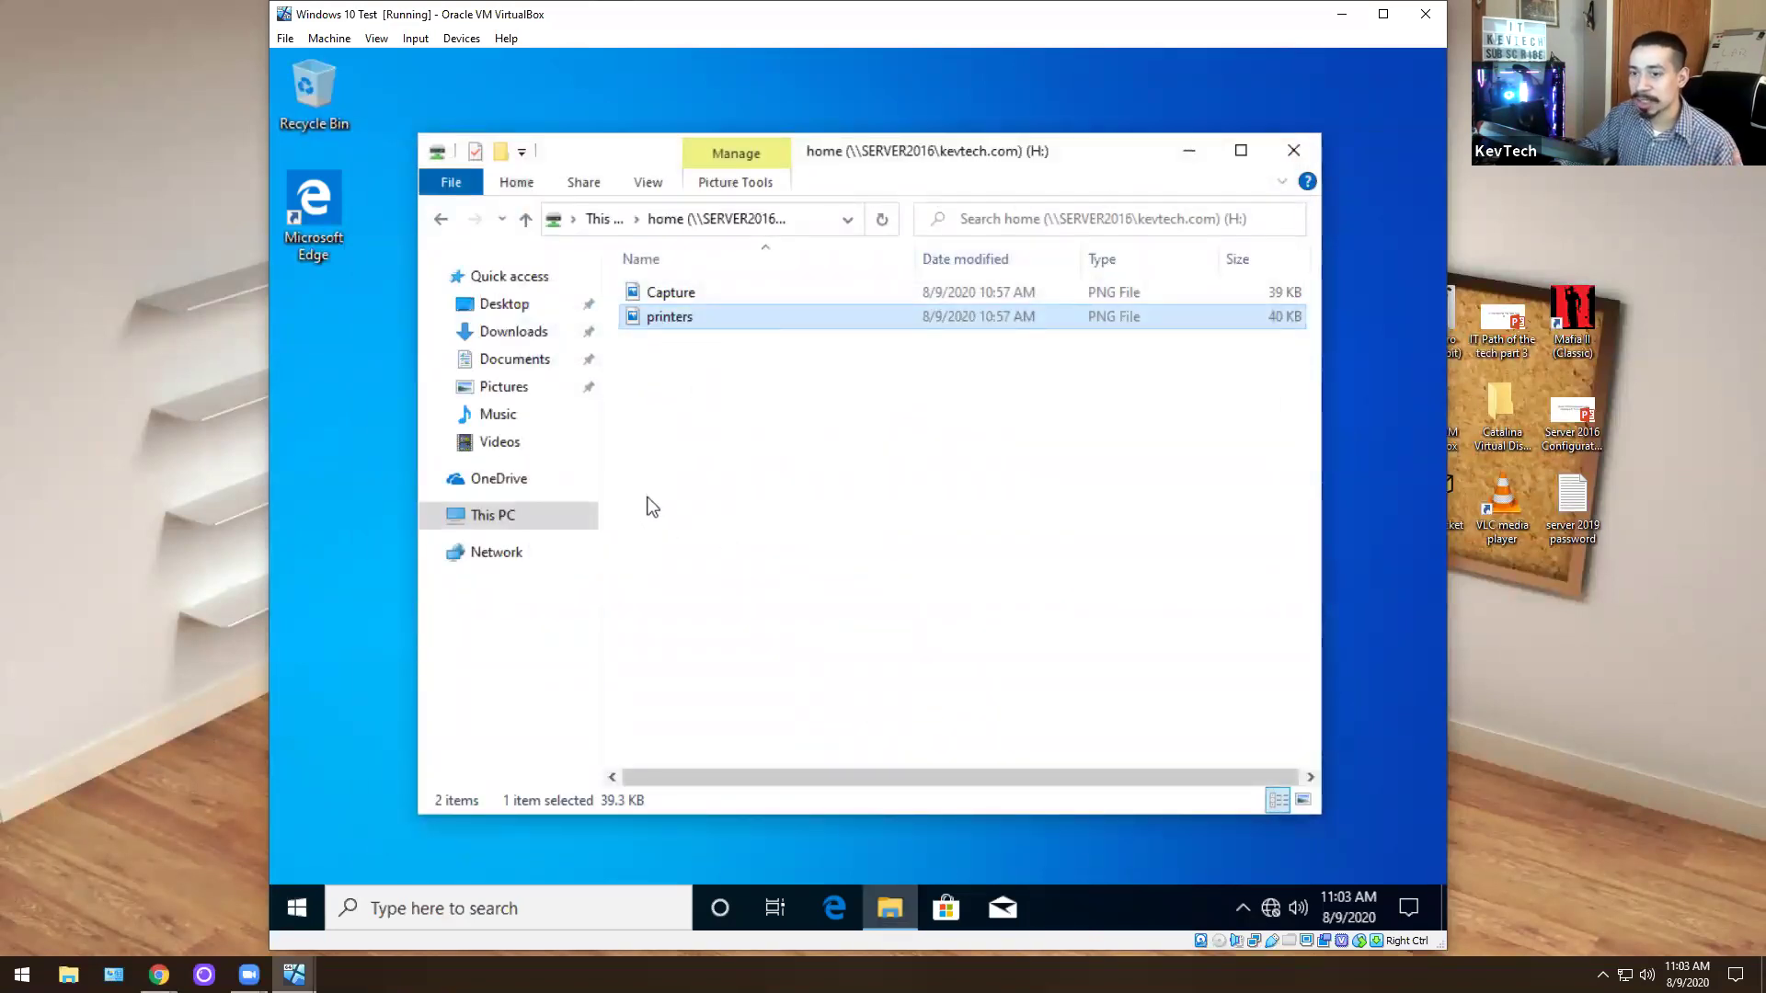
{"action": "double_click", "coordinate": [661, 293]}
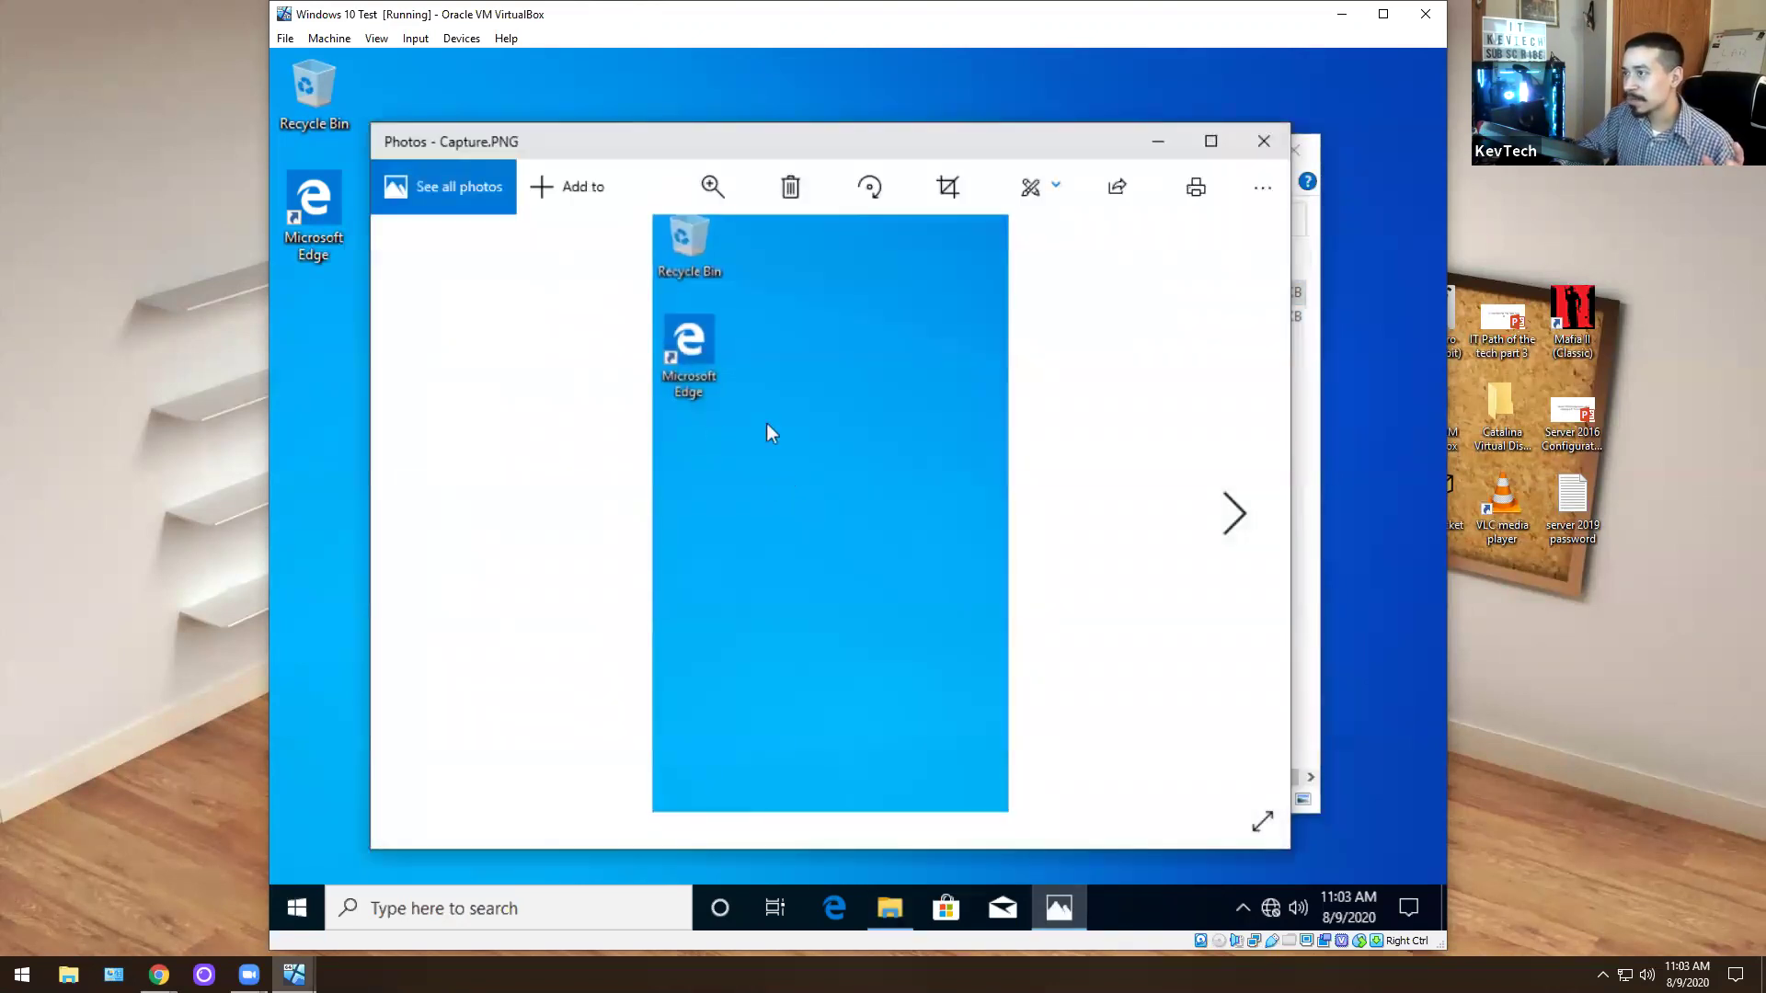
{"action": "left_click", "coordinate": [1261, 143]}
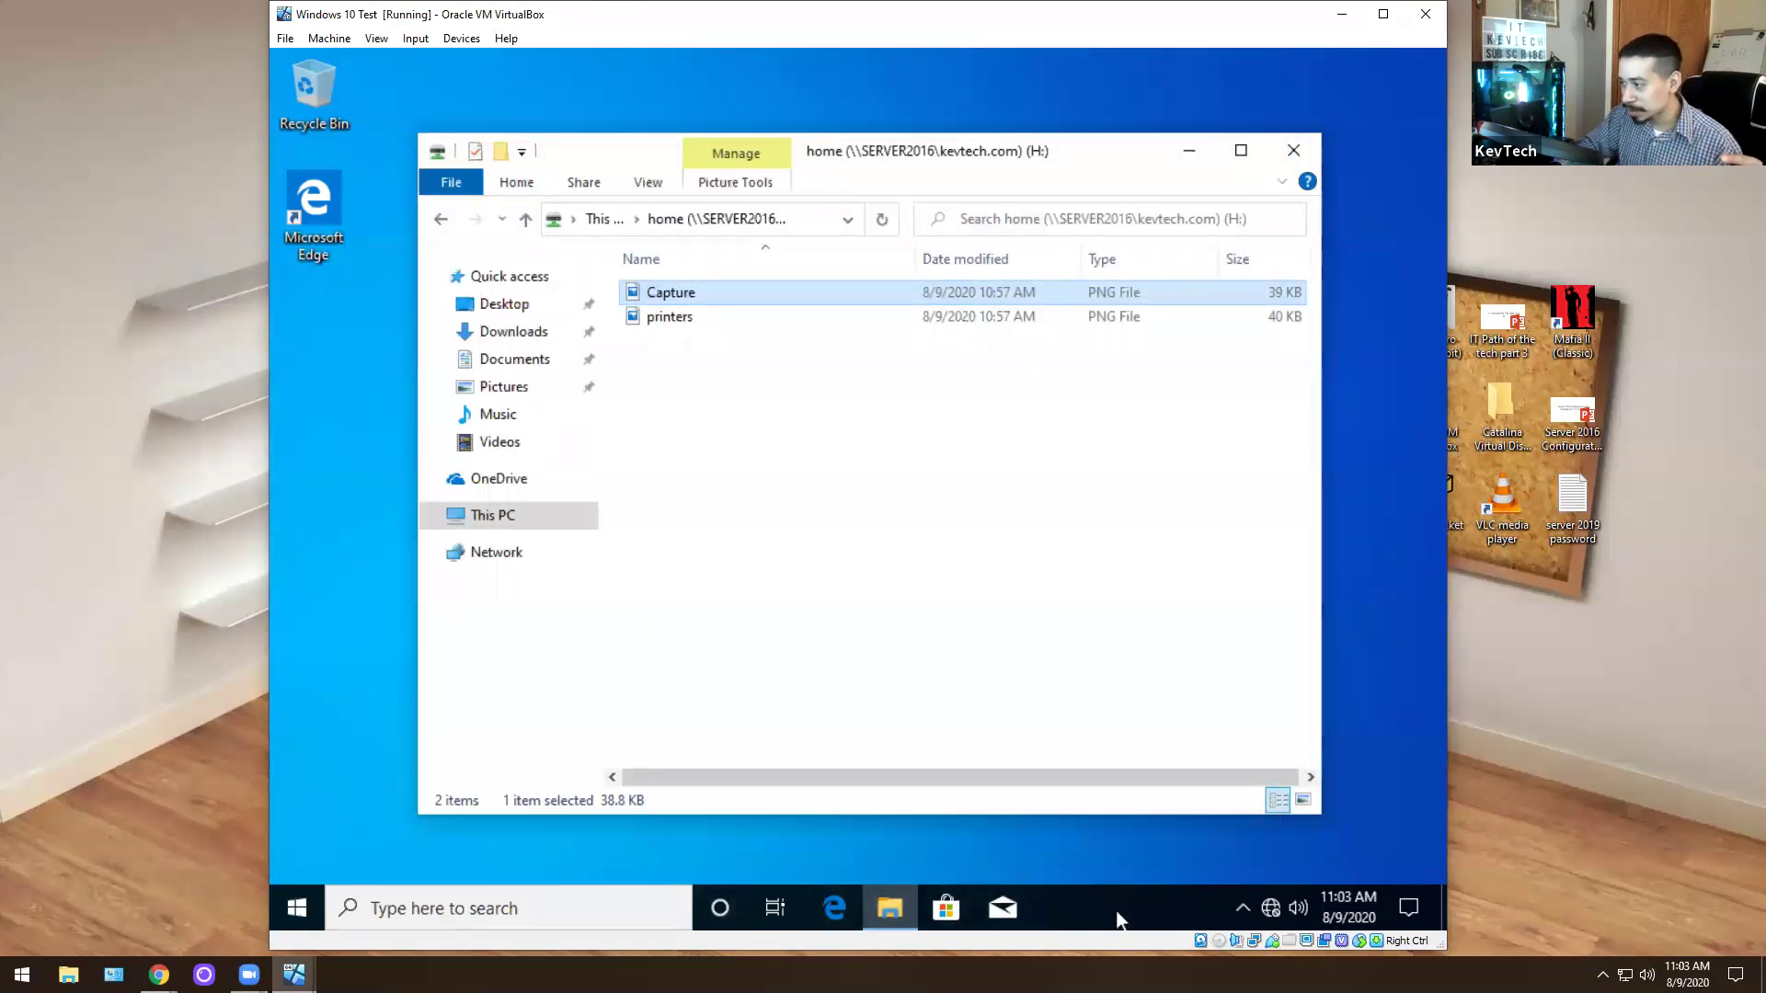
Minimize File Explorer, snip the desktop including its icons and taskbar with Snipping Tool, review the capture, and close it
{"action": "mouse_move", "coordinate": [884, 907]}
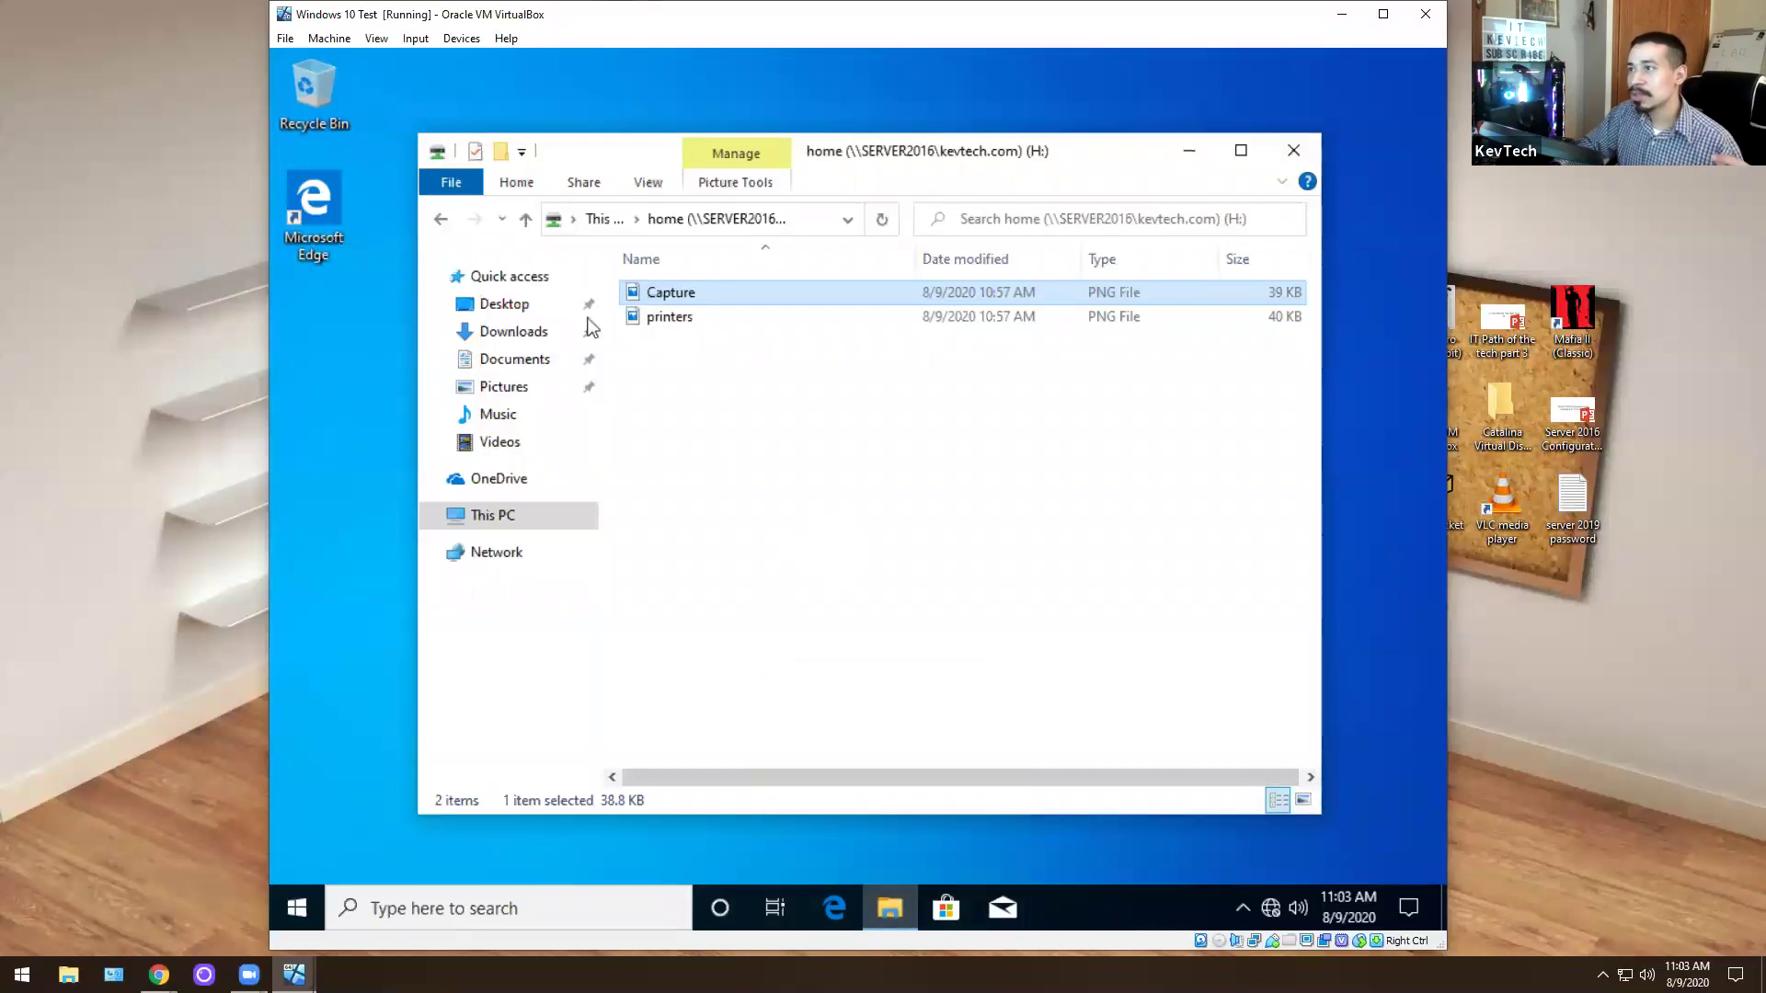
{"action": "left_click", "coordinate": [297, 907]}
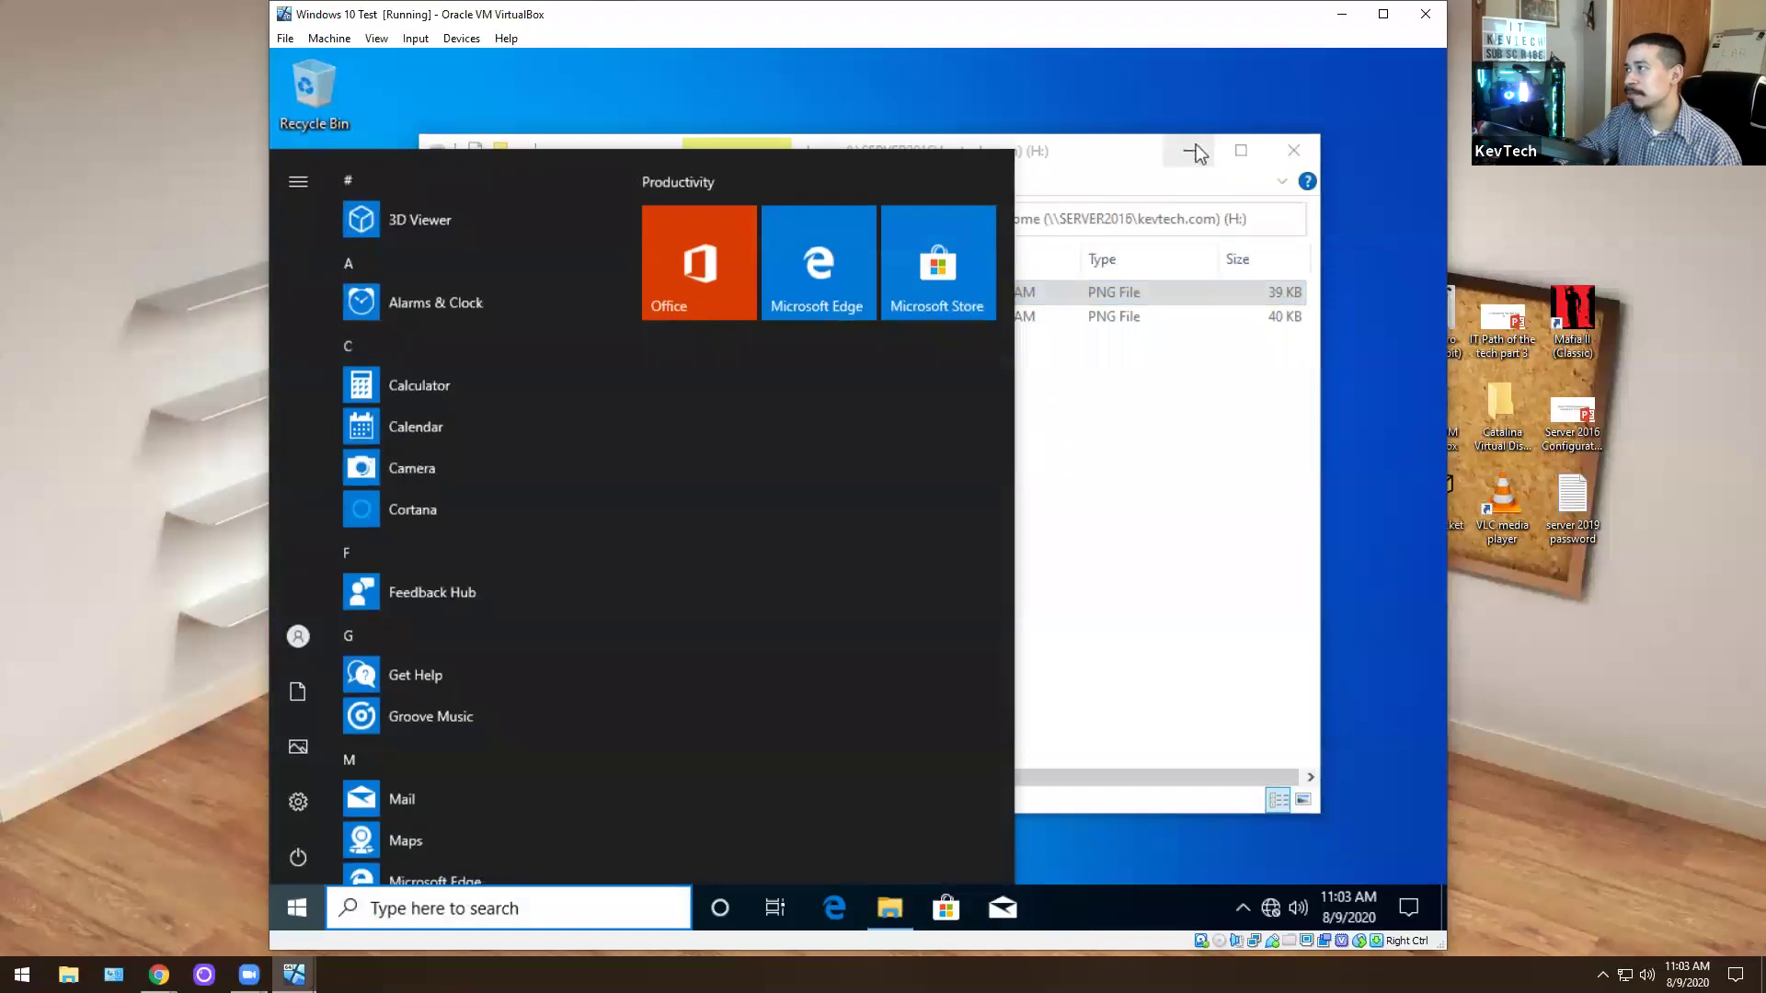
{"action": "left_click", "coordinate": [1190, 149]}
{"action": "left_click", "coordinate": [296, 909]}
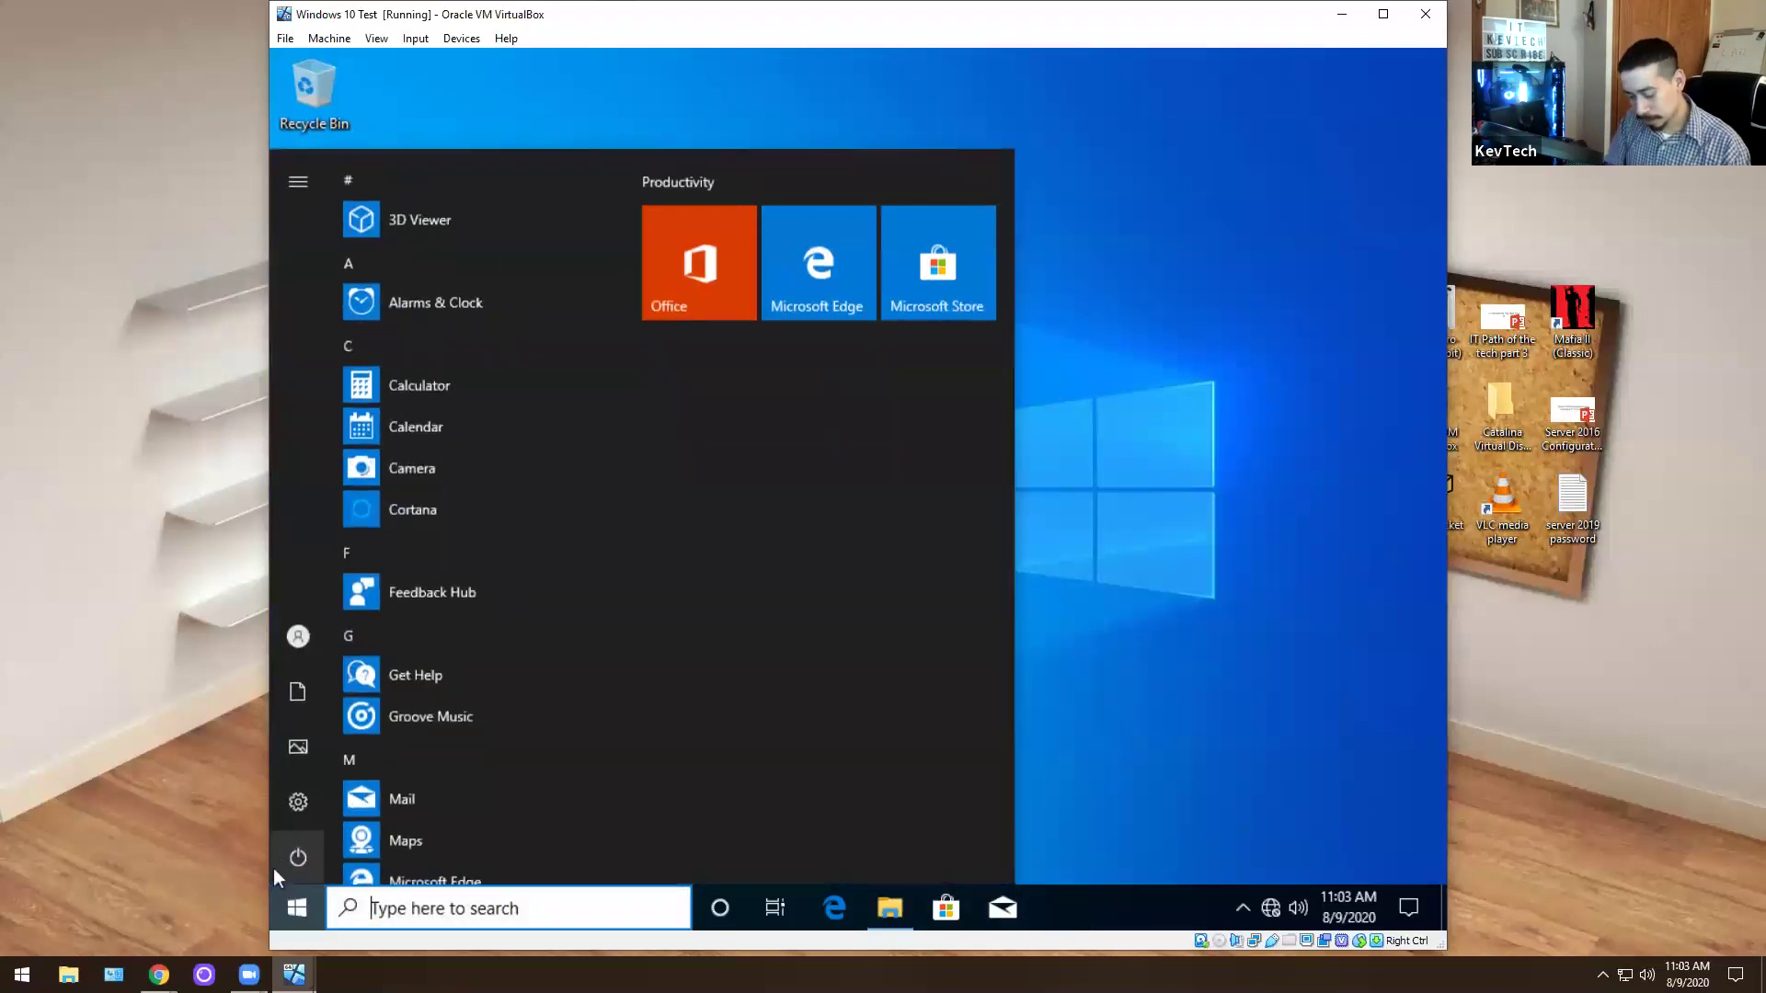
{"action": "type", "text": "sni"}
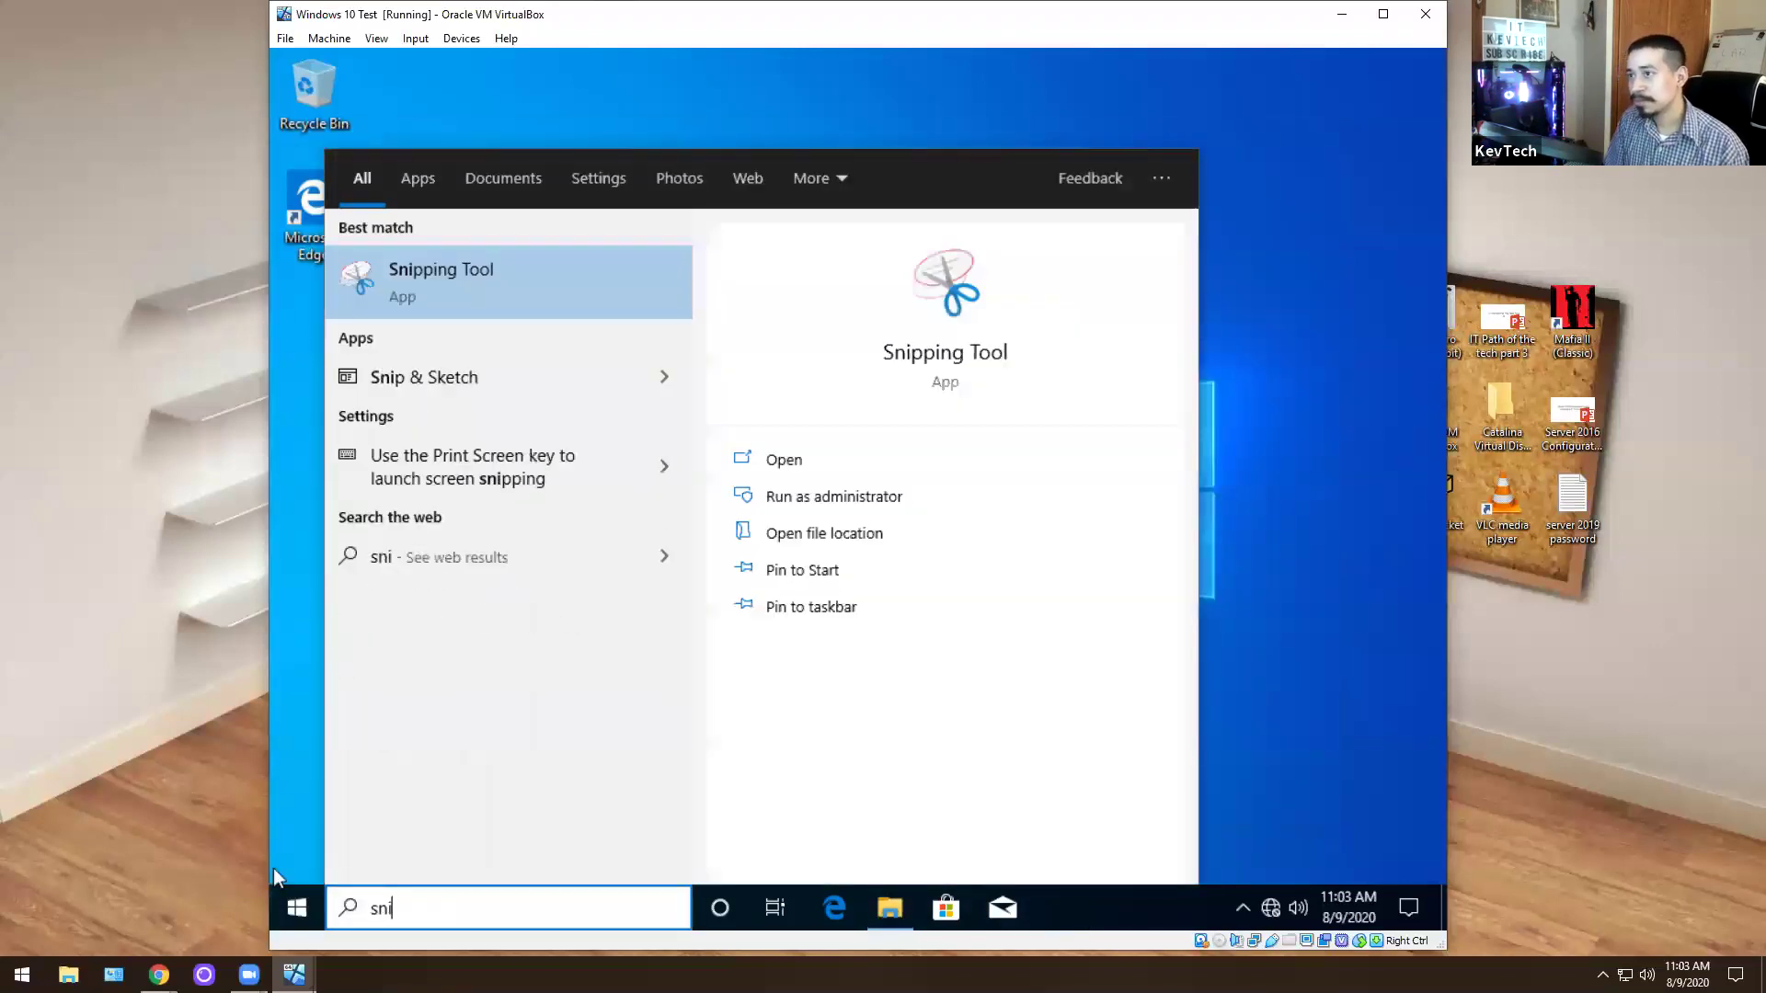
{"action": "key", "text": "Return"}
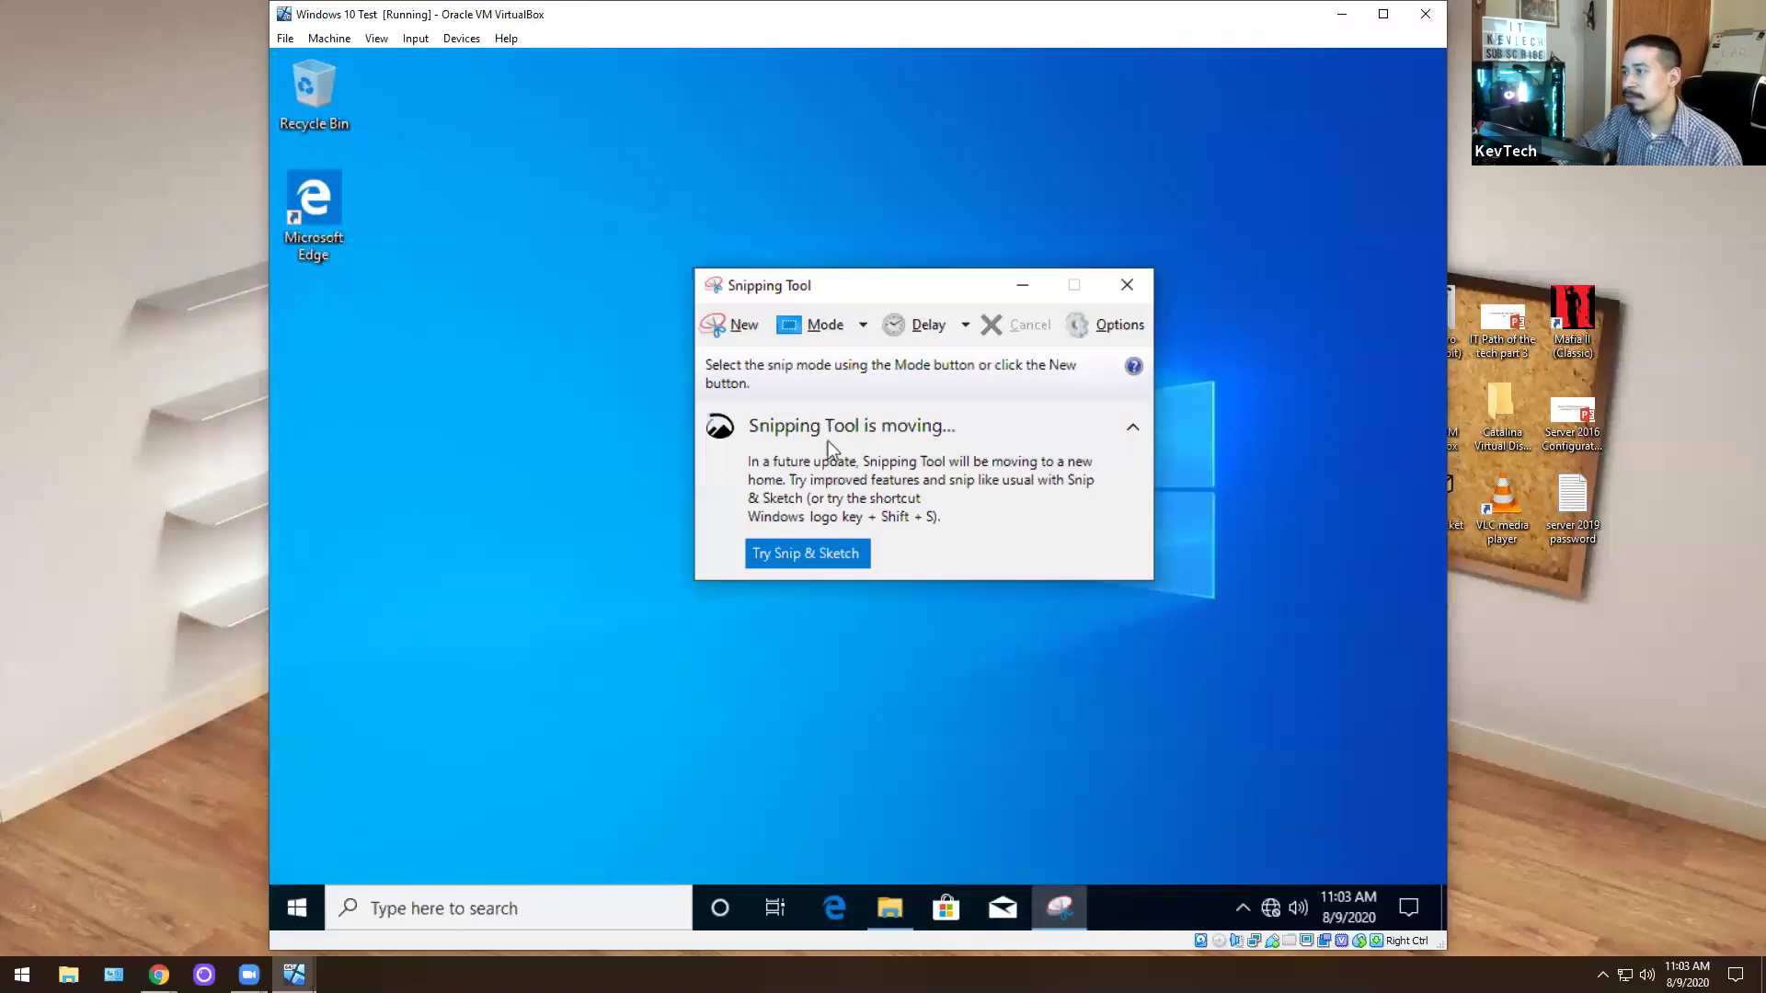
{"action": "left_click", "coordinate": [733, 325]}
{"action": "left_click_drag", "start_coordinate": [285, 52], "coordinate": [1313, 936]}
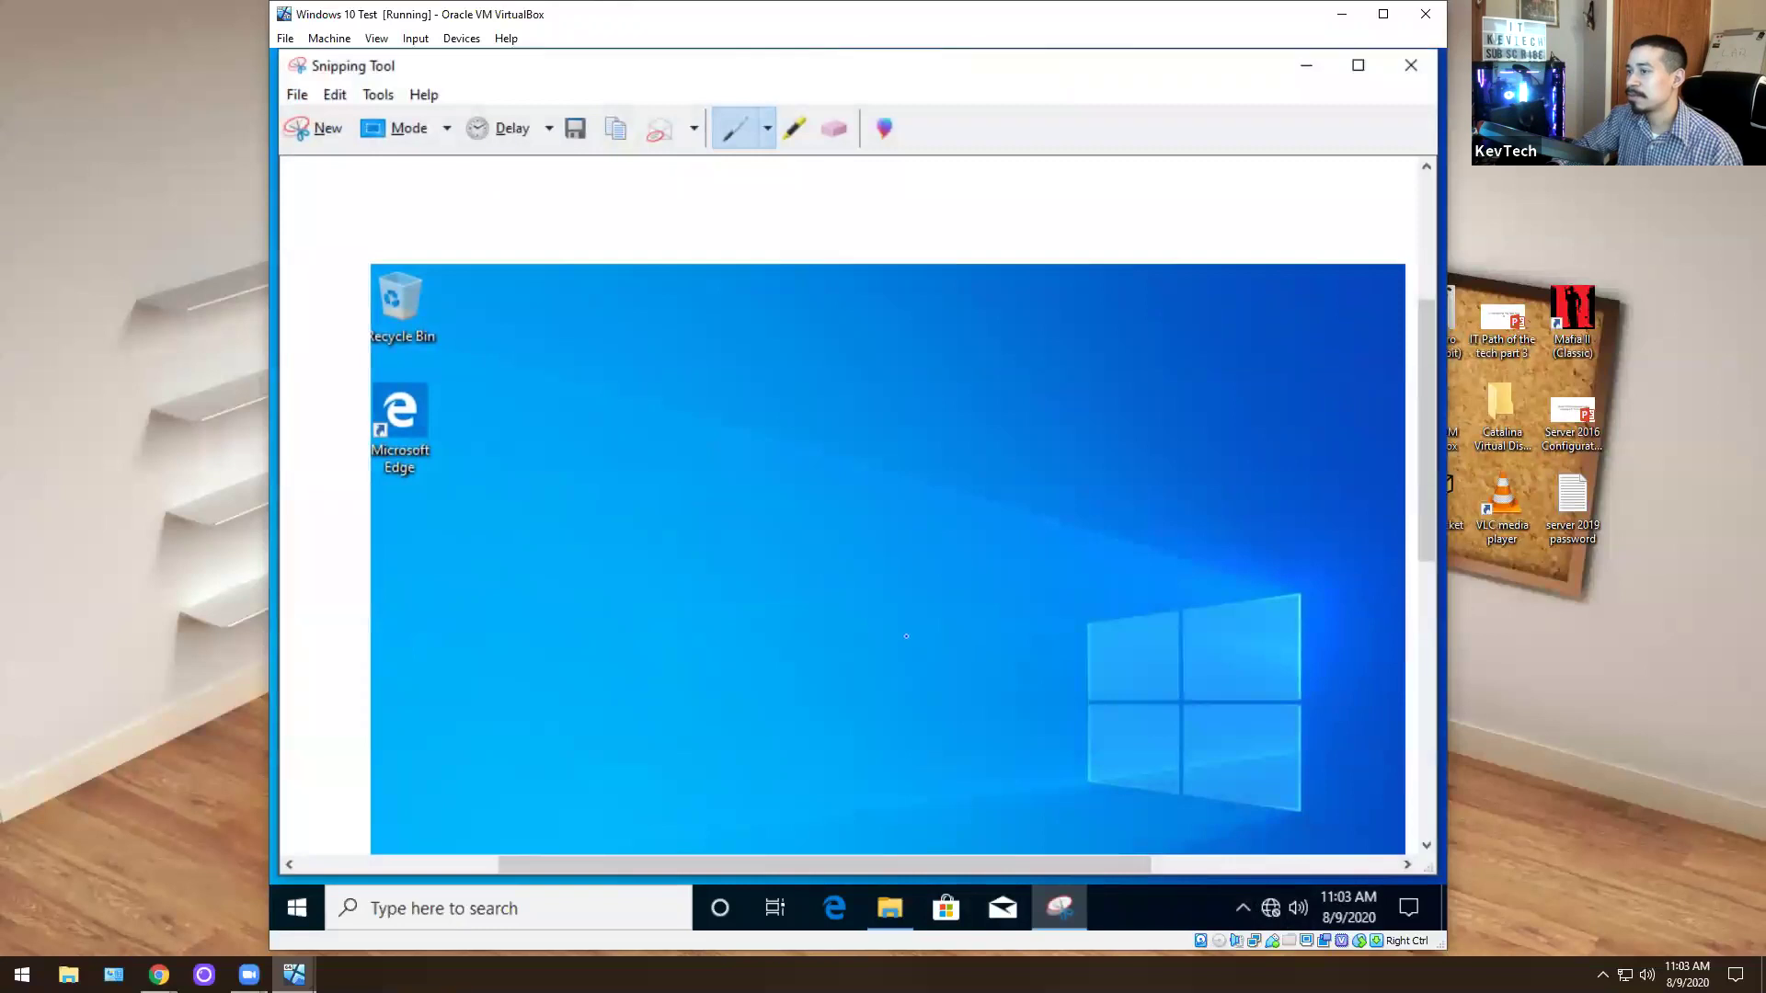
{"action": "scroll", "coordinate": [1023, 800], "scroll_direction": "down", "scroll_amount": 6}
{"action": "scroll", "coordinate": [887, 515], "scroll_direction": "up", "scroll_amount": 1}
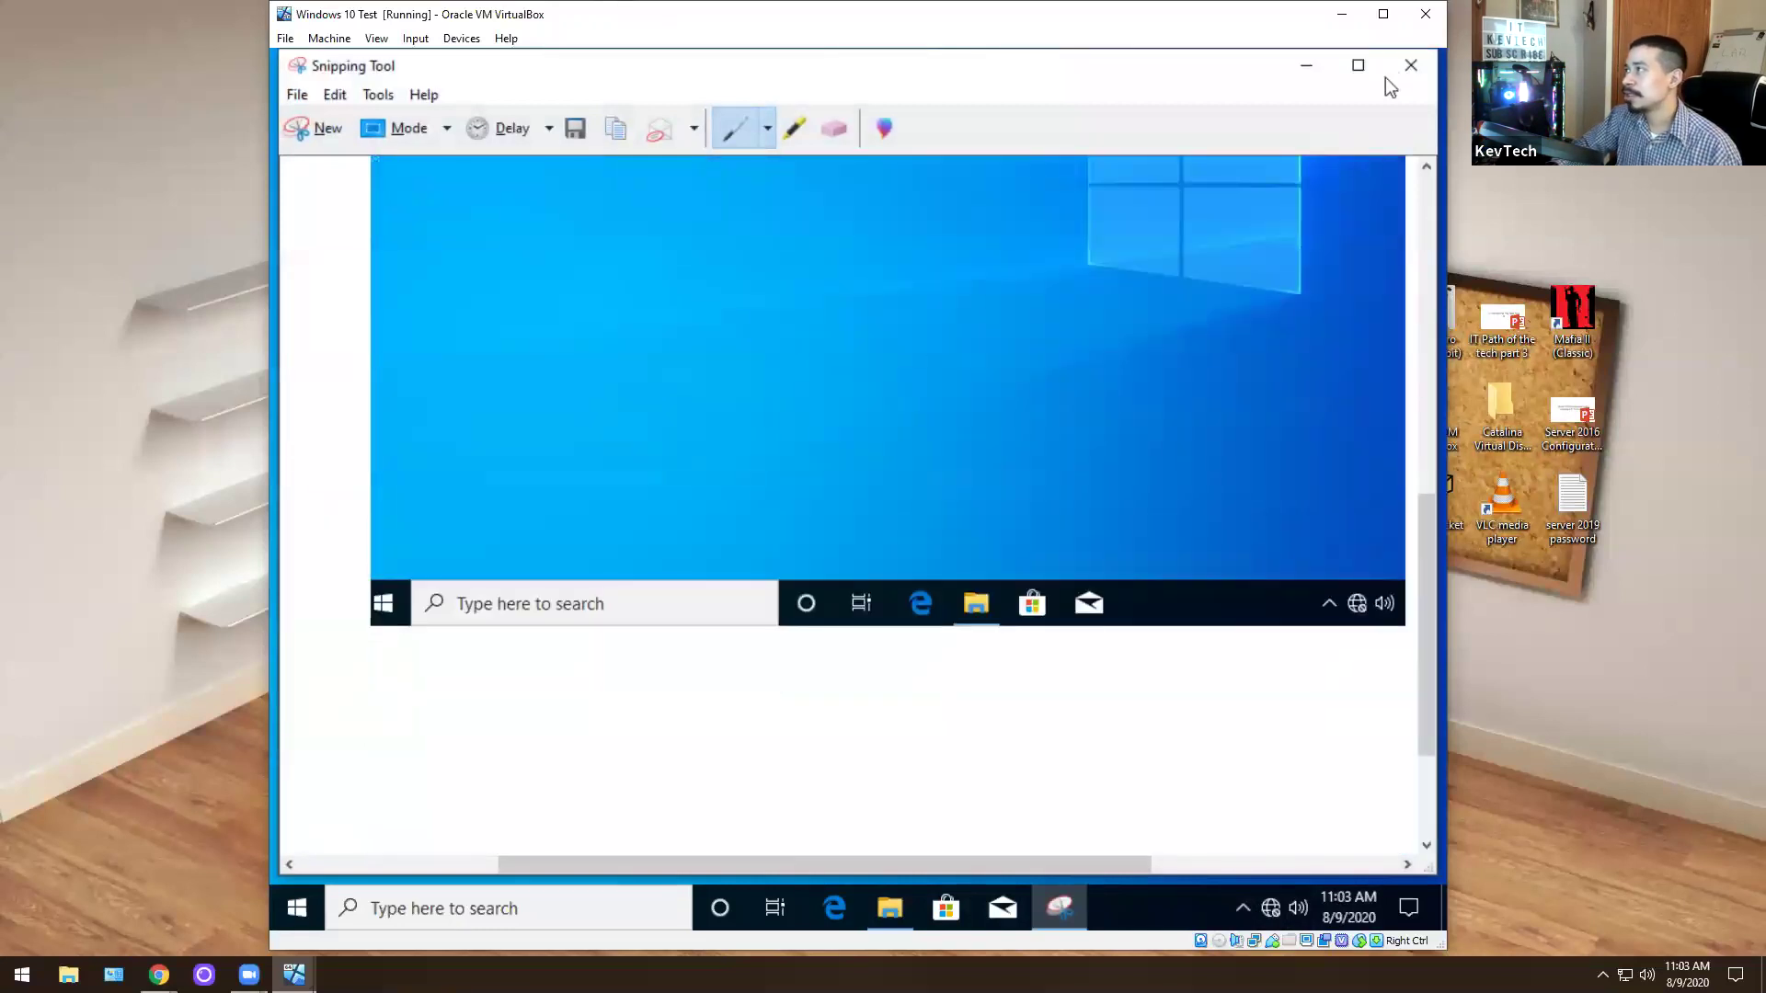
{"action": "left_click", "coordinate": [1410, 64]}
{"action": "left_click", "coordinate": [969, 485]}
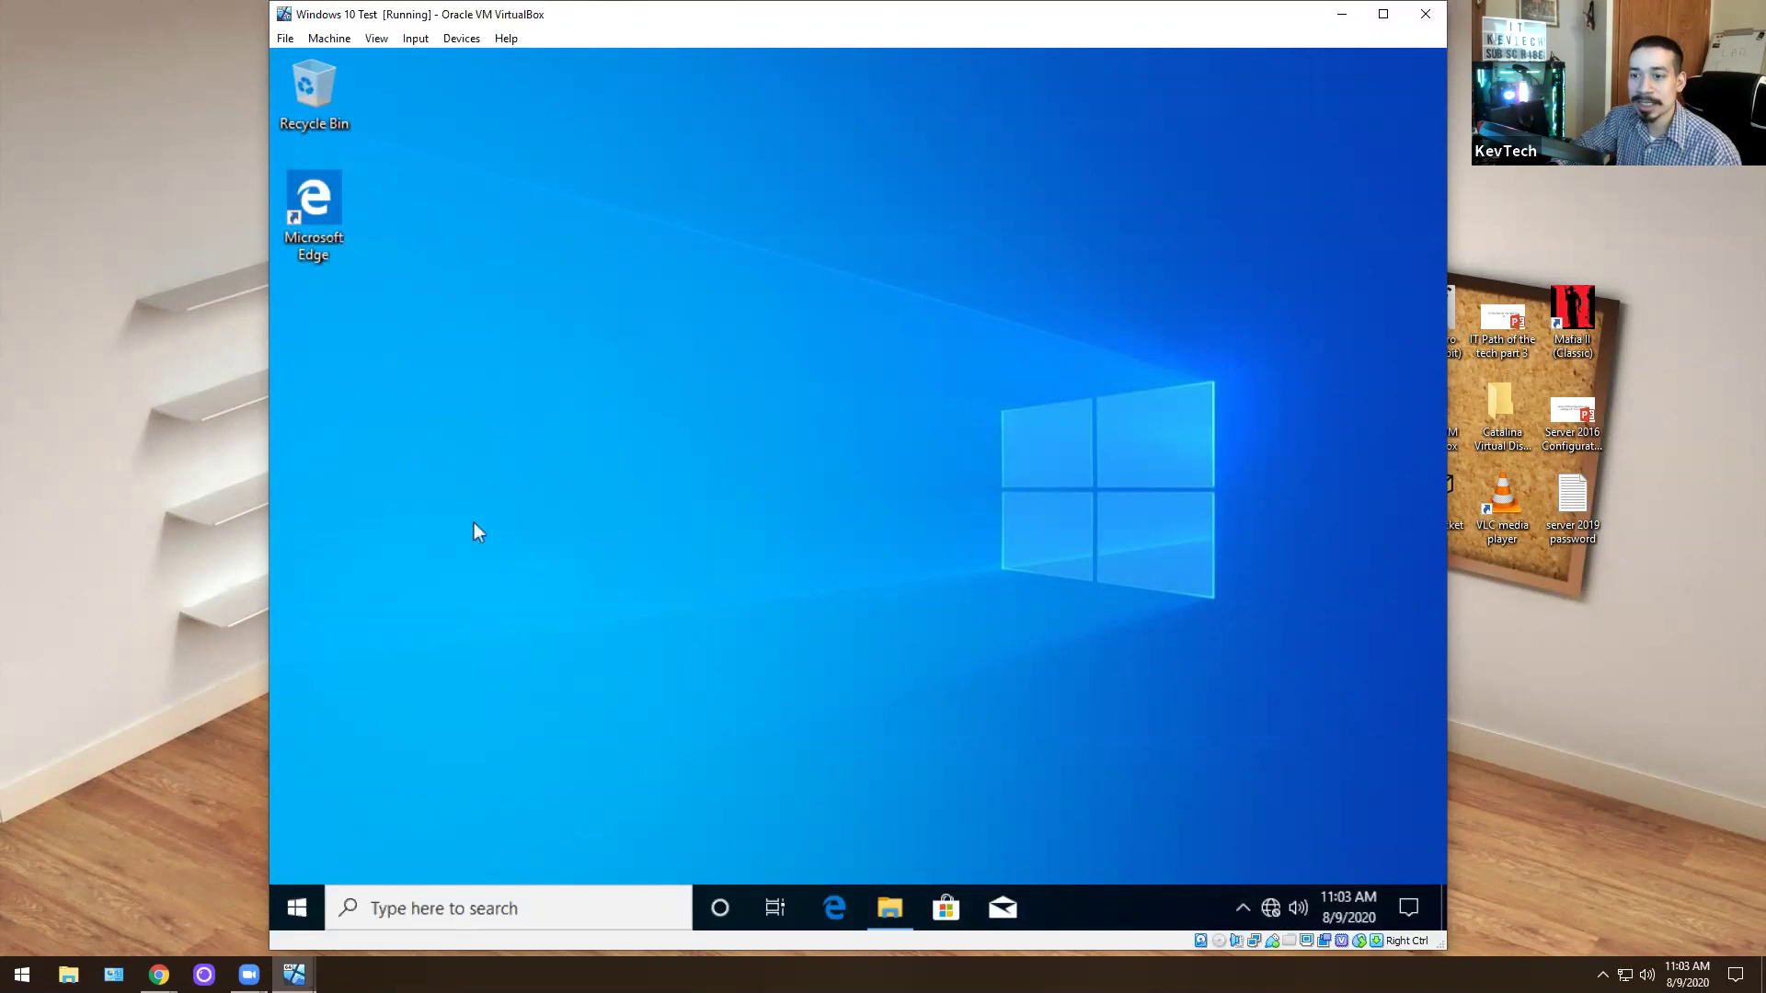
Bring back the home drive's File Explorer window, return to the This PC overview, and close the window
{"action": "left_click", "coordinate": [878, 906]}
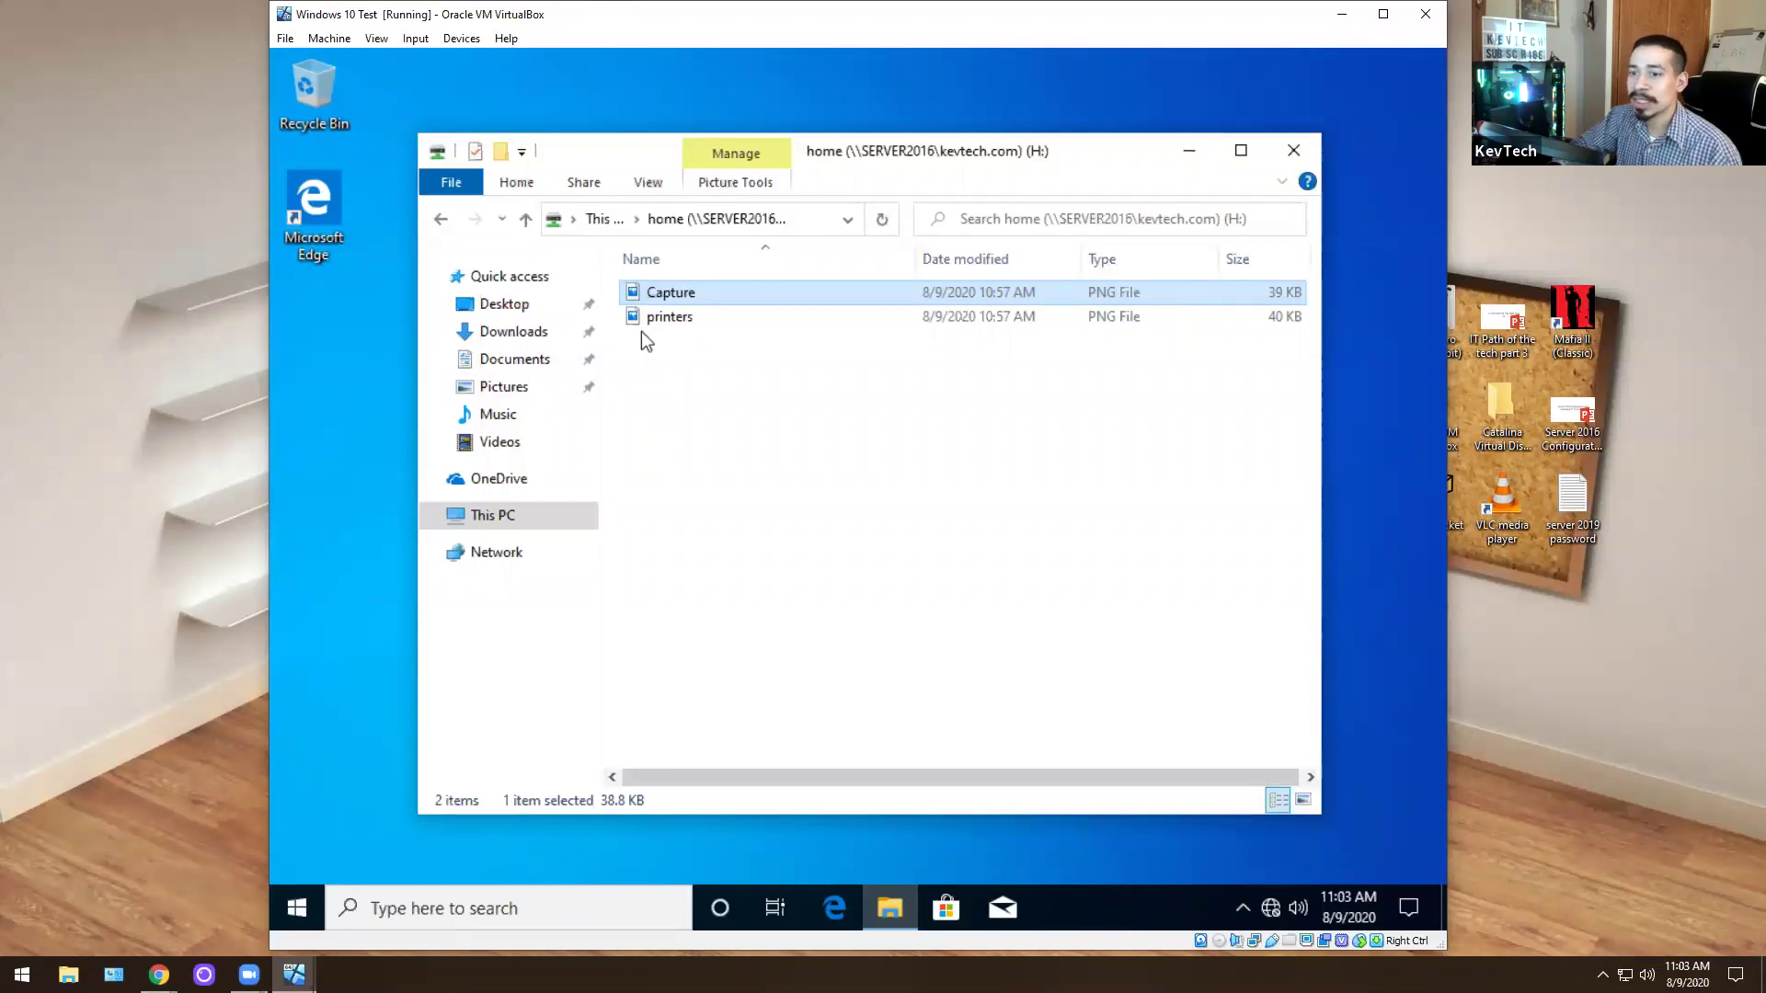
{"action": "left_click", "coordinate": [507, 518]}
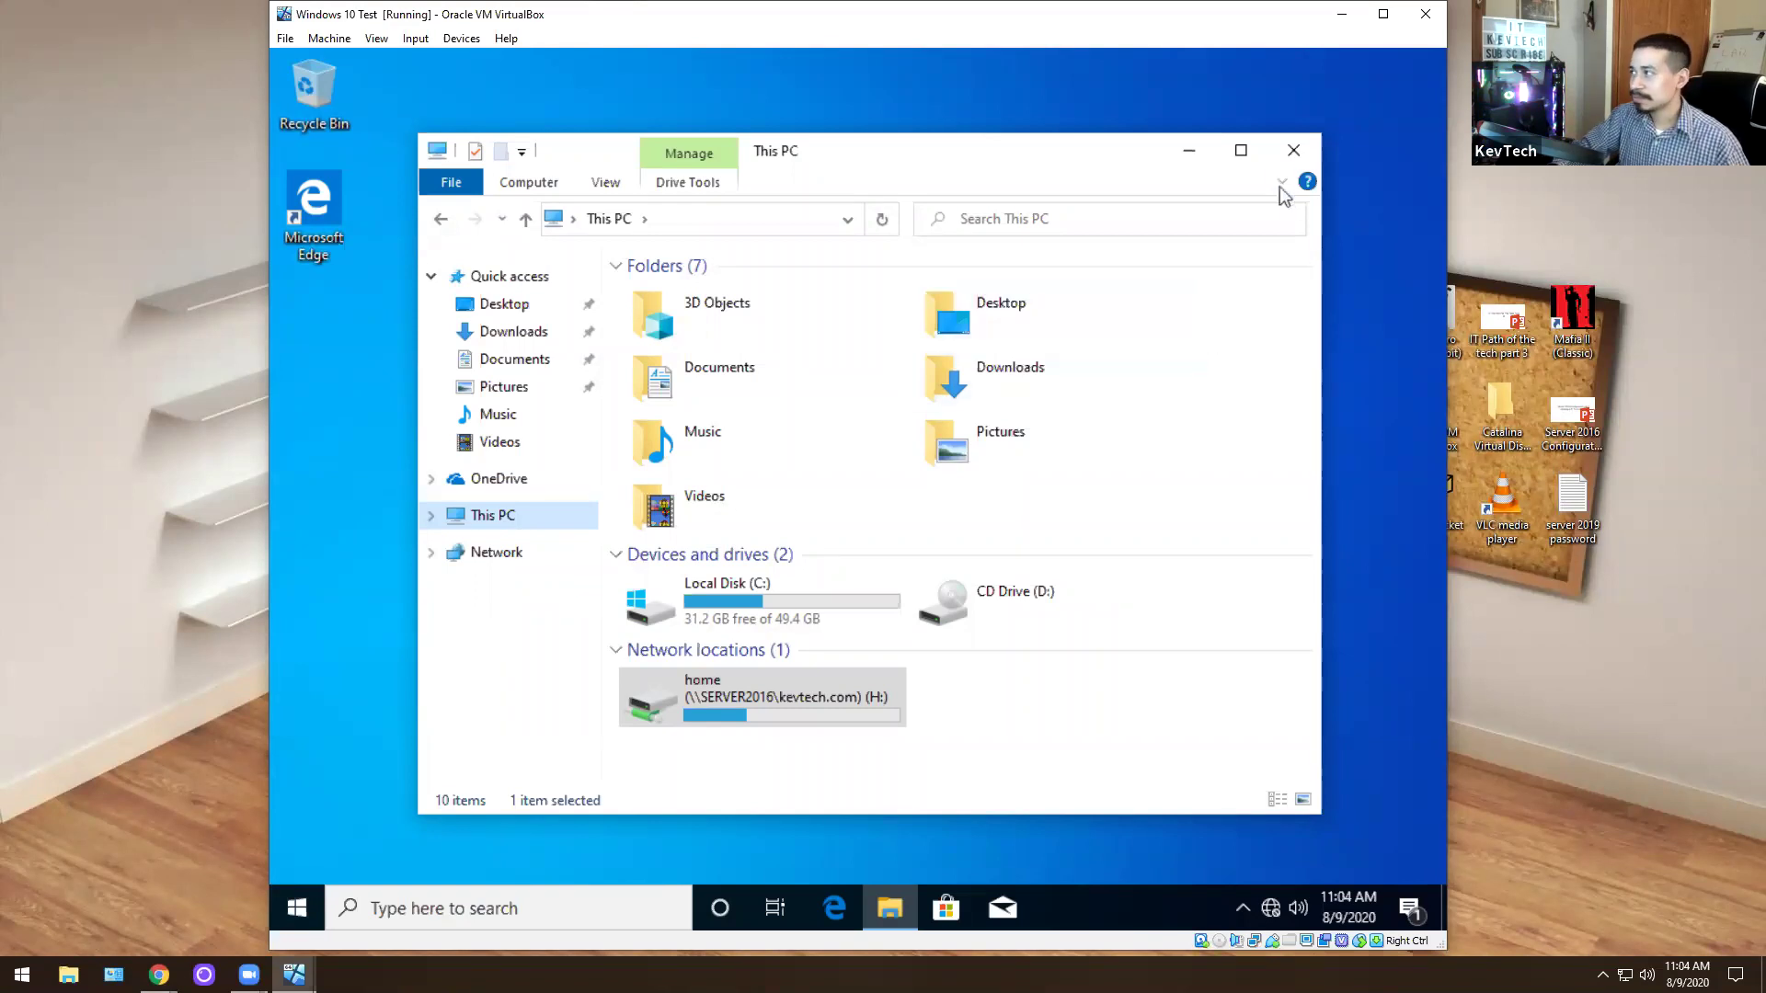
{"action": "left_click", "coordinate": [1293, 150]}
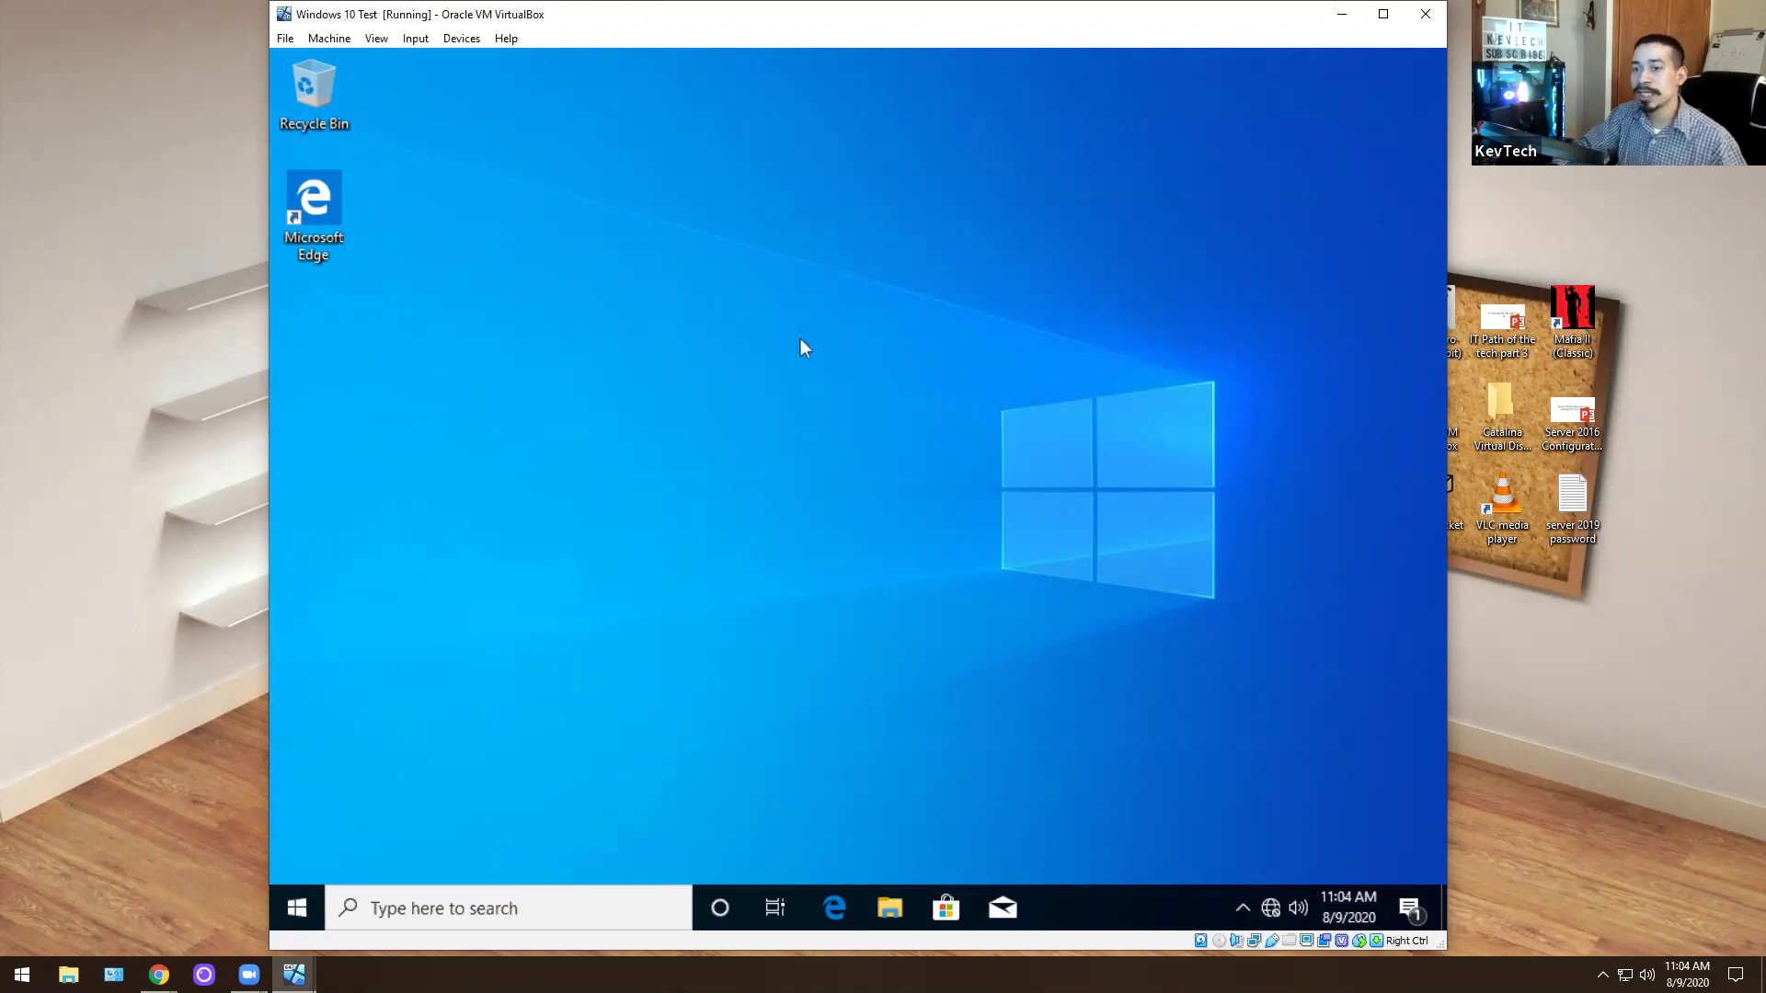
Reopen File Explorer at This PC and select the home (H:) network drive
{"action": "left_click", "coordinate": [890, 909]}
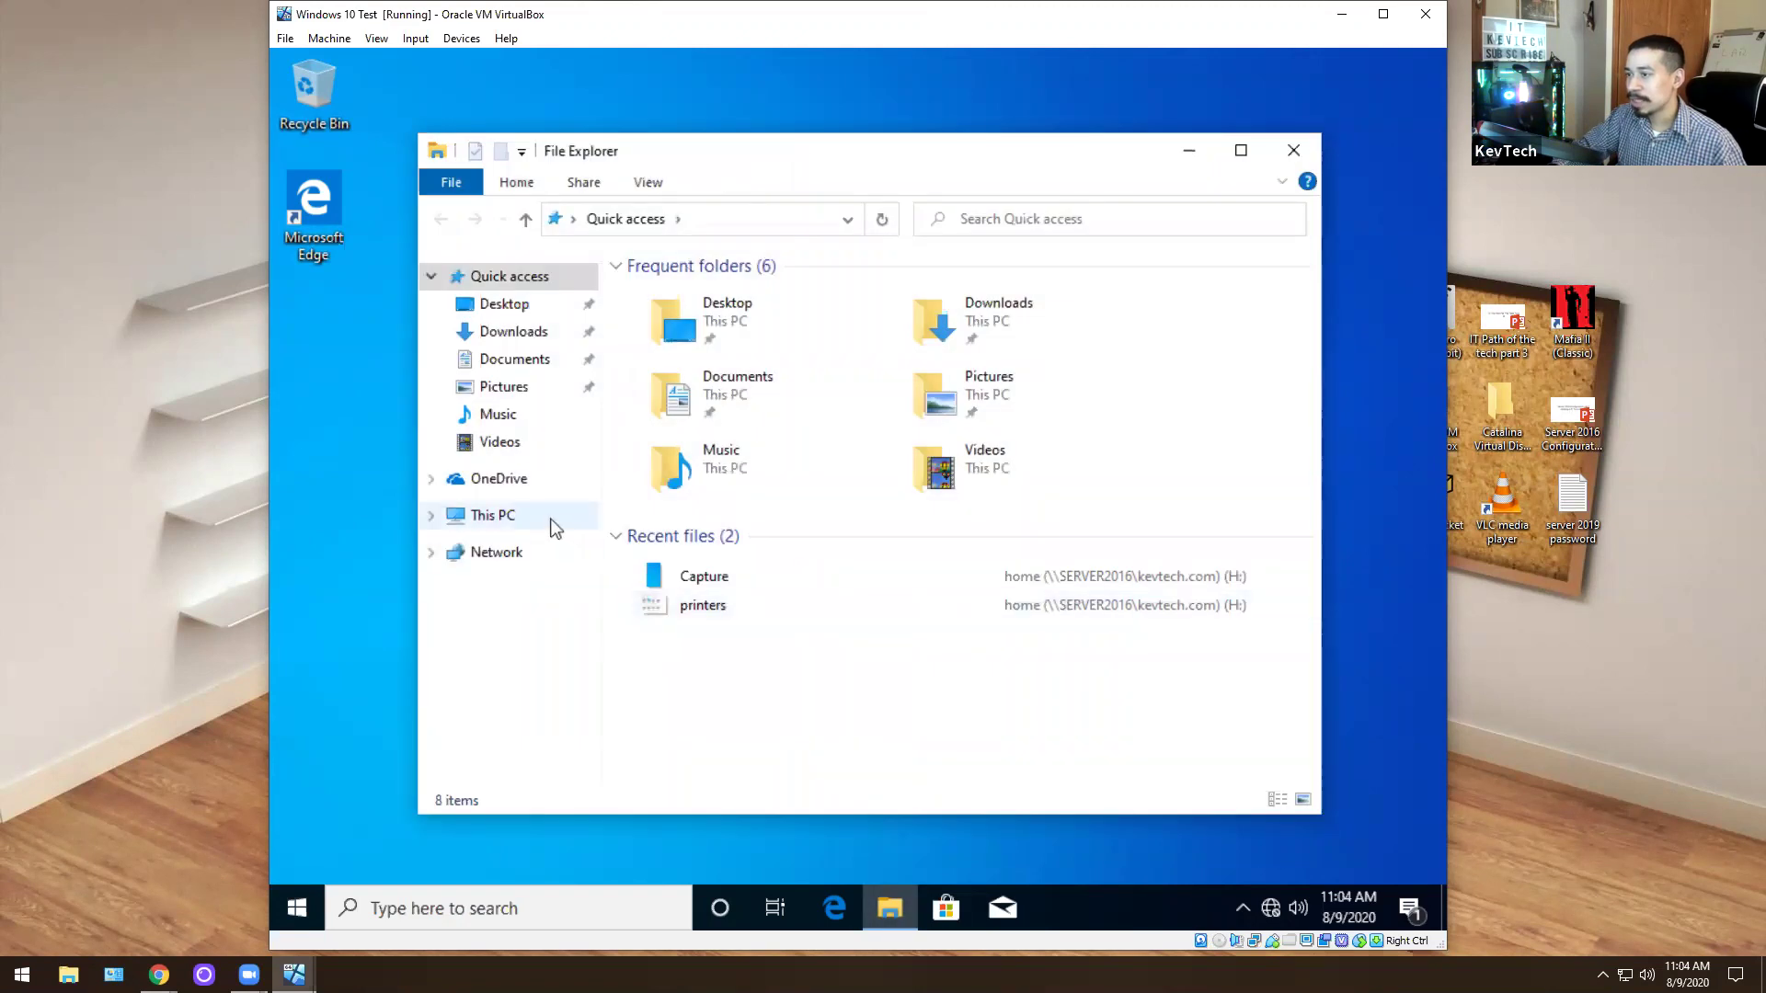
{"action": "left_click", "coordinate": [552, 520]}
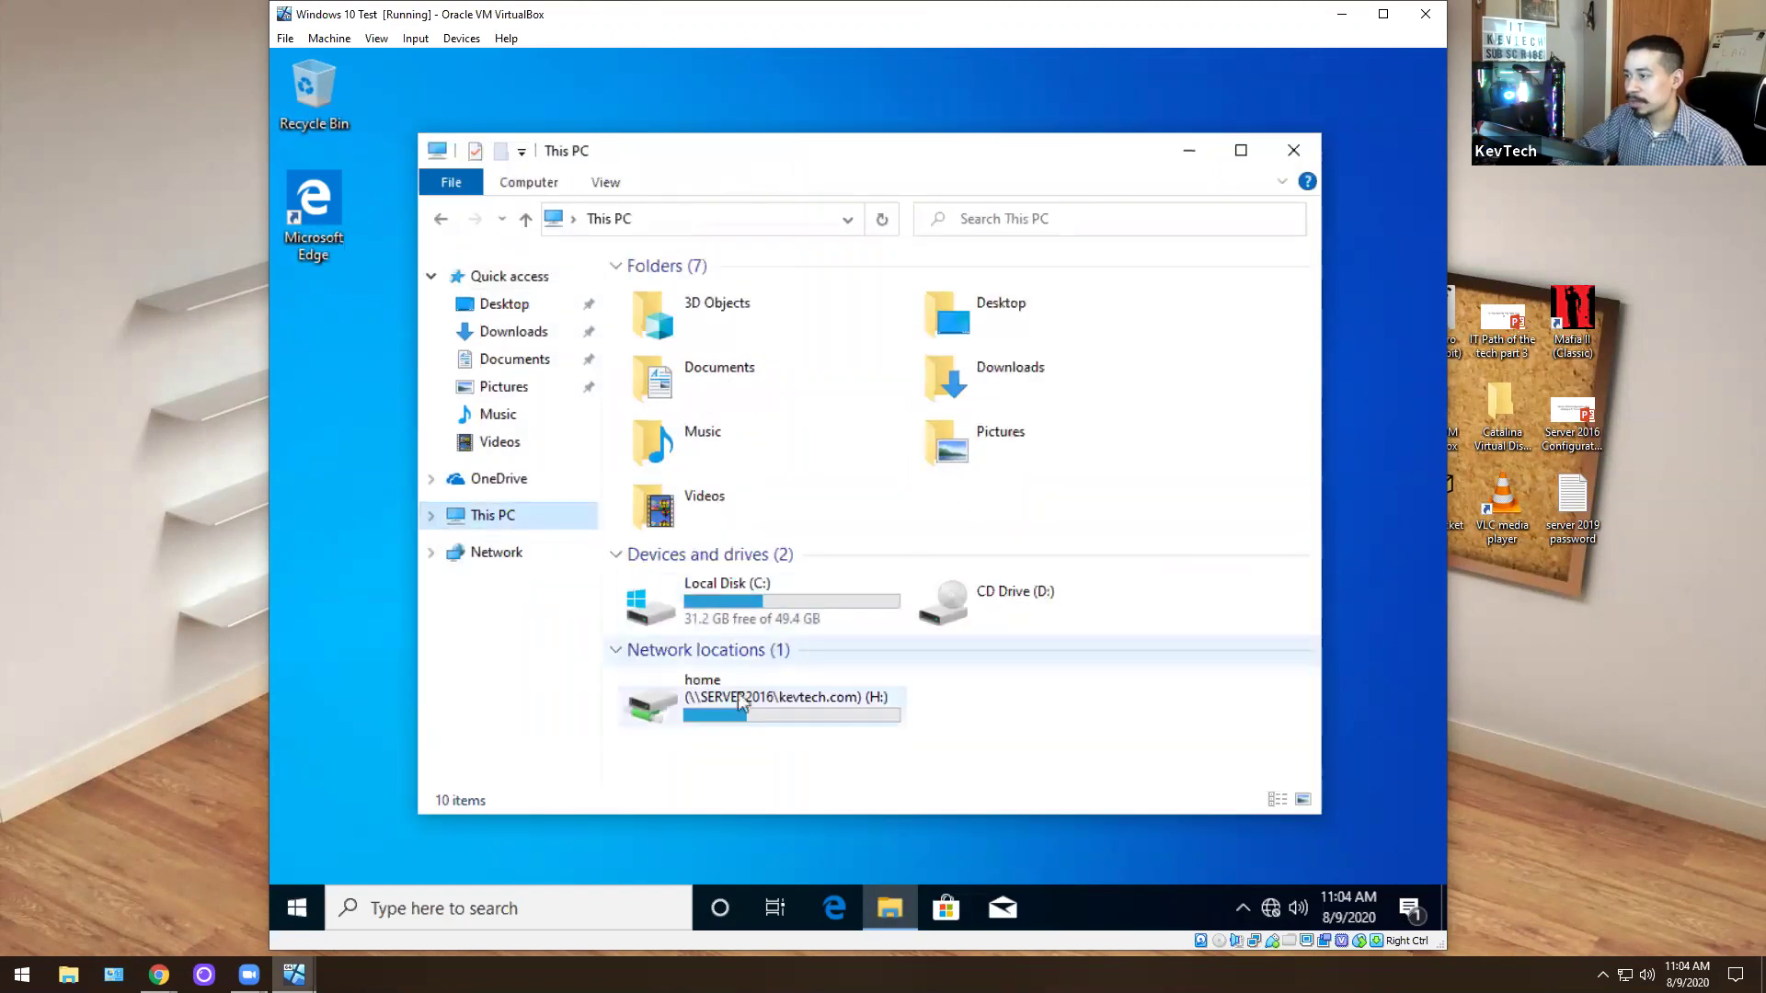
{"action": "left_click", "coordinate": [740, 701]}
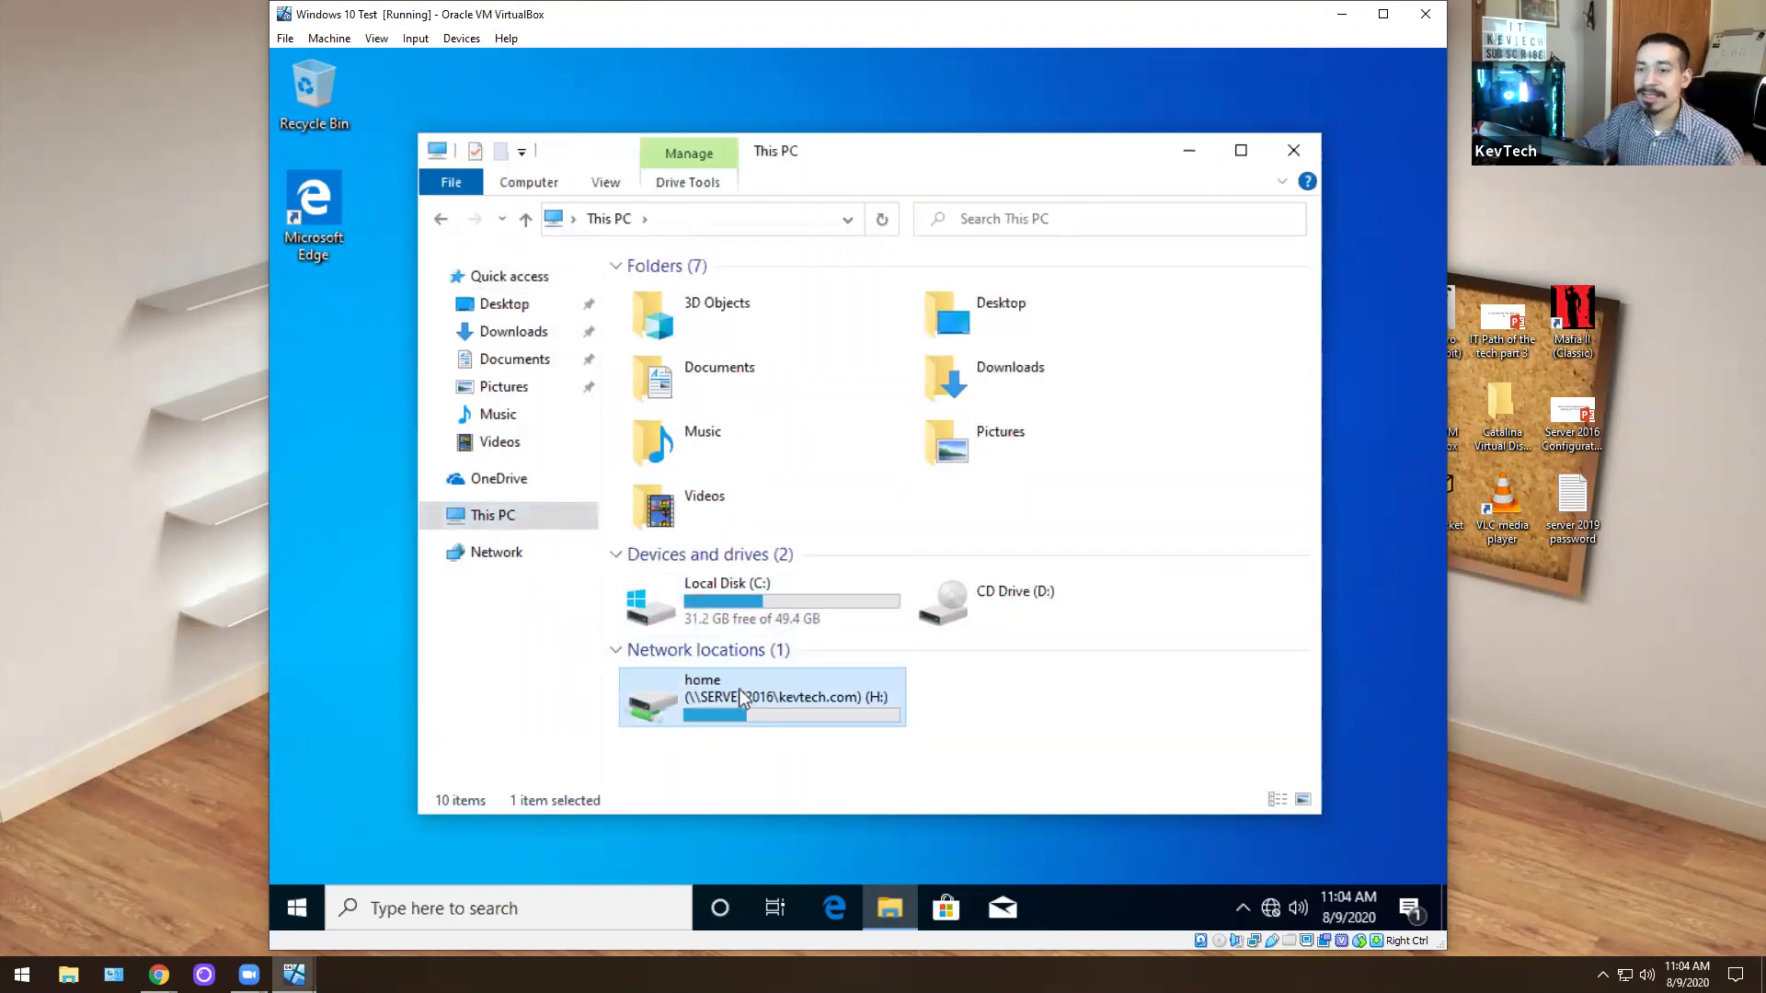